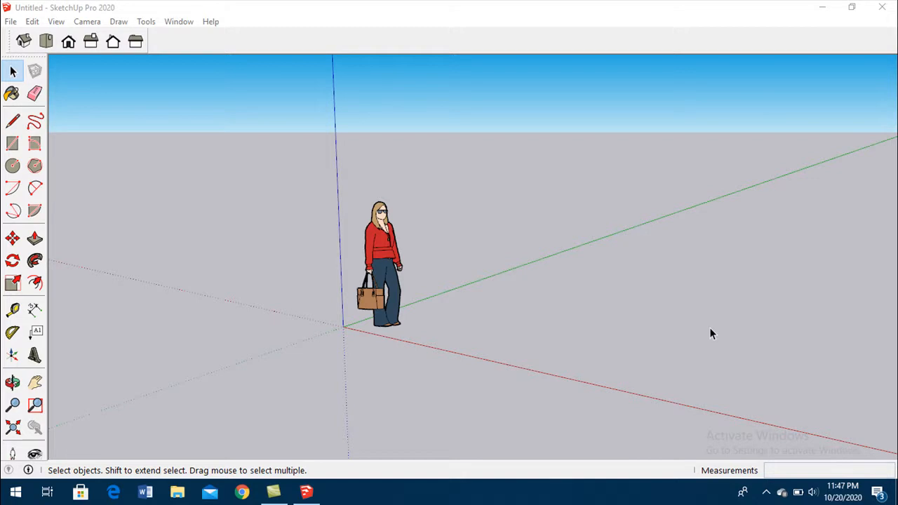
- Review the model's measurement units, checking the format and the available length units without changing them
click(516, 5)
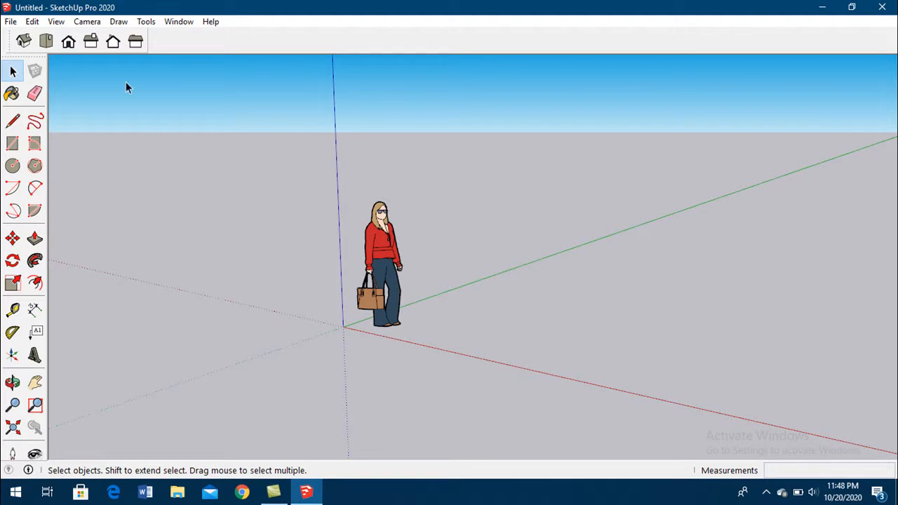
click(181, 23)
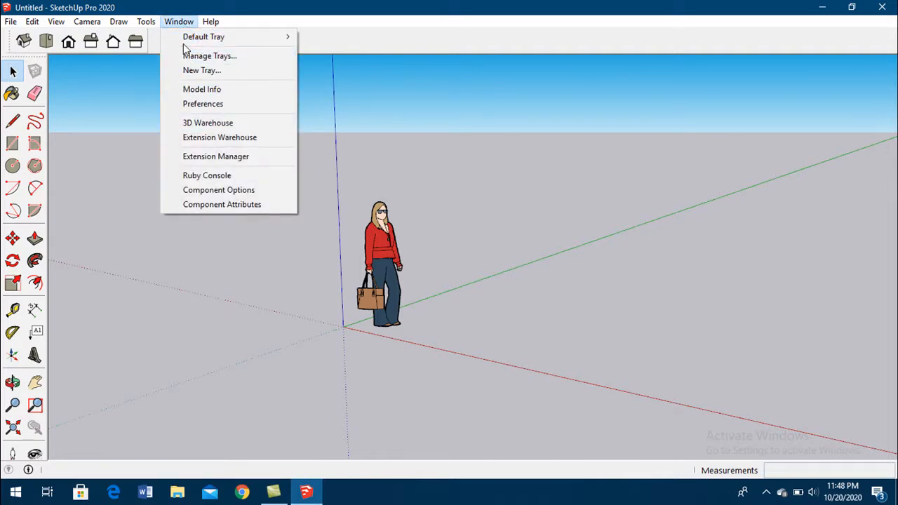
click(188, 92)
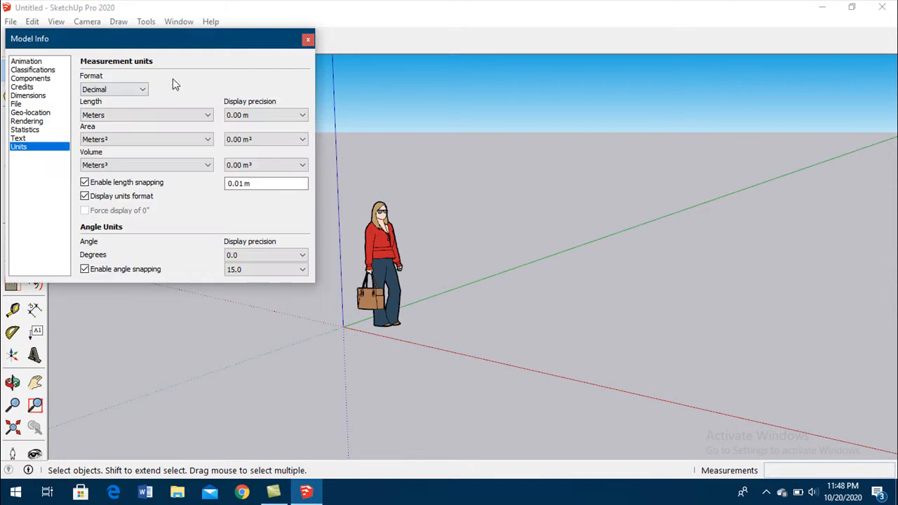
click(124, 89)
click(138, 88)
click(126, 115)
click(125, 115)
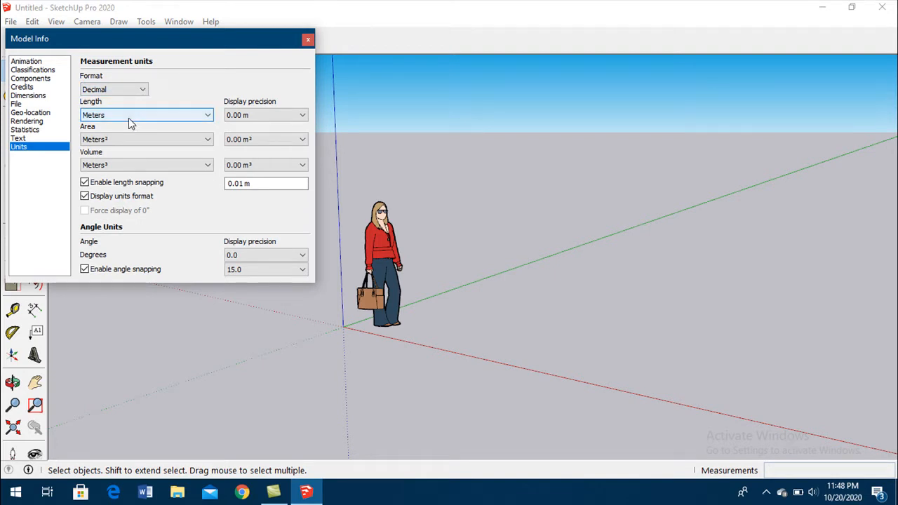
click(128, 116)
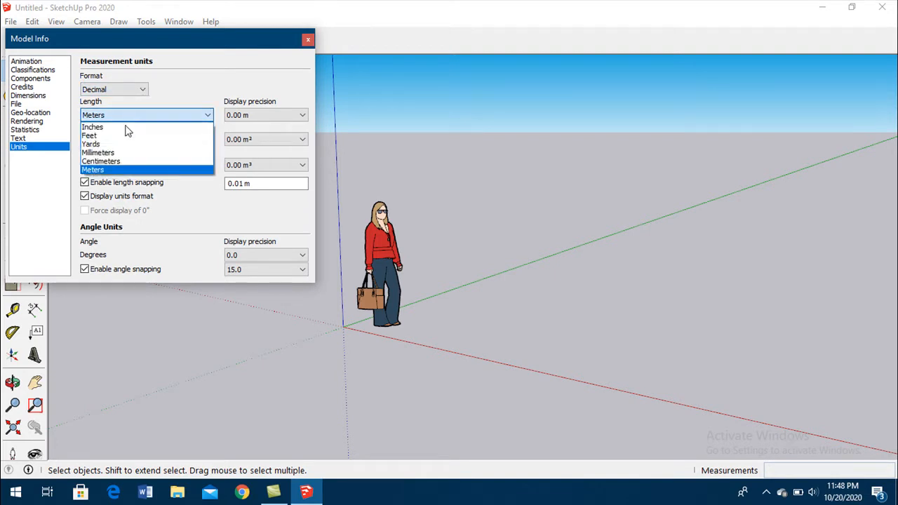
click(235, 69)
click(308, 40)
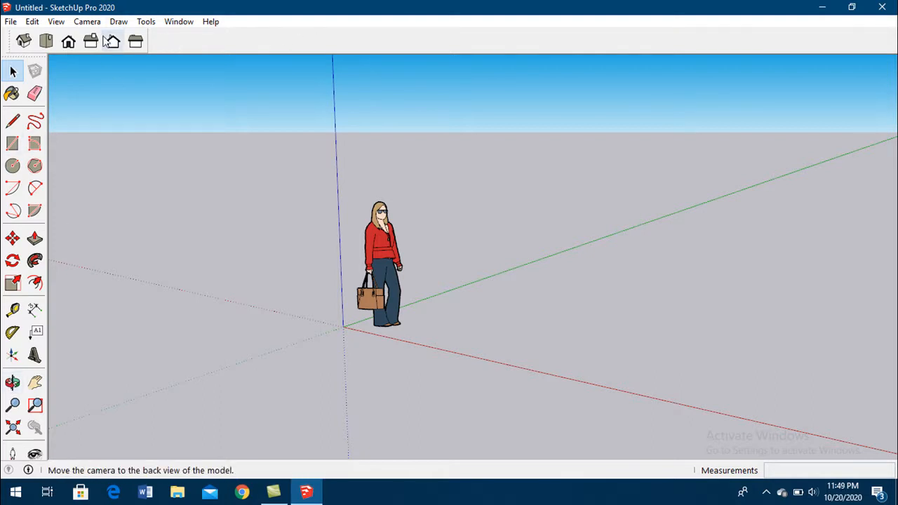
- Look through the list of toolbars that can be shown or hidden
right_click(241, 40)
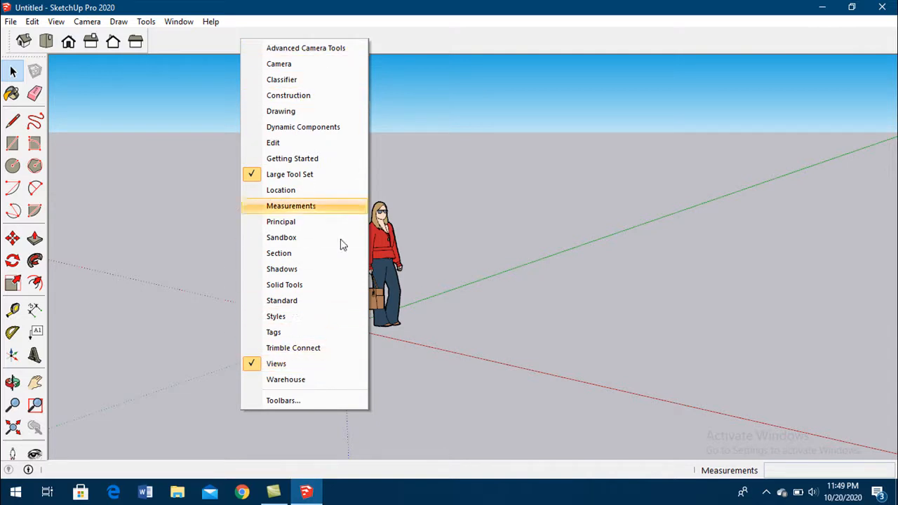
click(401, 37)
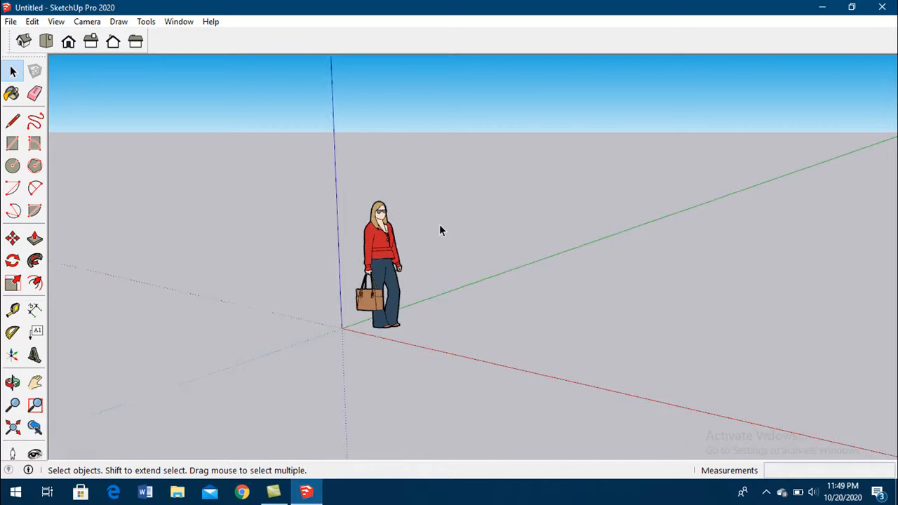
- Zoom in and out around the standing figure, examining its bag and face up close and the surrounding axes
scroll(441, 230, up, 2)
scroll(441, 230, down, 2)
scroll(441, 231, up, 2)
scroll(440, 230, down, 2)
scroll(440, 230, up, 2)
scroll(440, 230, down, 1)
scroll(441, 230, up, 2)
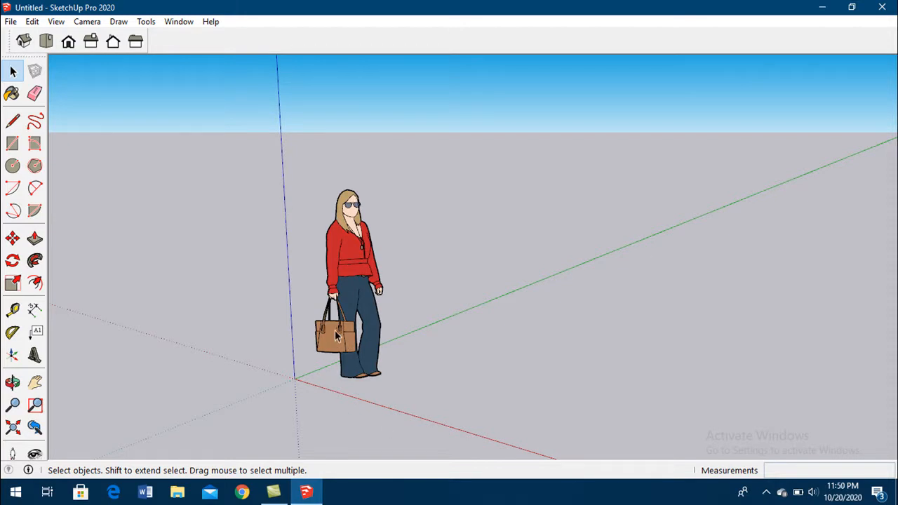
scroll(334, 339, up, 10)
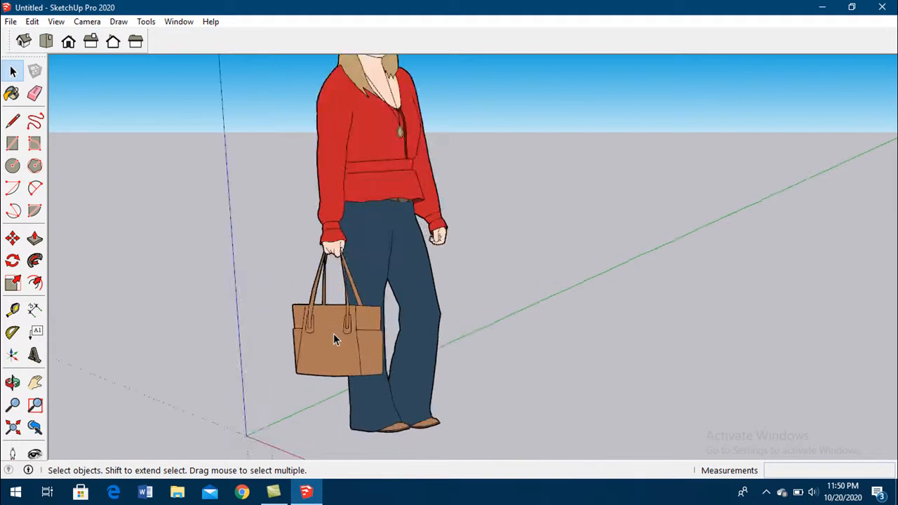
scroll(333, 333, down, 10)
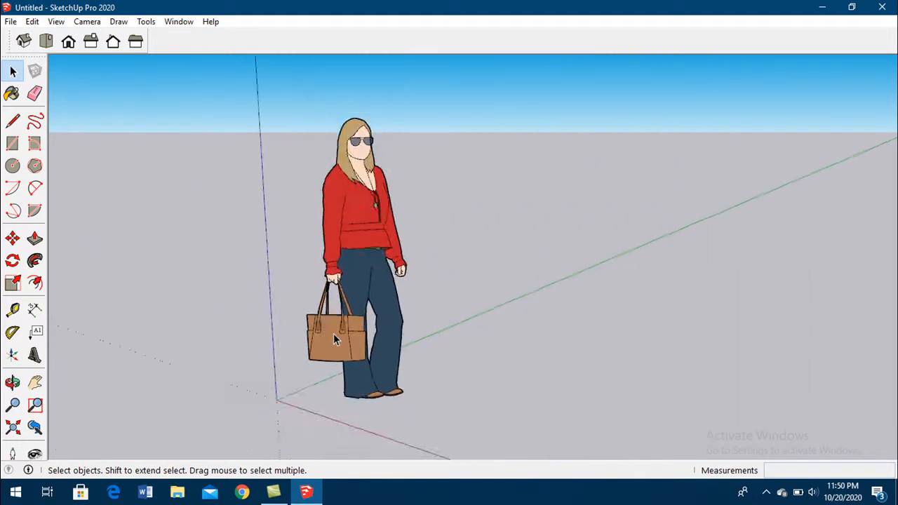
scroll(552, 134, up, 5)
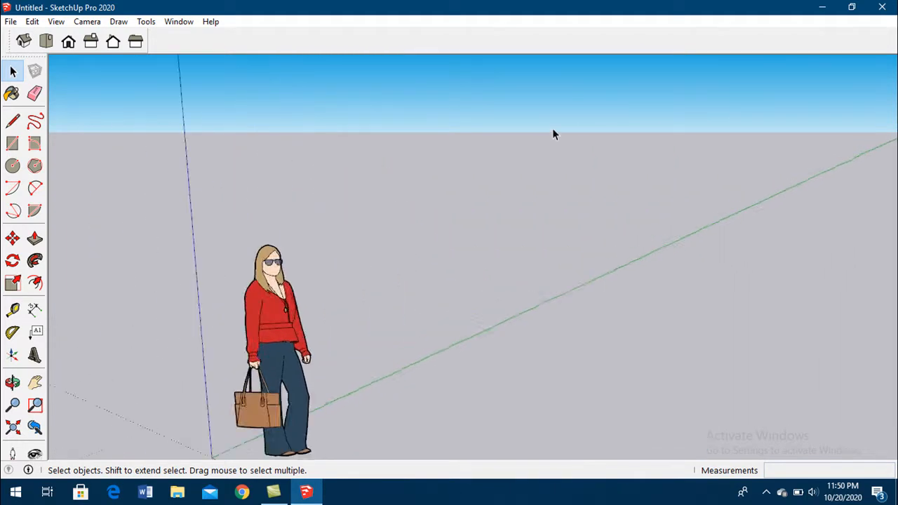
scroll(479, 169, down, 6)
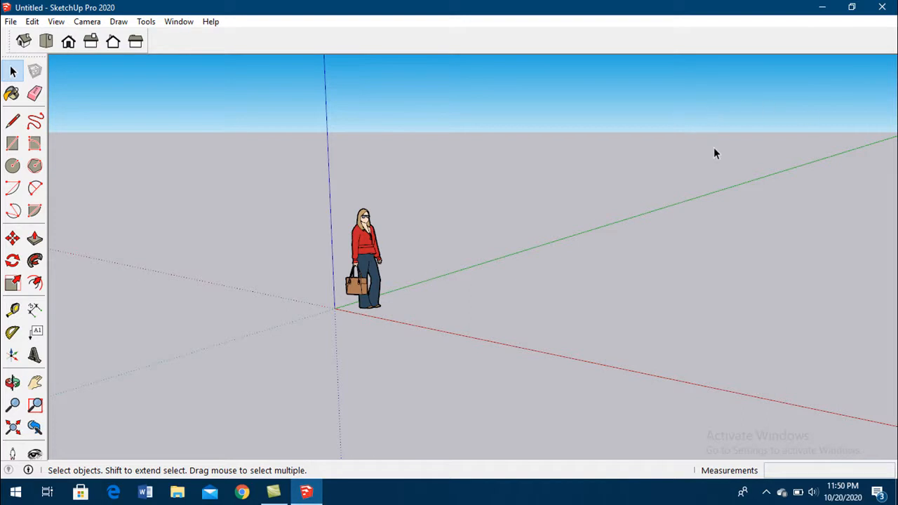
scroll(707, 102, up, 2)
scroll(708, 103, down, 3)
scroll(419, 202, up, 1)
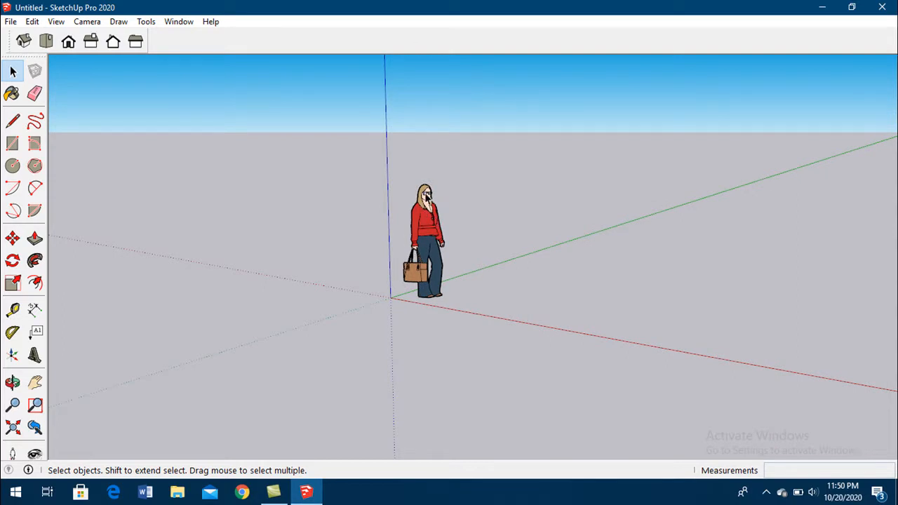
scroll(426, 199, up, 8)
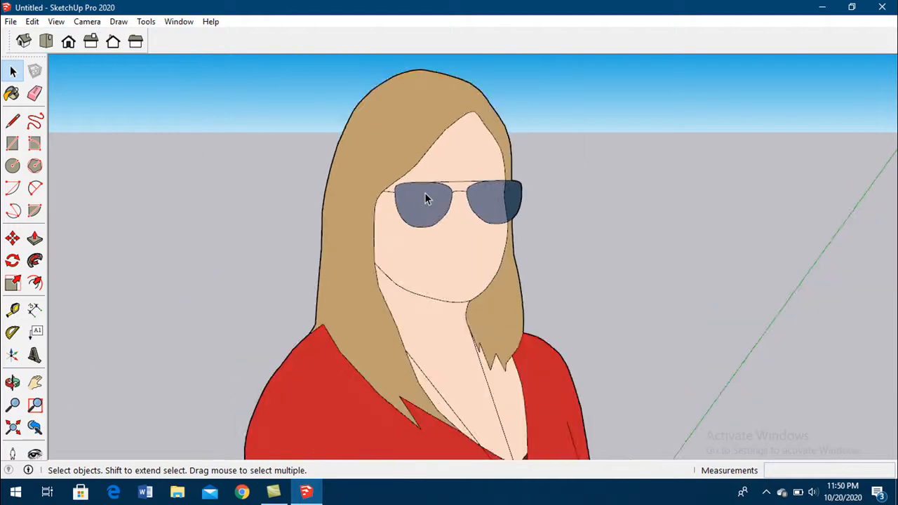
scroll(425, 193, down, 8)
scroll(779, 99, up, 6)
scroll(786, 102, down, 6)
scroll(791, 97, down, 5)
scroll(530, 189, up, 6)
scroll(431, 274, down, 5)
scroll(445, 311, down, 2)
scroll(509, 236, up, 4)
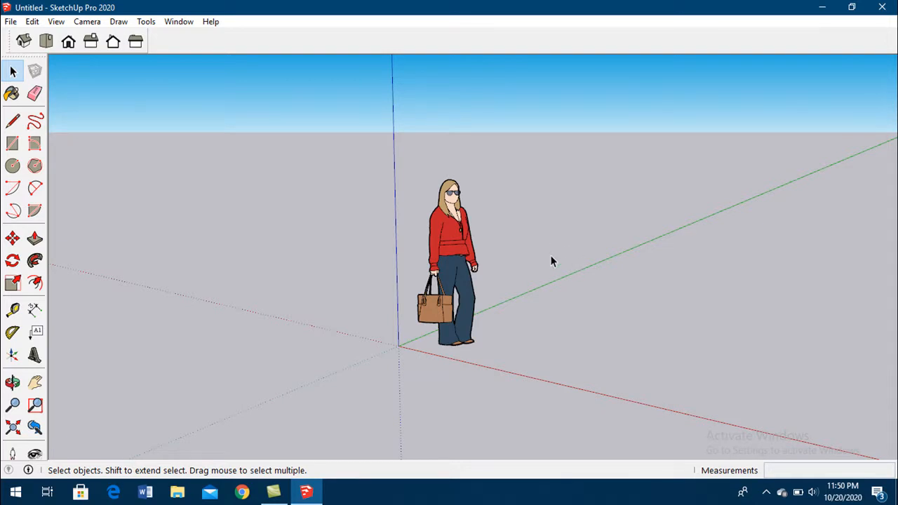
- Orbit around the standing figure and the origin to view the scene from several sides
key(o)
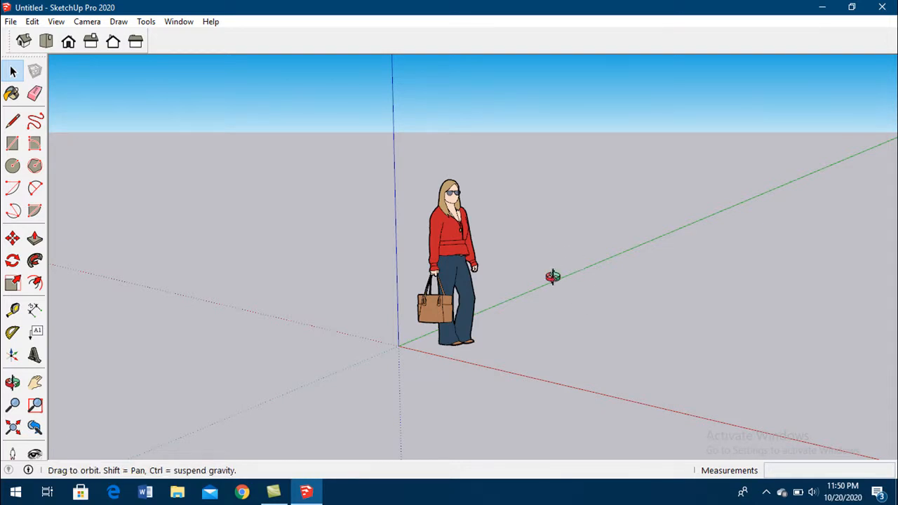
drag(554, 279, 722, 266)
key(space)
middle_drag(757, 247, 505, 245)
middle_drag(583, 233, 220, 236)
middle_drag(411, 244, 640, 213)
scroll(410, 273, up, 2)
scroll(409, 272, down, 2)
scroll(421, 265, up, 1)
middle_drag(538, 273, 450, 274)
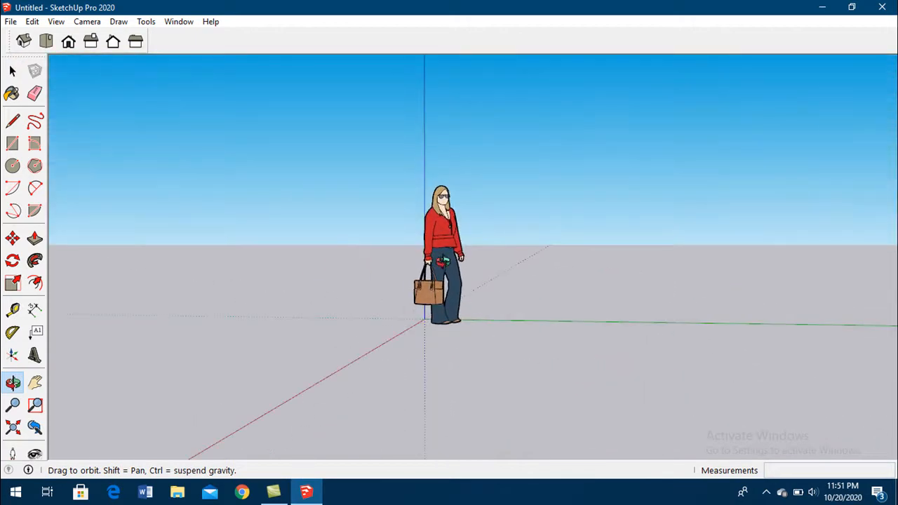
middle_drag(528, 242, 351, 245)
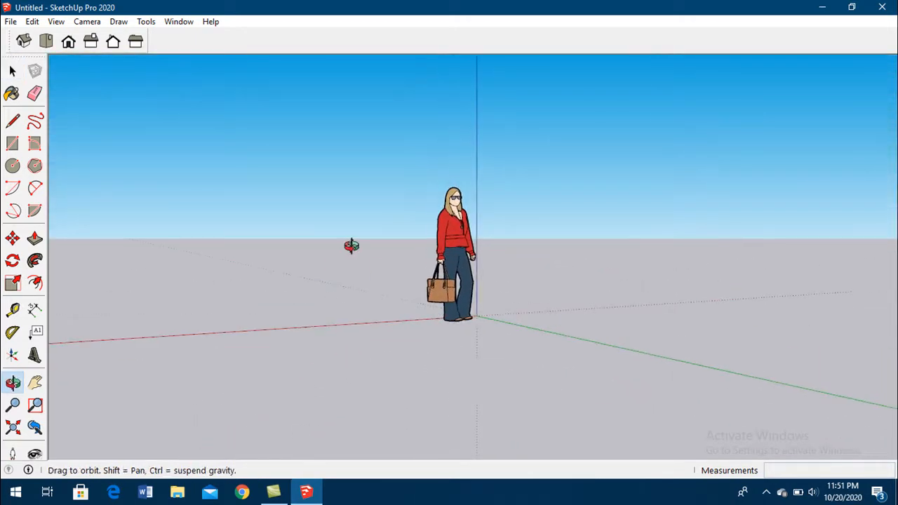
middle_drag(596, 245, 617, 235)
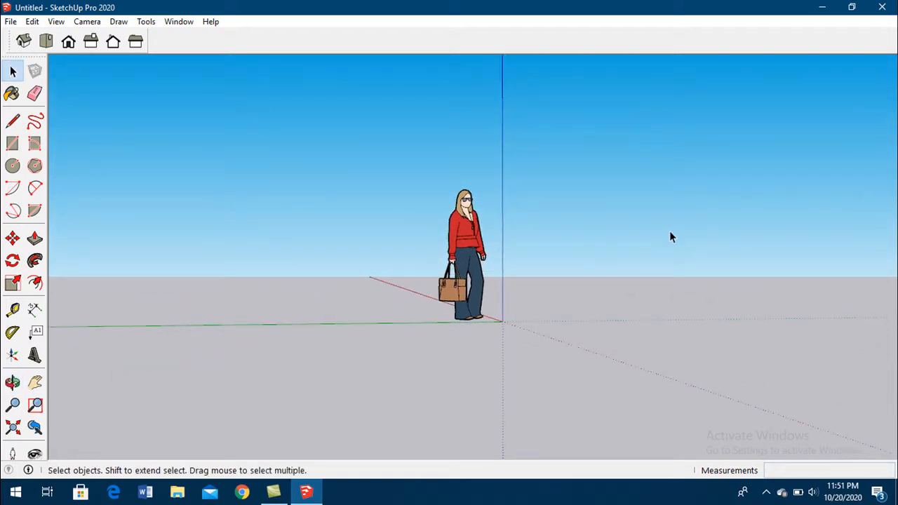
middle_drag(662, 237, 458, 245)
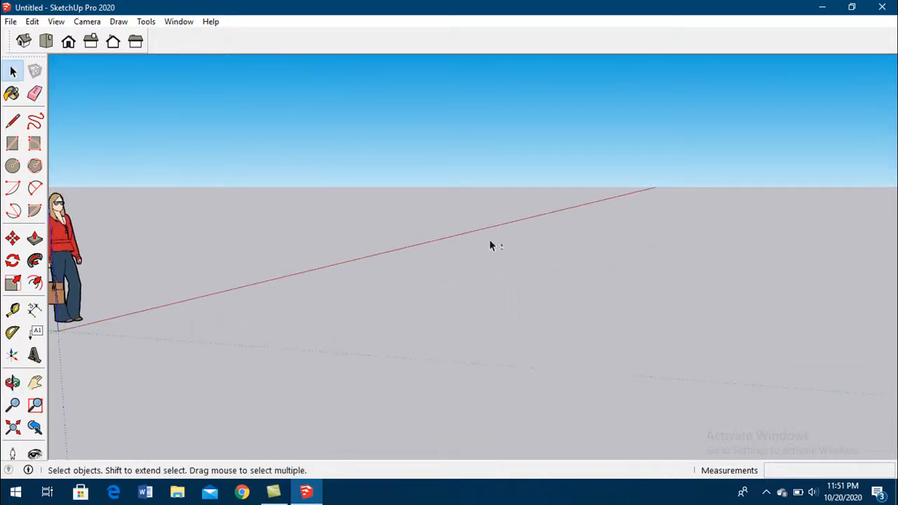
- Pan the scene sideways in both directions, shifting the figure and the axes across the view
shift+middle_drag(279, 226, 523, 221)
mouse_move(382, 227)
shift+middle_down()
mouse_move(484, 229)
mouse_move(395, 235)
shift+middle_up()
drag(395, 234, 484, 240)
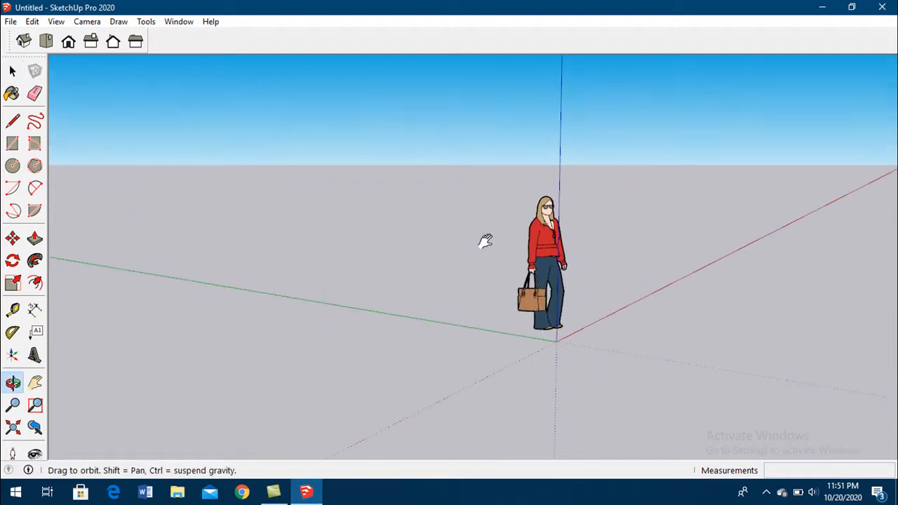
shift+middle_drag(484, 241, 281, 256)
shift+middle_drag(432, 252, 280, 255)
shift+middle_drag(166, 253, 464, 264)
shift+middle_drag(289, 243, 561, 251)
shift+middle_drag(681, 257, 134, 233)
shift+middle_drag(475, 231, 411, 255)
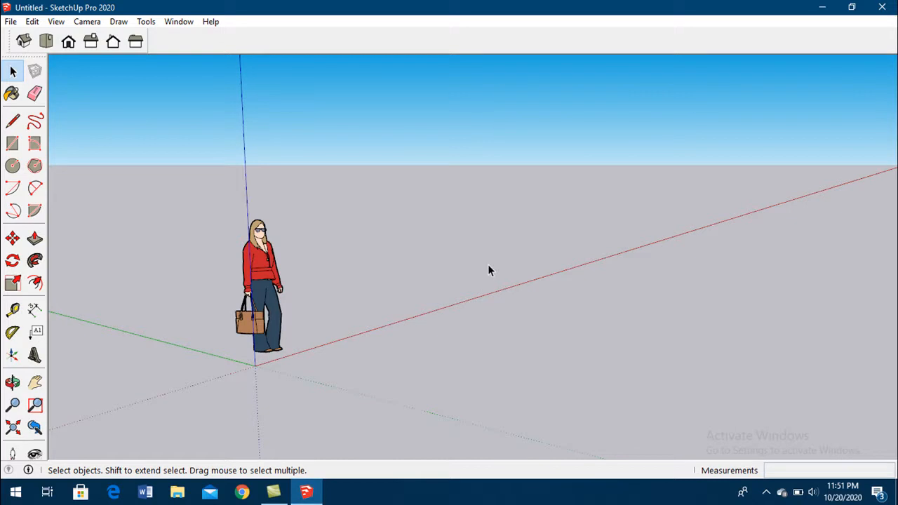
scroll(489, 265, up, 4)
scroll(489, 266, down, 4)
scroll(488, 266, up, 4)
scroll(489, 266, down, 8)
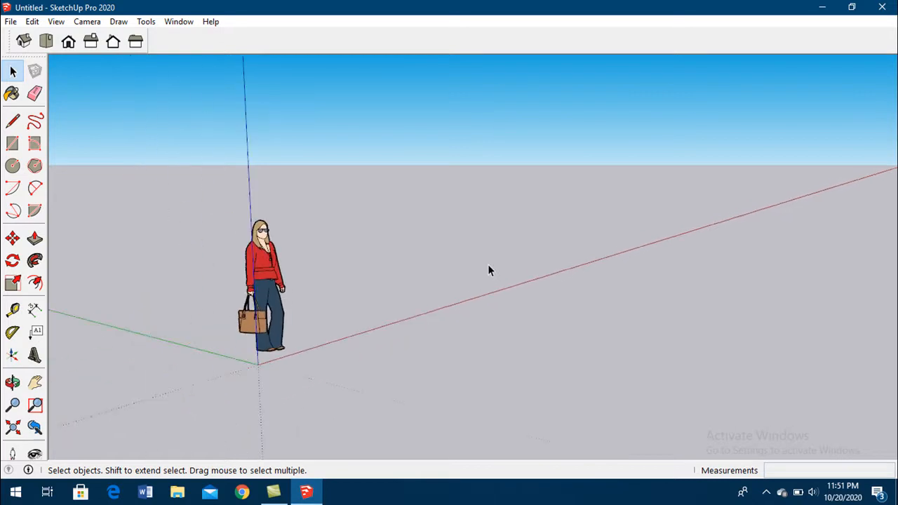
shift+middle_drag(561, 275, 397, 269)
shift+middle_drag(306, 233, 793, 213)
shift+middle_drag(527, 221, 838, 231)
shift+middle_drag(630, 259, 416, 261)
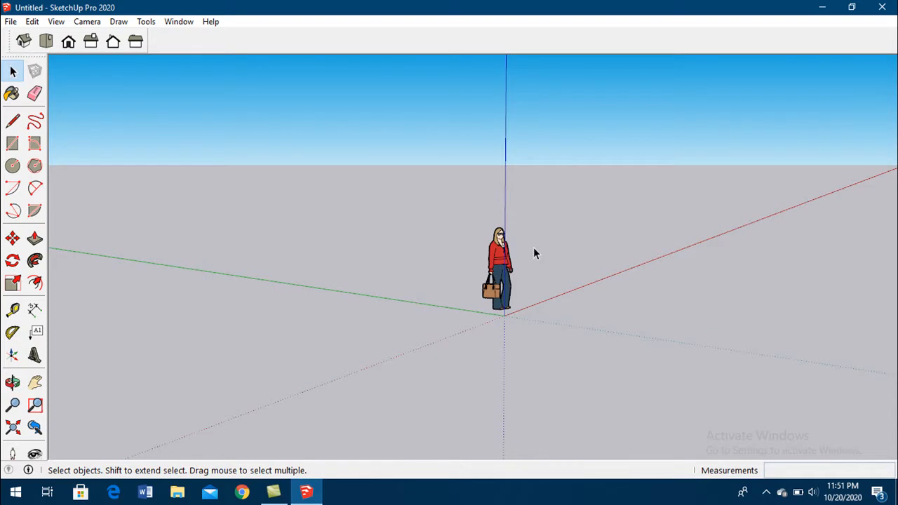
shift+middle_drag(533, 247, 446, 258)
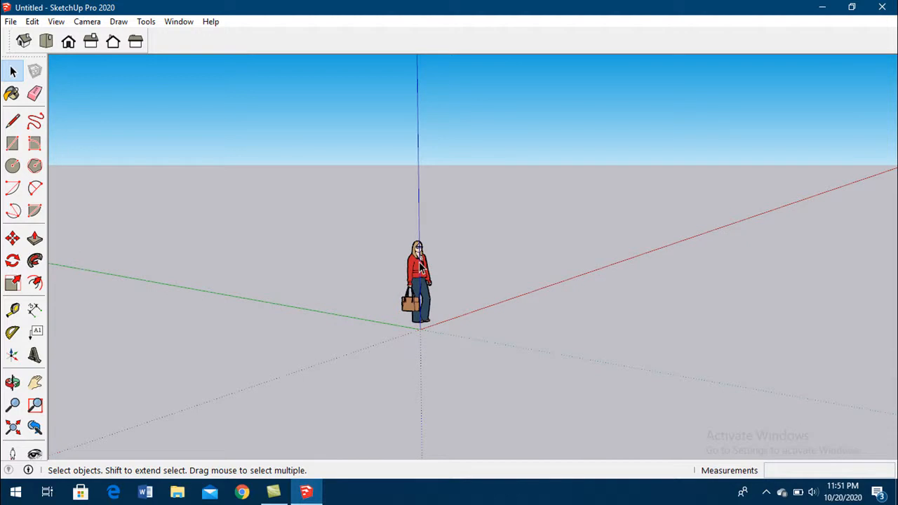
- Zoom out from and back in on the standing figure at the origin
scroll(524, 280, down, 3)
scroll(445, 268, up, 4)
scroll(443, 265, down, 3)
scroll(490, 262, up, 4)
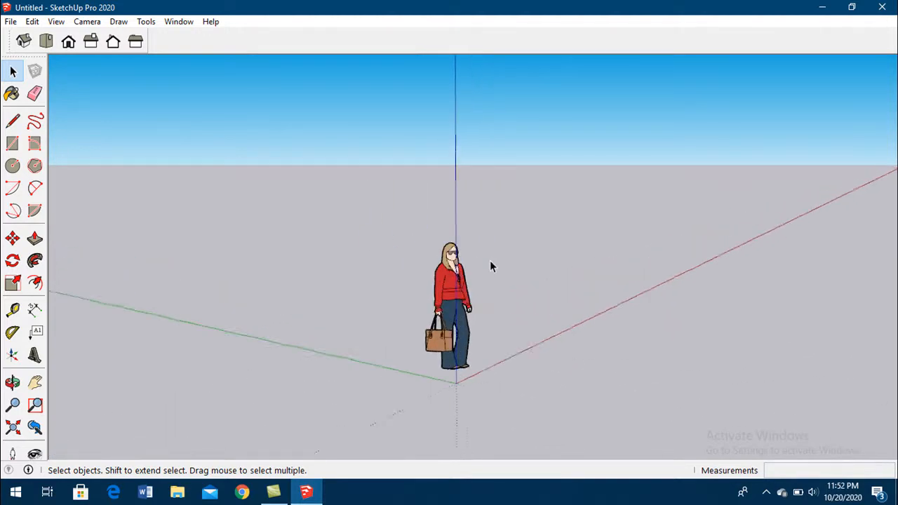
scroll(427, 277, down, 3)
scroll(414, 294, up, 4)
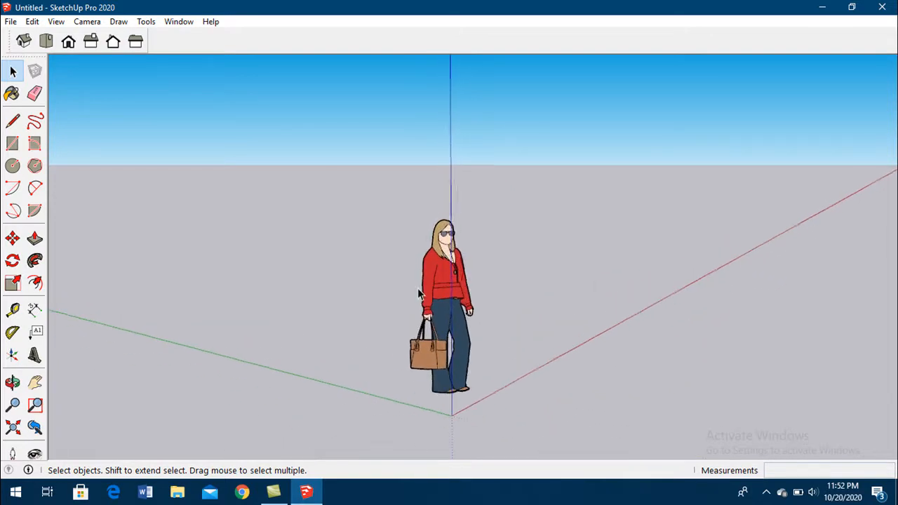
scroll(418, 289, down, 3)
scroll(432, 289, up, 2)
- Combine orbiting and zooming around the figure, finishing in a raised view that looks down on the ground axes
middle_drag(556, 260, 424, 238)
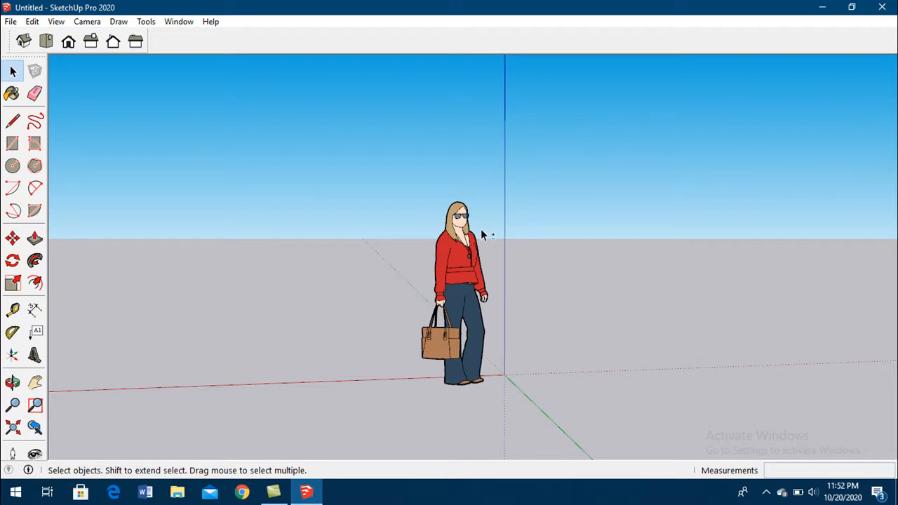
scroll(481, 234, up, 3)
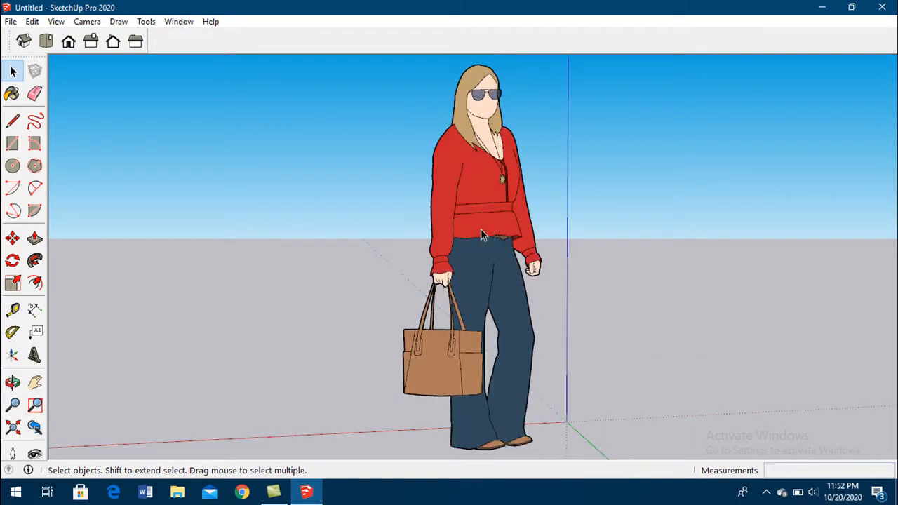
scroll(491, 239, down, 6)
scroll(491, 245, up, 1)
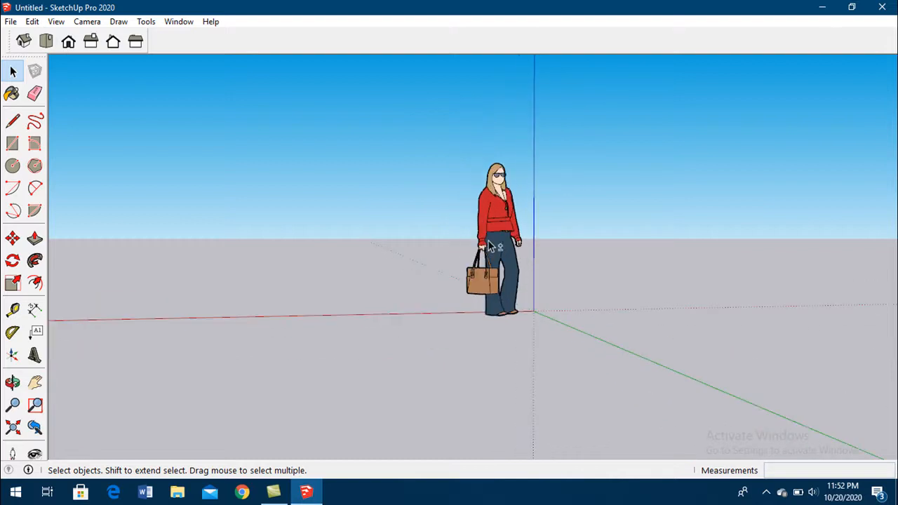
scroll(490, 245, up, 3)
scroll(489, 245, down, 5)
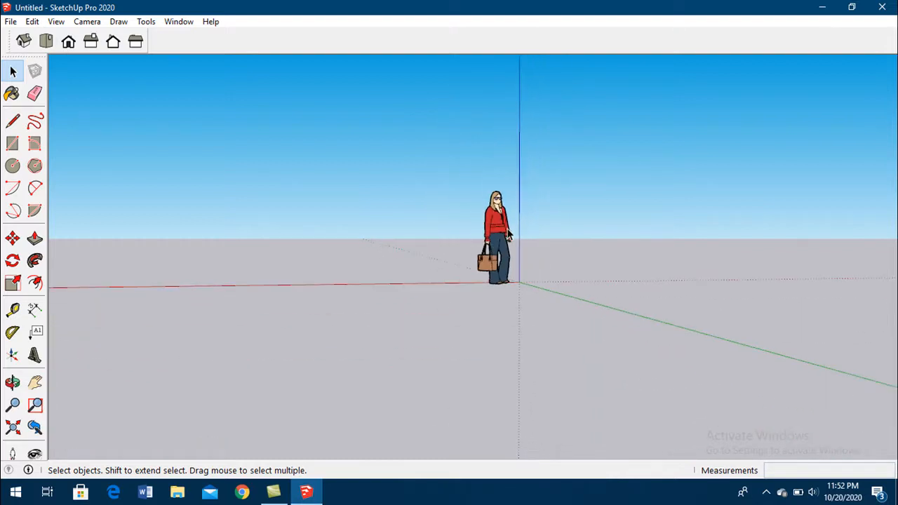
scroll(508, 234, up, 3)
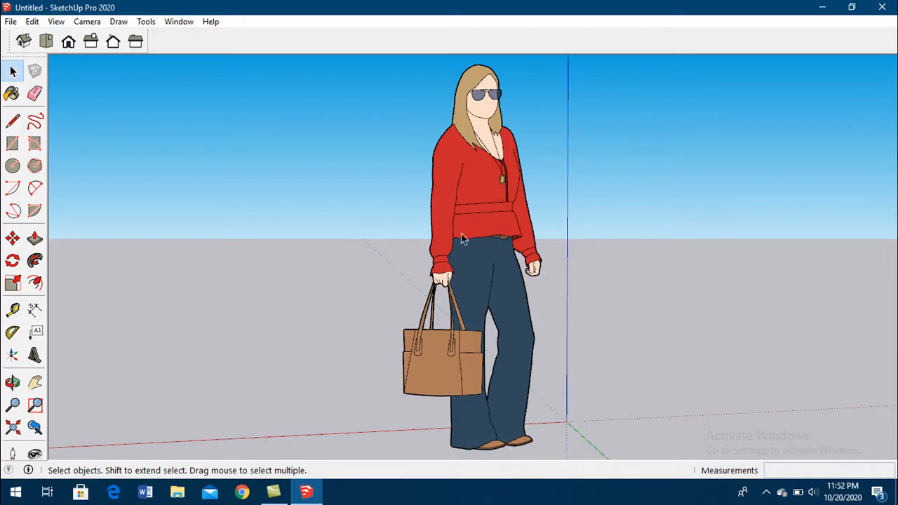
scroll(480, 232, down, 5)
mouse_move(481, 232)
middle_down()
mouse_move(393, 266)
mouse_move(346, 264)
mouse_move(410, 353)
mouse_move(641, 255)
mouse_move(305, 290)
mouse_move(313, 233)
middle_up()
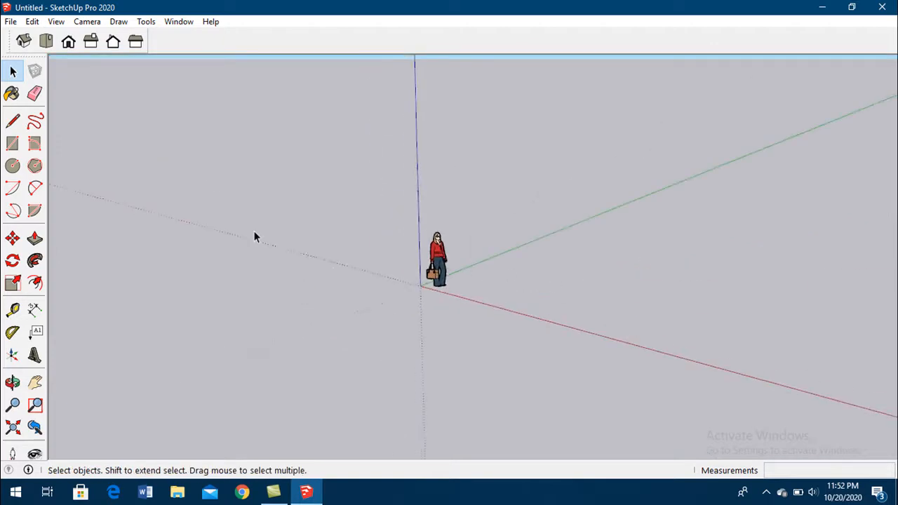
middle_drag(544, 251, 488, 232)
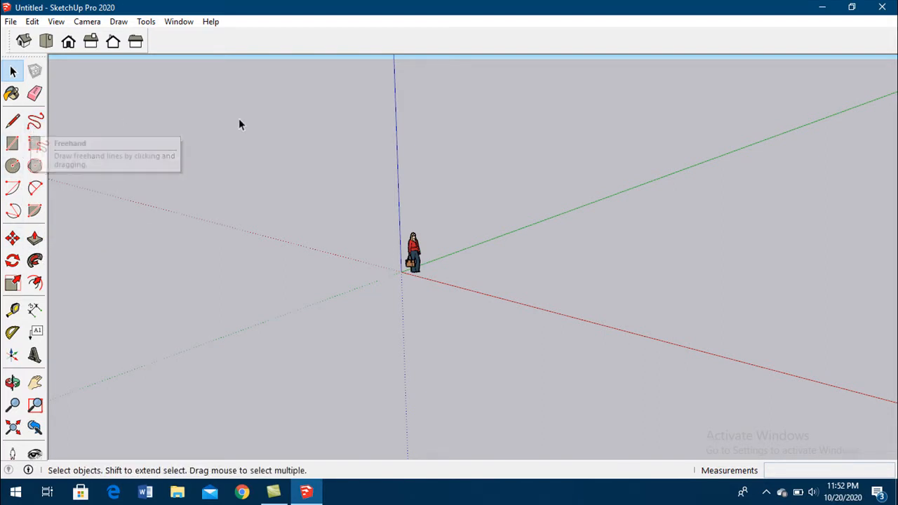
- Try out the Line, Rectangle and Rotated Rectangle tools, then return to Select
click(13, 122)
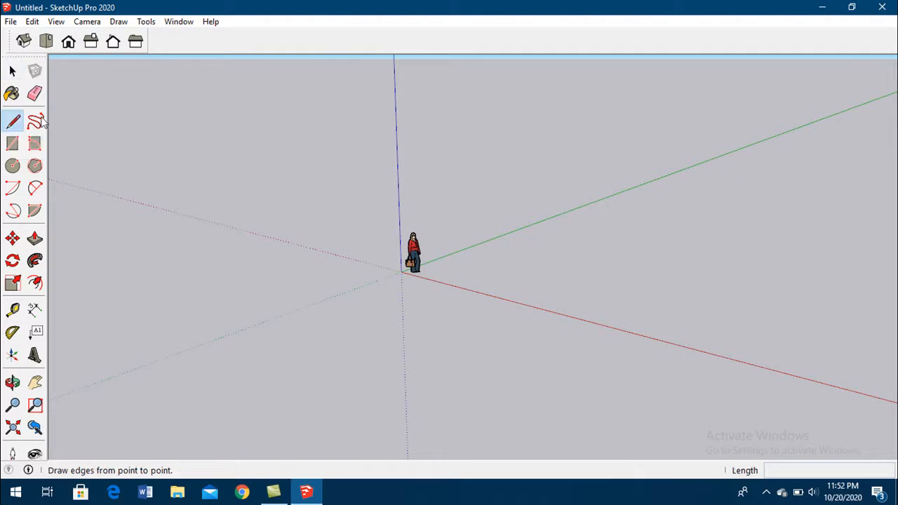
click(12, 143)
click(34, 143)
click(15, 121)
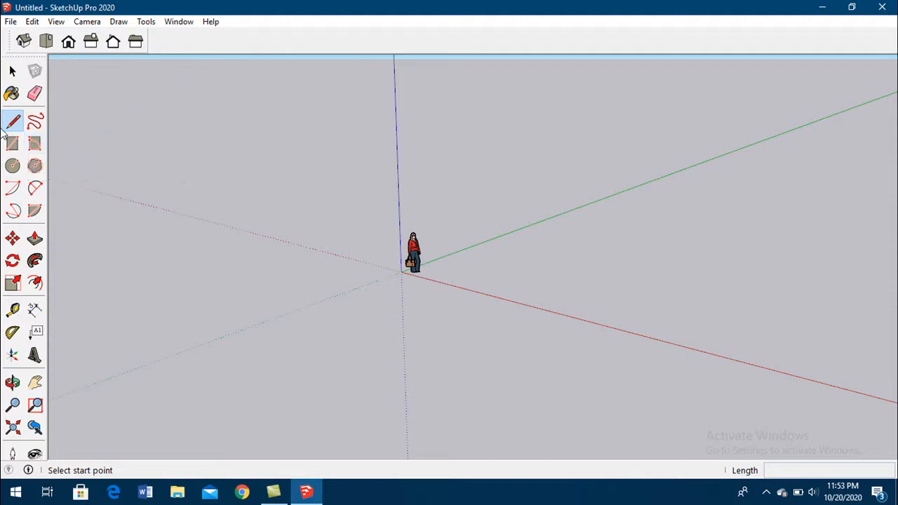
click(12, 71)
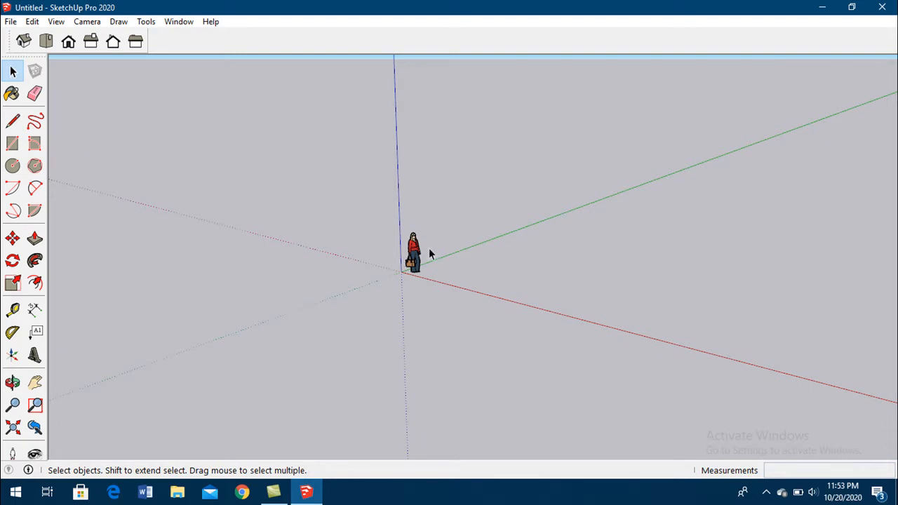
- Switch in turn through the Line, Rectangle, Circle, Move and Push/Pull tools with the standing figure shown closer
key(l)
scroll(563, 269, up, 4)
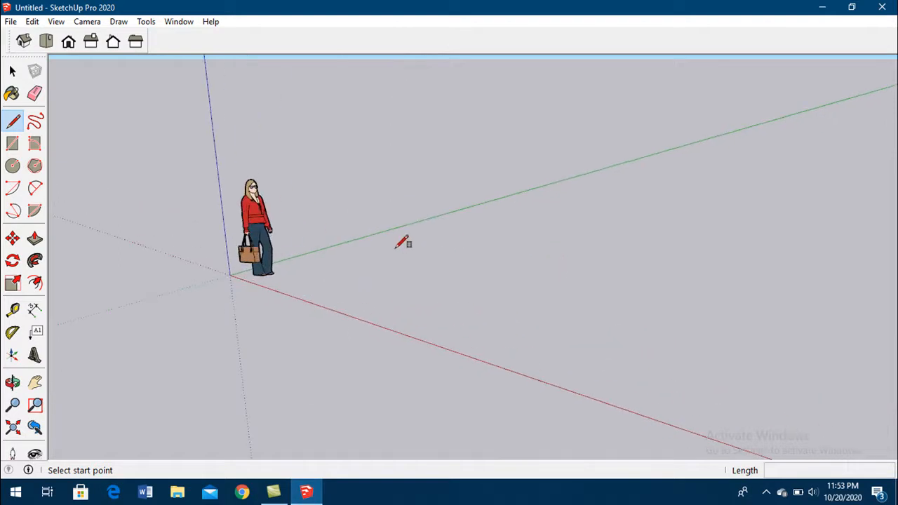
key(r)
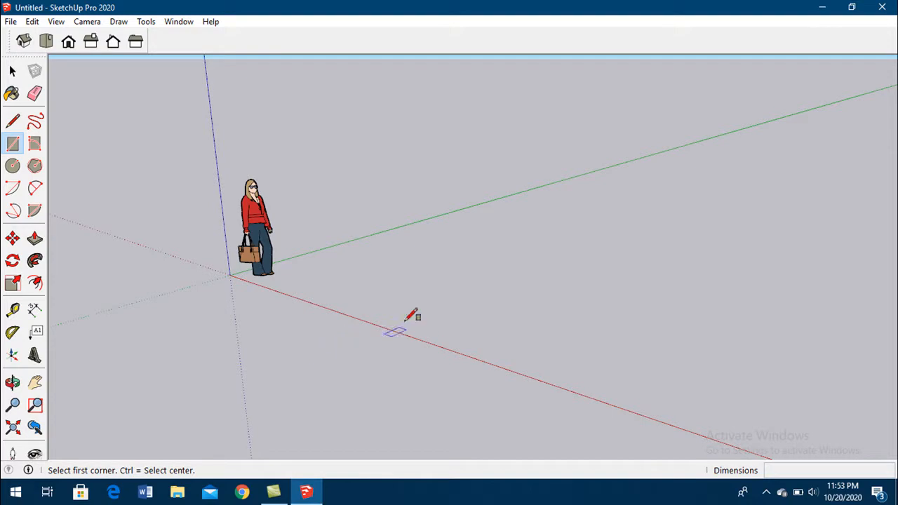
key(c)
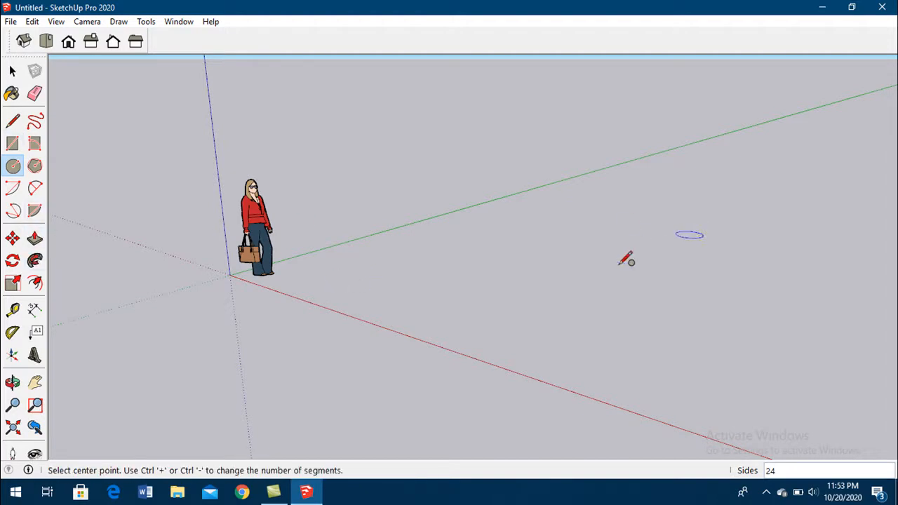
key(m)
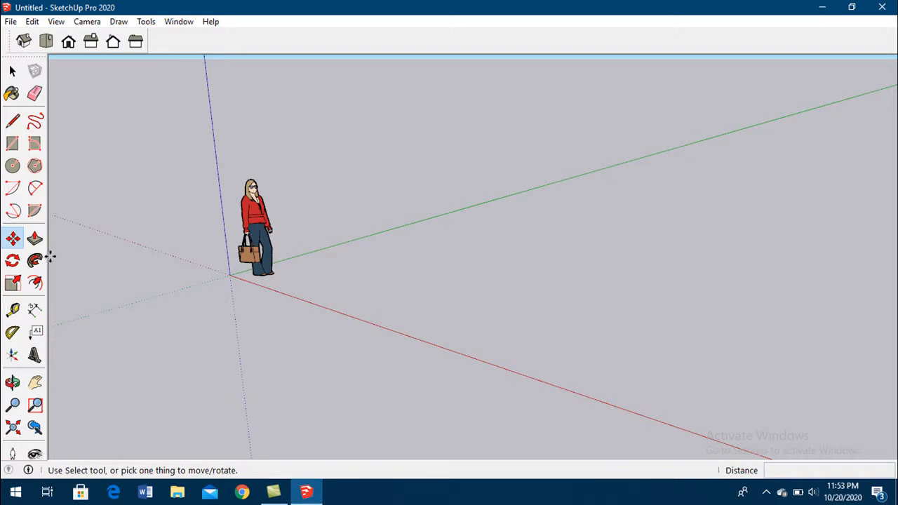
key(p)
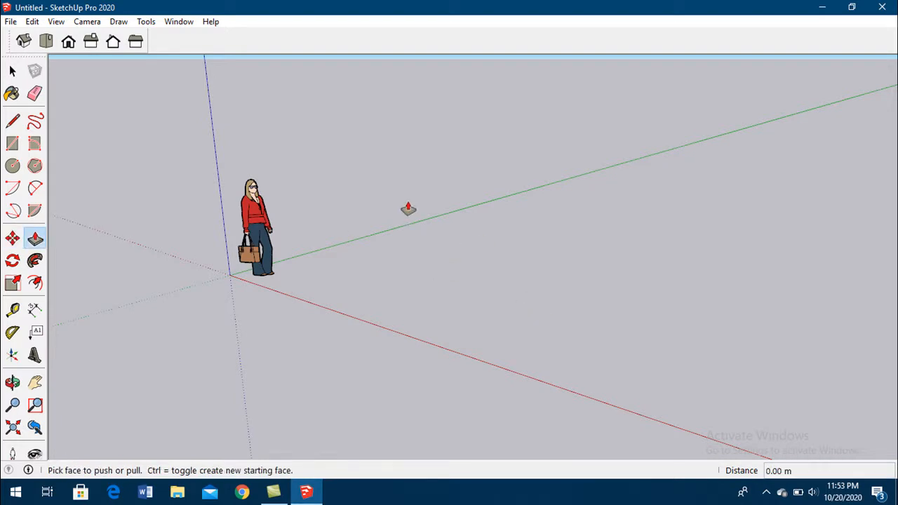
key(l)
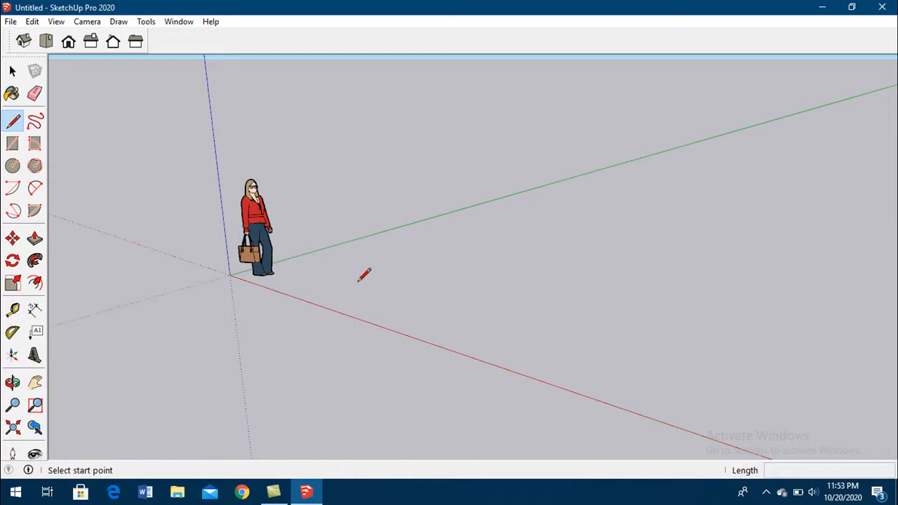
click(333, 282)
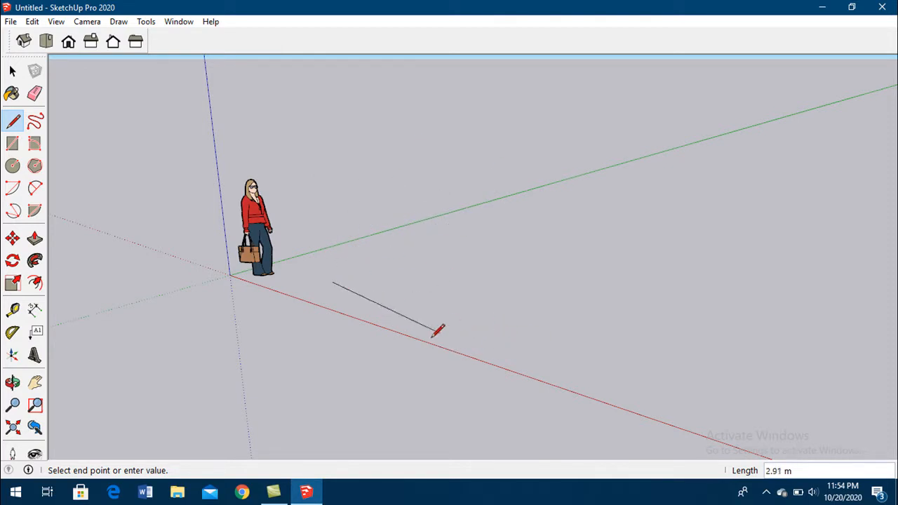
key(Escape)
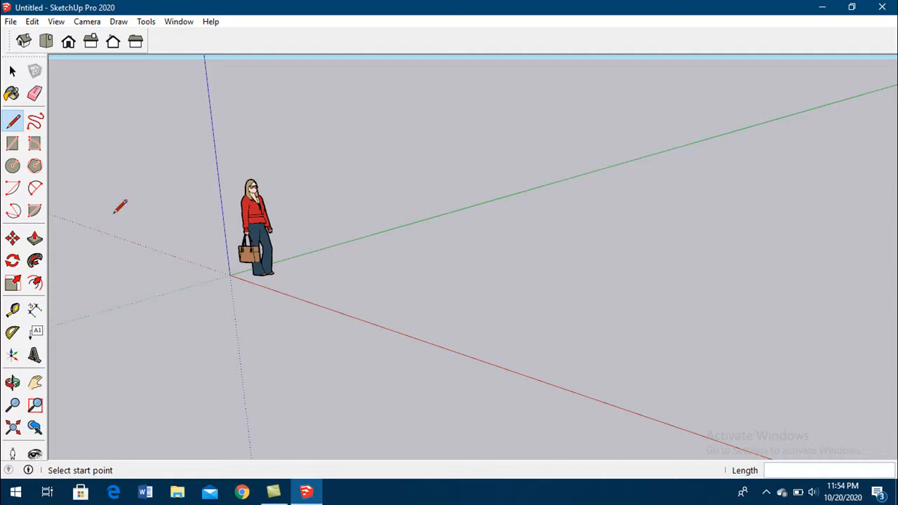
- Try a line about 3.36 m long parallel to the red axis, extend it in the same direction, and undo it
middle_drag(465, 290, 619, 283)
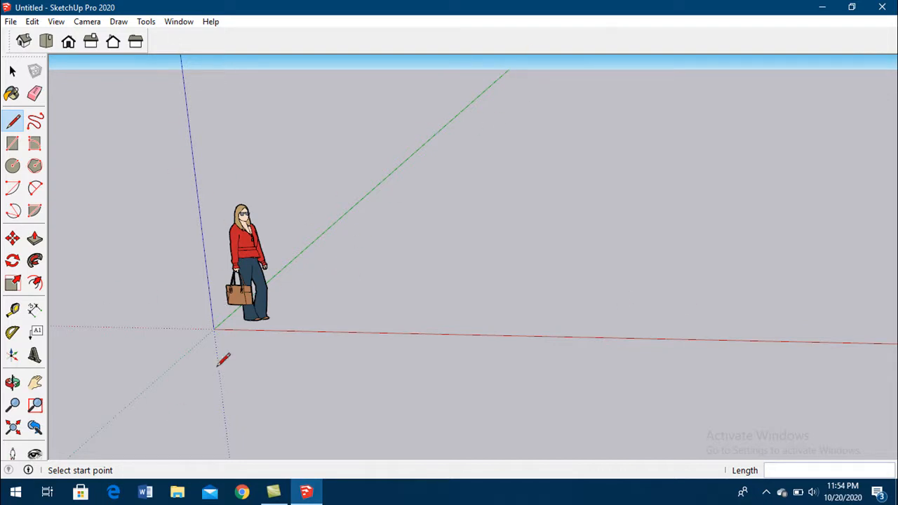
click(361, 296)
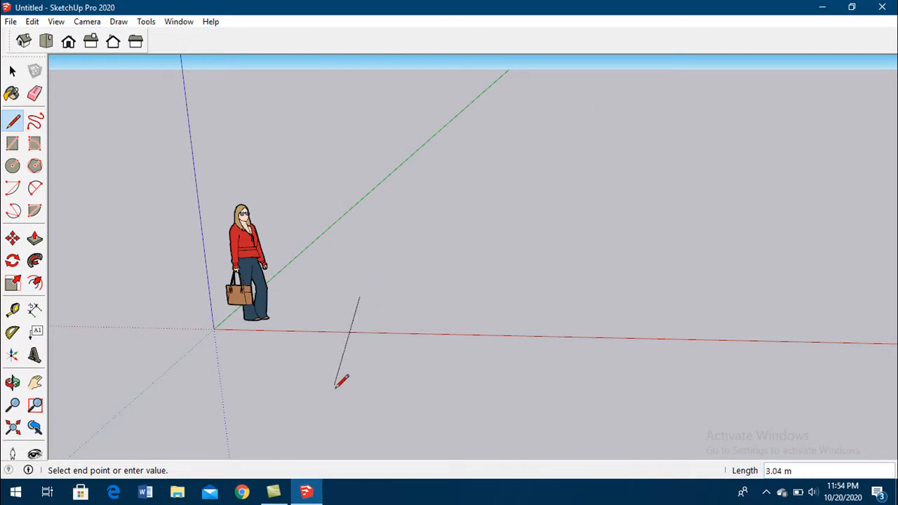
click(383, 318)
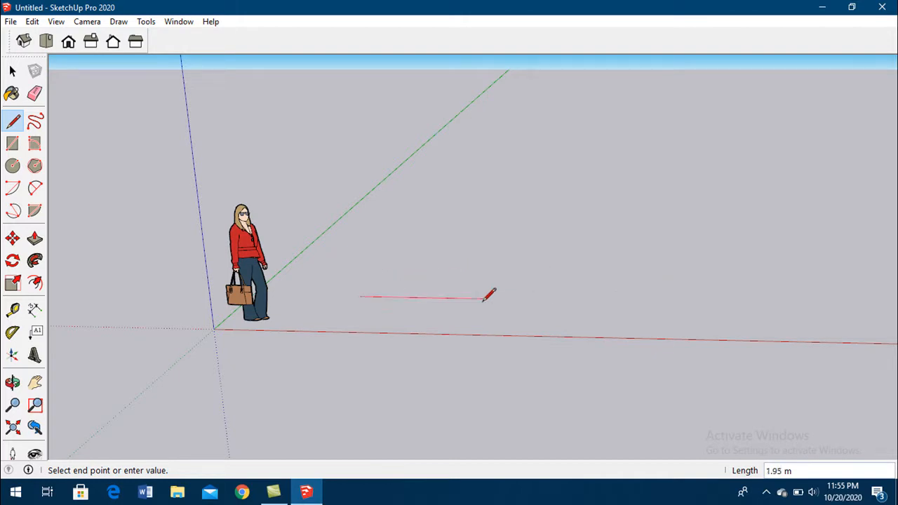
click(572, 299)
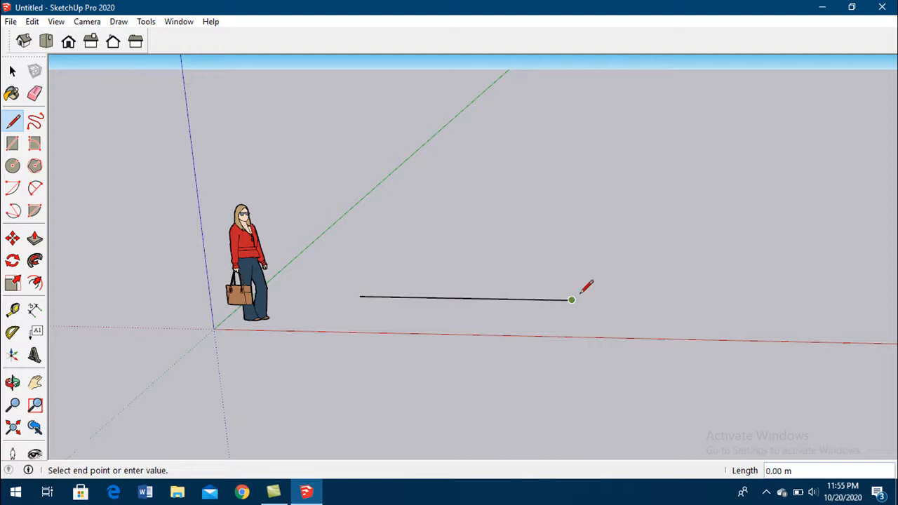
click(591, 300)
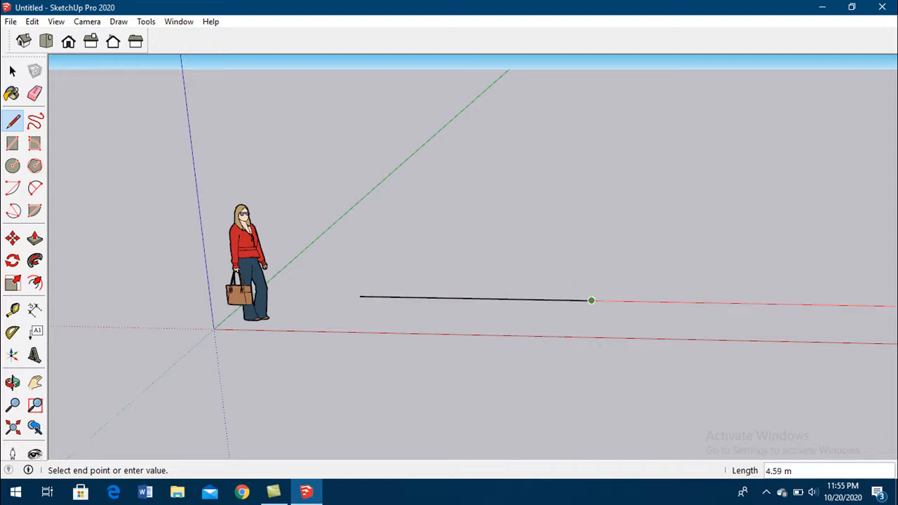
shift+middle_drag(721, 288, 695, 289)
click(603, 300)
key(Escape)
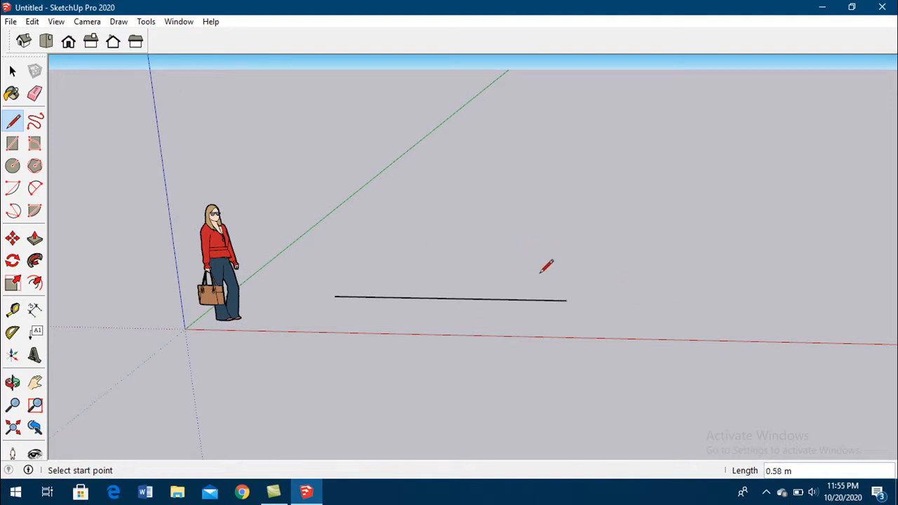
key(ctrl+z)
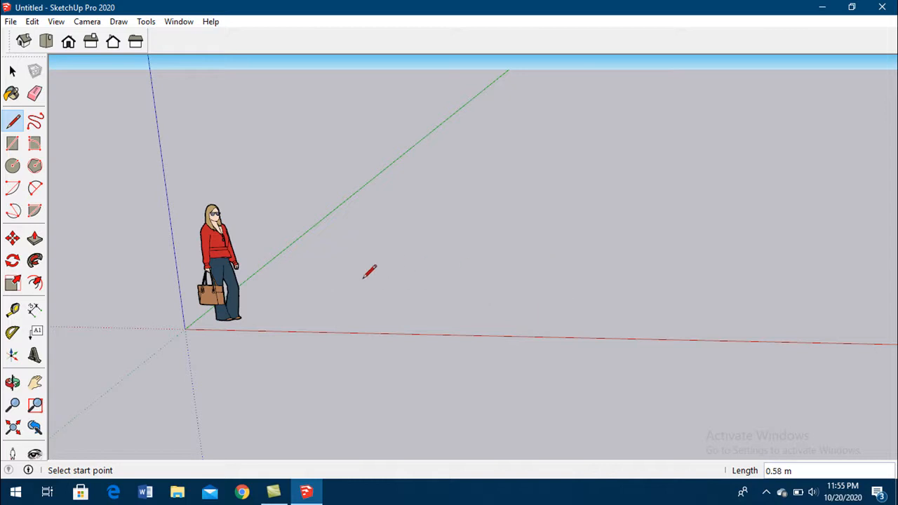
- Draw a closed four-sided face with lines on the ground beside the figure, about 2.3 m wide along the red axis
click(304, 300)
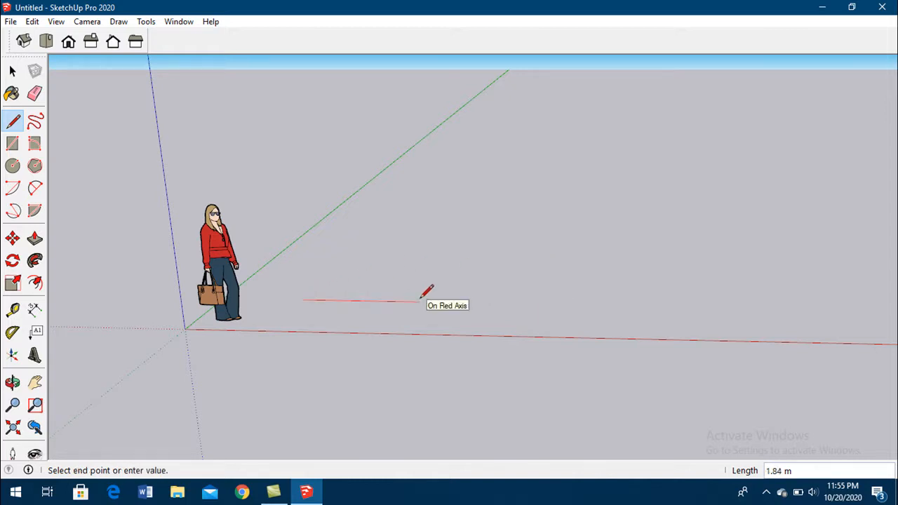
click(419, 301)
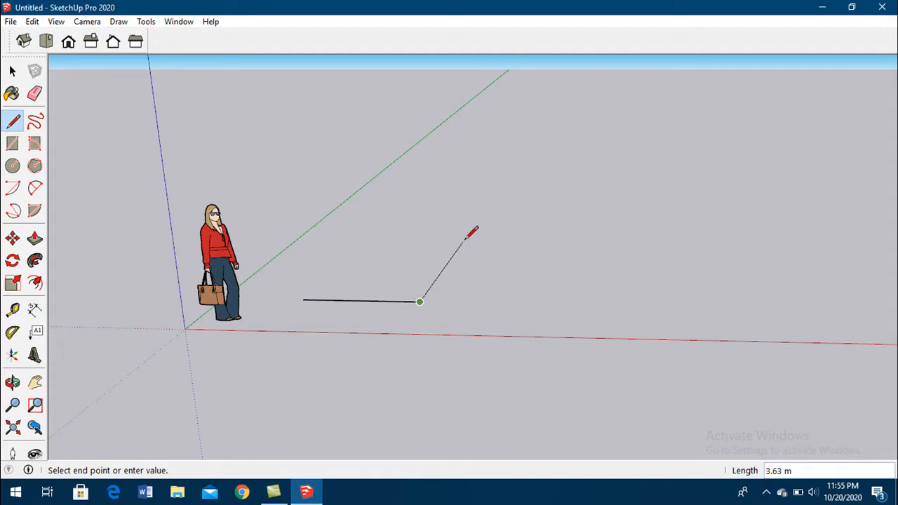
click(451, 221)
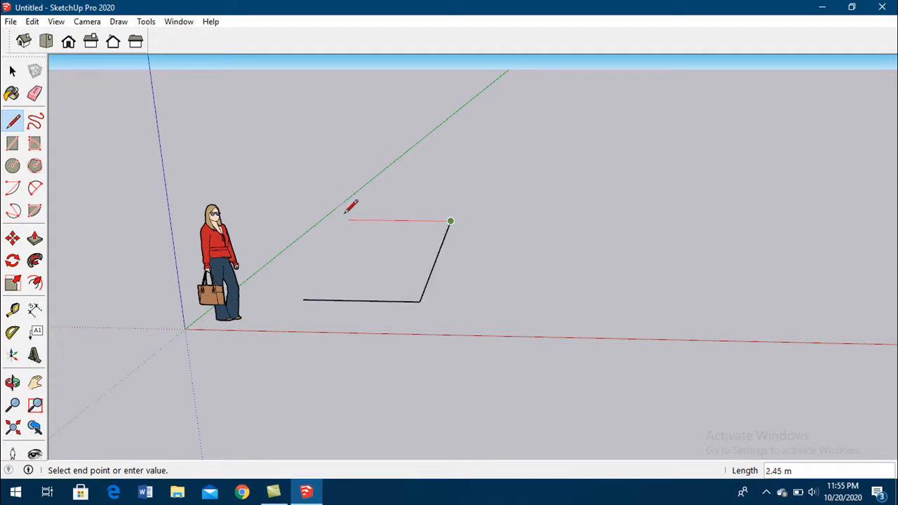
click(355, 219)
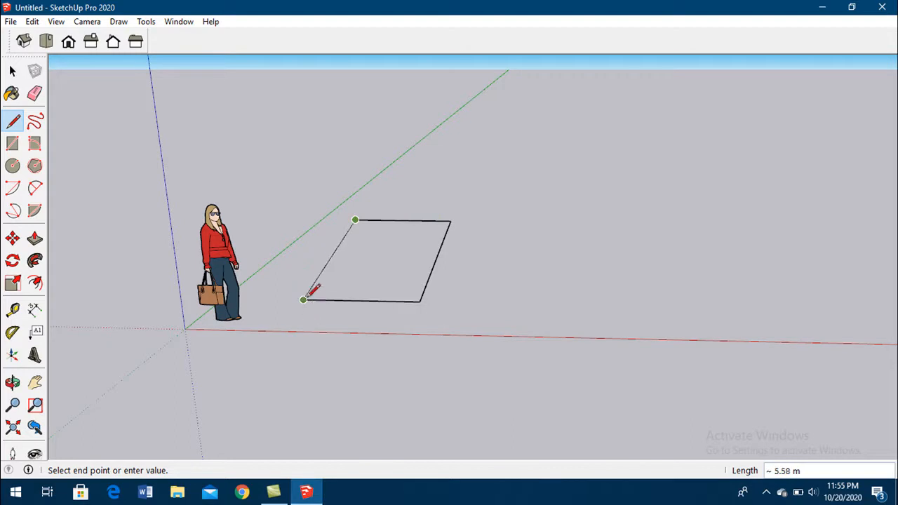
click(274, 298)
click(303, 300)
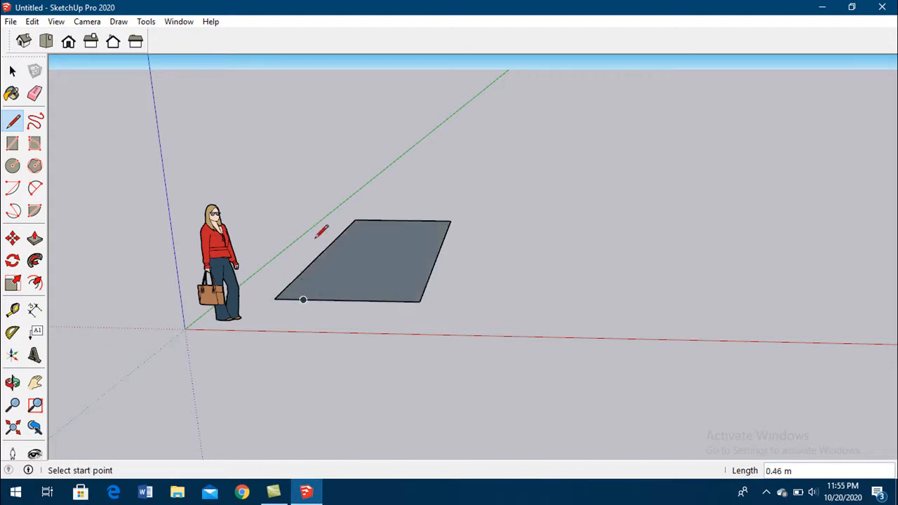
- Draw an upright rectangular face with lines on the ground face's rear edge, about 2.3 m wide and 2 m high
click(355, 219)
click(350, 135)
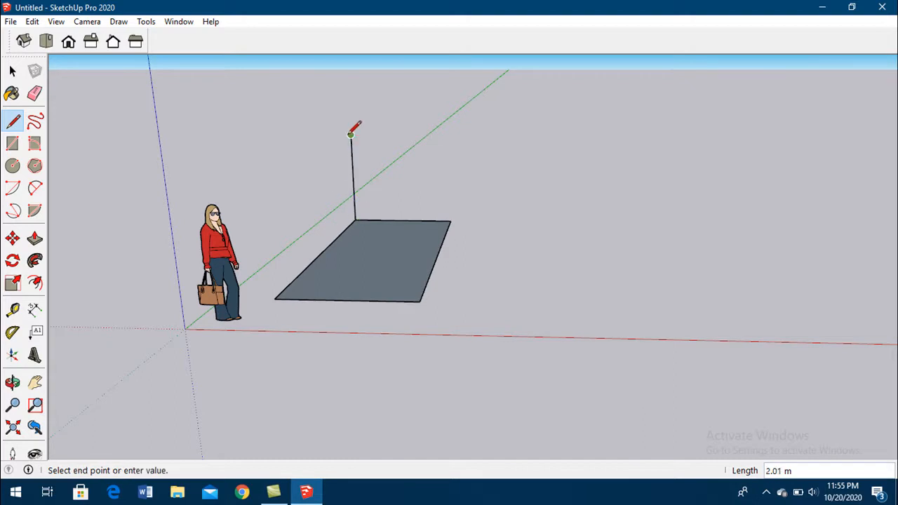
click(448, 135)
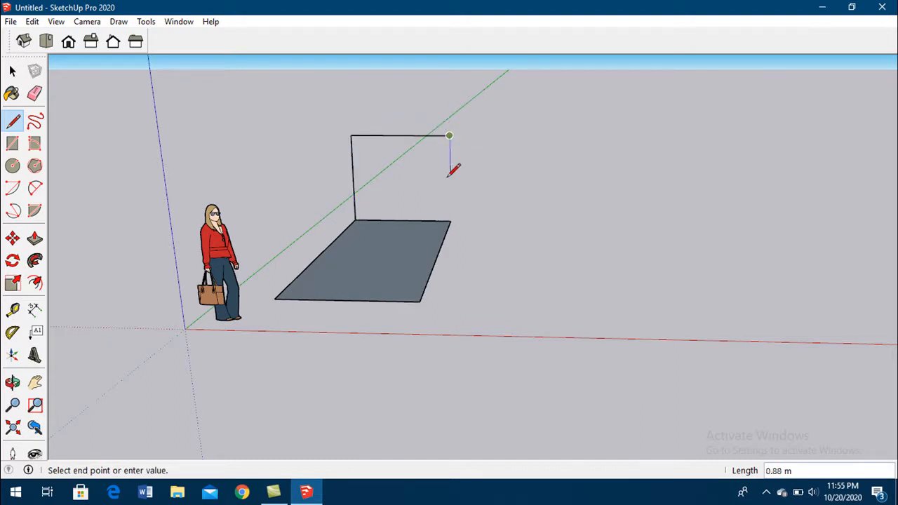
click(449, 219)
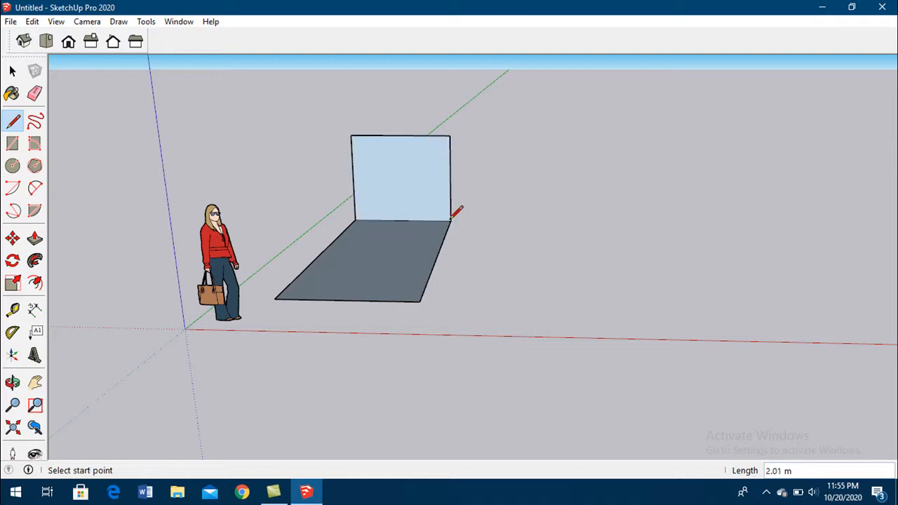
- Close the wedge with two sloping lines about 5.9 m long from the upright face's upper corners to the ground face's front corners
click(449, 135)
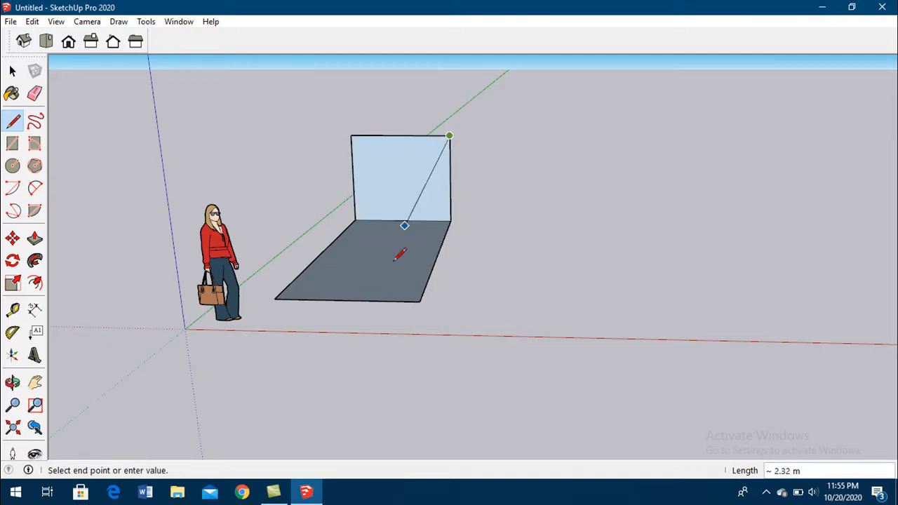
click(422, 302)
click(351, 135)
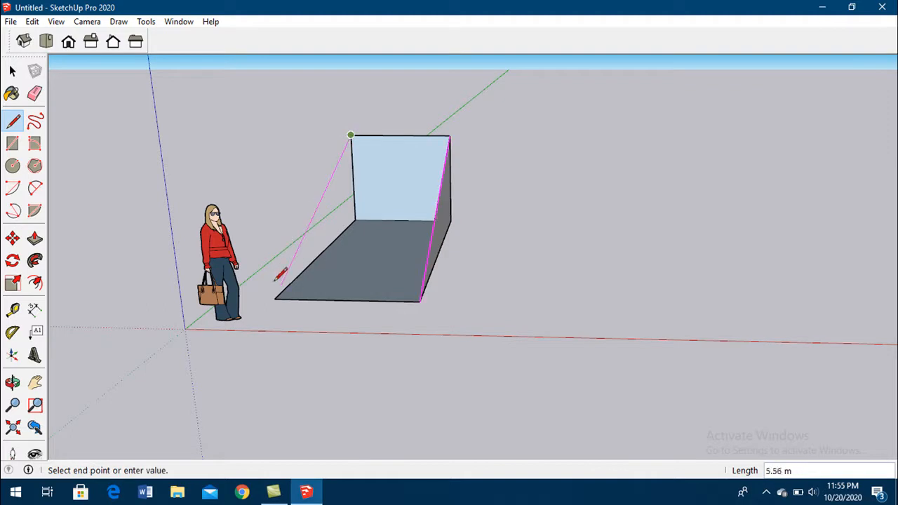
middle_drag(324, 202, 416, 156)
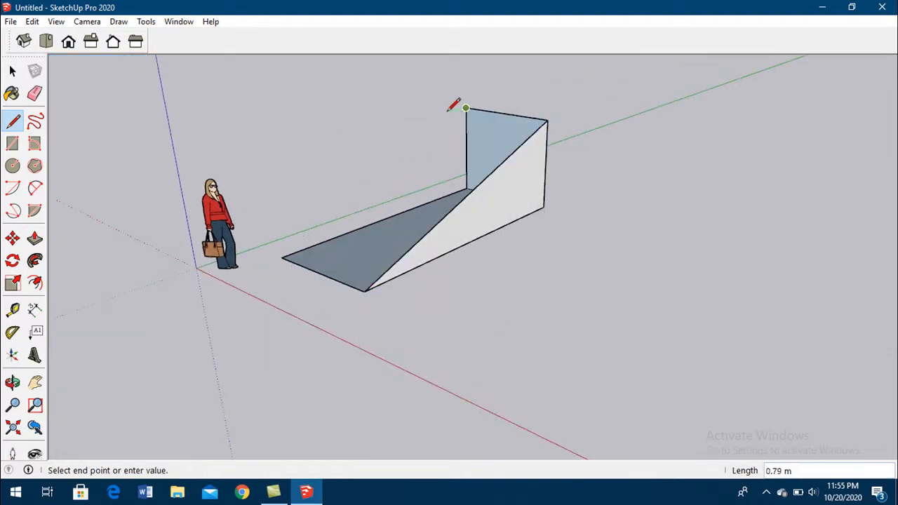
click(280, 258)
- Try a standing panel with lines on the wedge's sloping side edge, from its midpoint to near the upper corner, and undo it
mouse_move(399, 288)
middle_down()
mouse_move(695, 334)
mouse_move(295, 321)
middle_up()
click(476, 189)
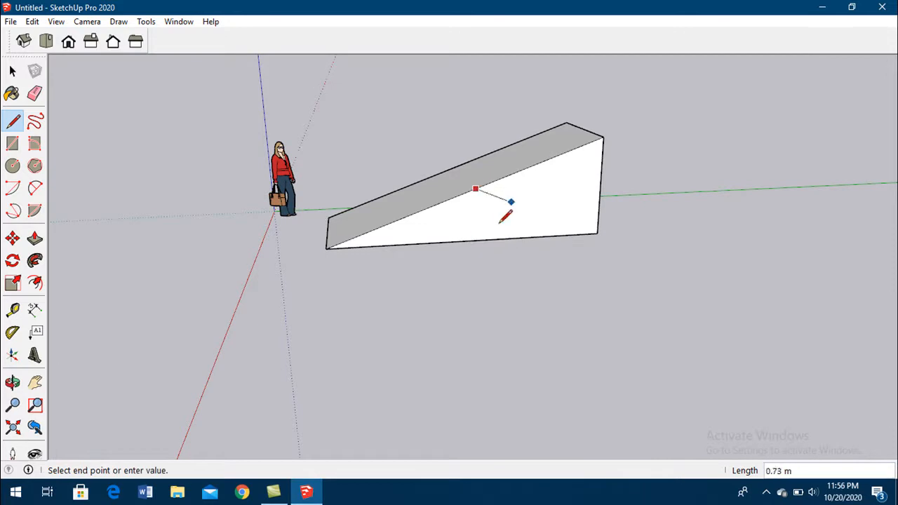
click(449, 116)
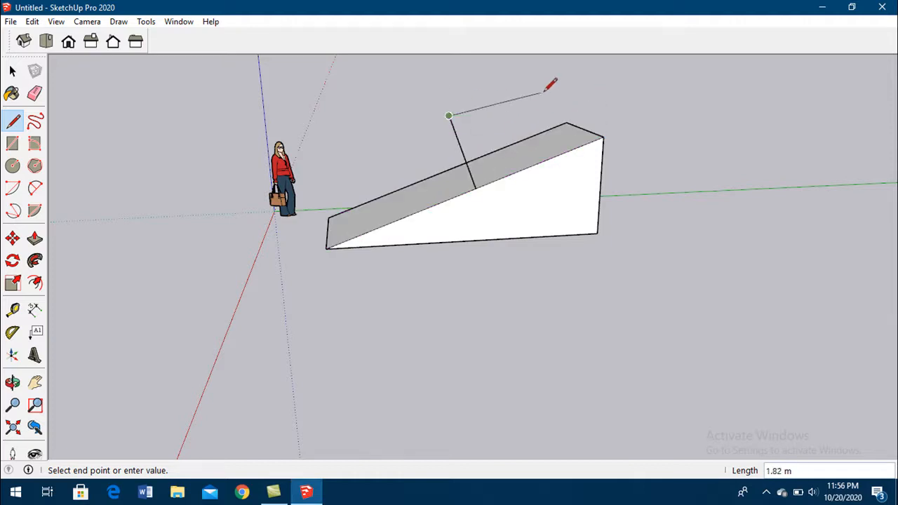
click(565, 70)
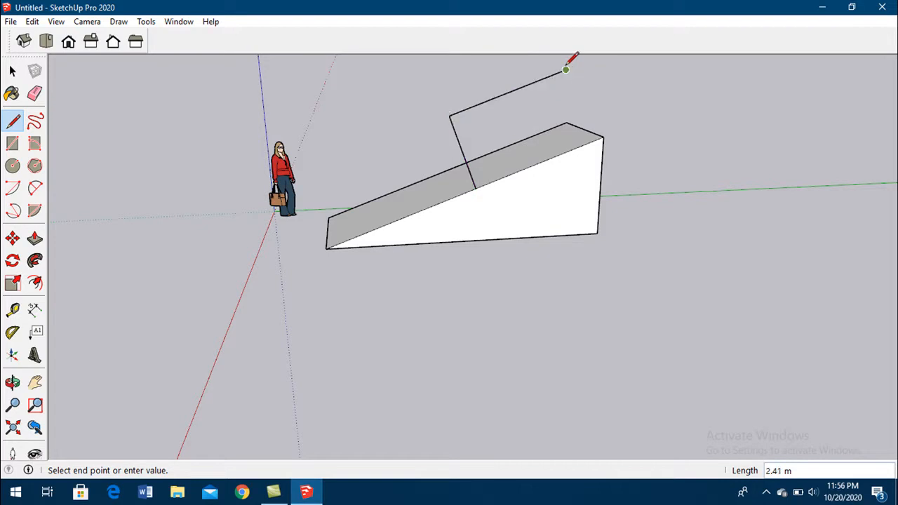
click(602, 135)
mouse_move(585, 137)
middle_down()
mouse_move(667, 243)
mouse_move(734, 202)
mouse_move(409, 208)
middle_up()
scroll(401, 208, down, 3)
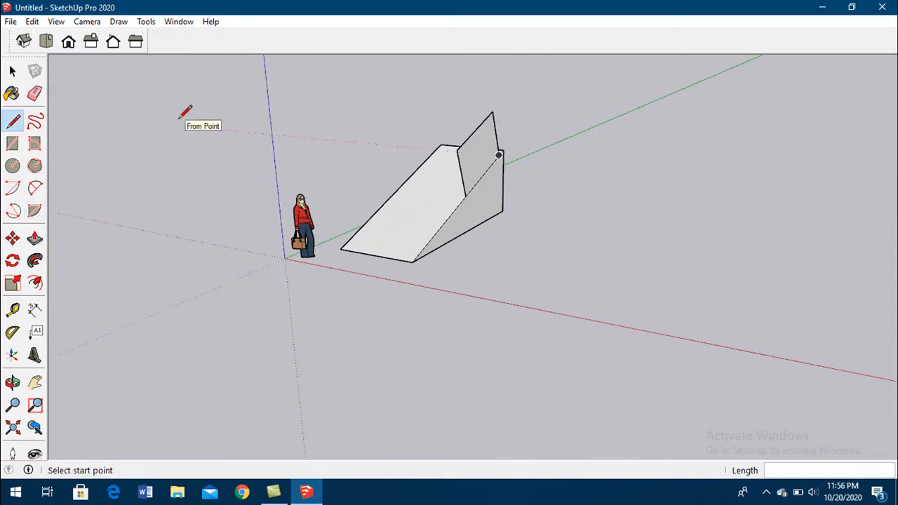
key(ctrl+z)
key(ctrl+z)
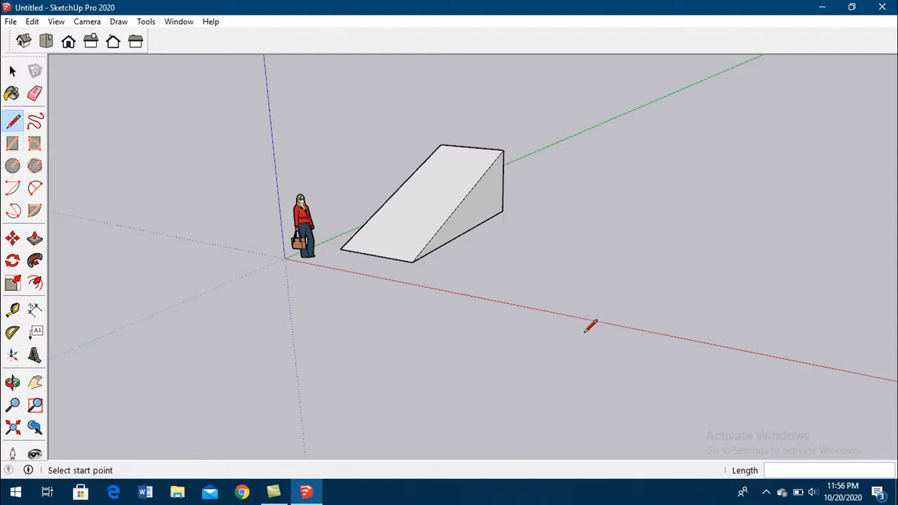
- Draw a rectangle about 3.44 m by 6.47 m on the ground beside the wedge
key(r)
click(501, 280)
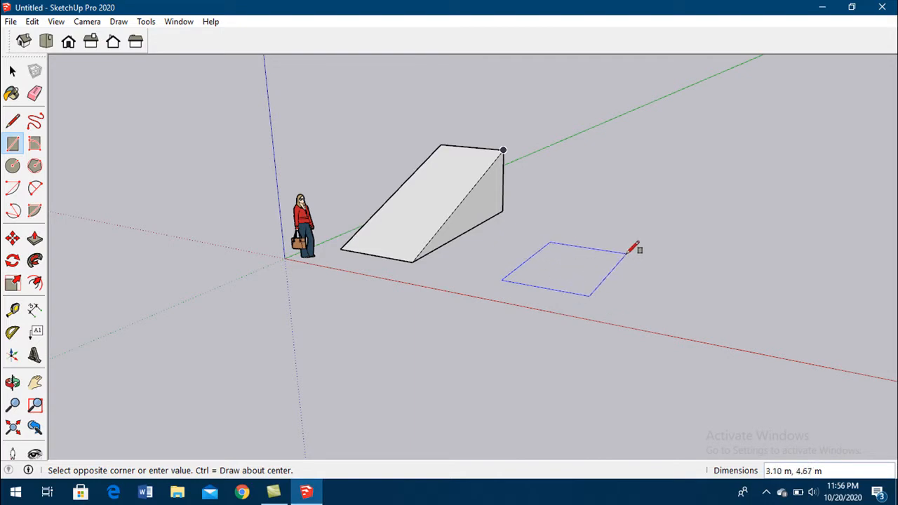
click(647, 241)
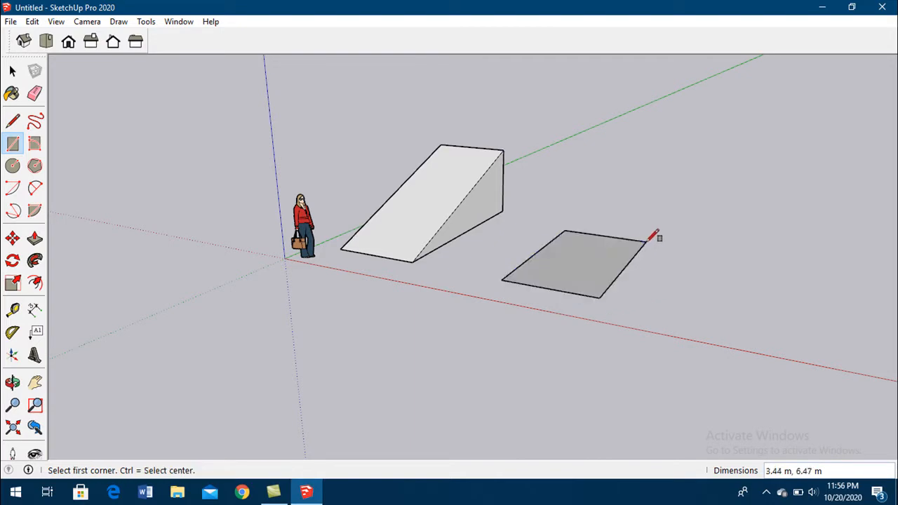
- Draw a 0.05 m by 0.05 m square on the ground between the large rectangle and the red axis
scroll(168, 200, down, 2)
scroll(407, 219, up, 2)
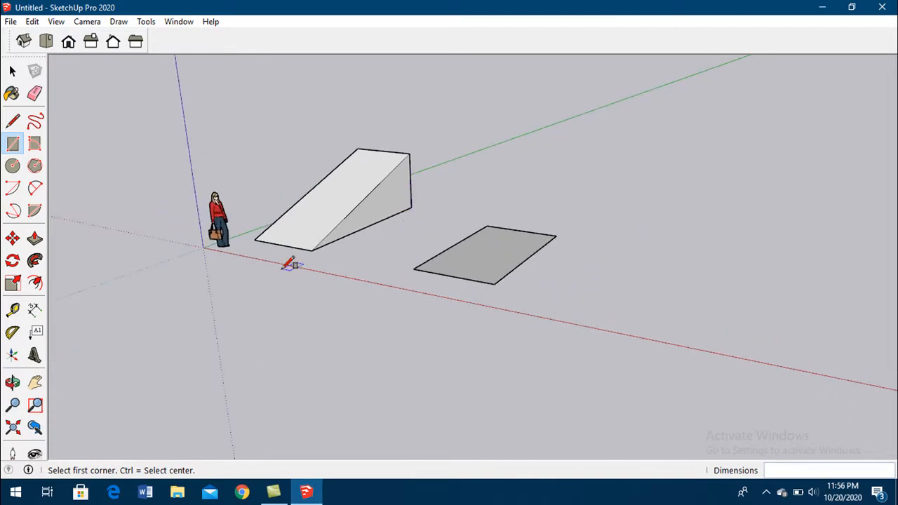
scroll(290, 262, down, 2)
scroll(603, 281, up, 4)
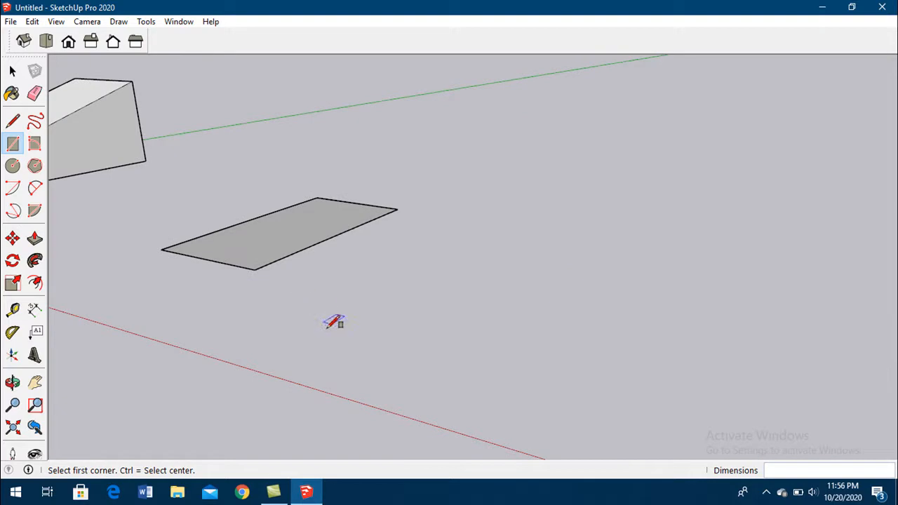
click(382, 334)
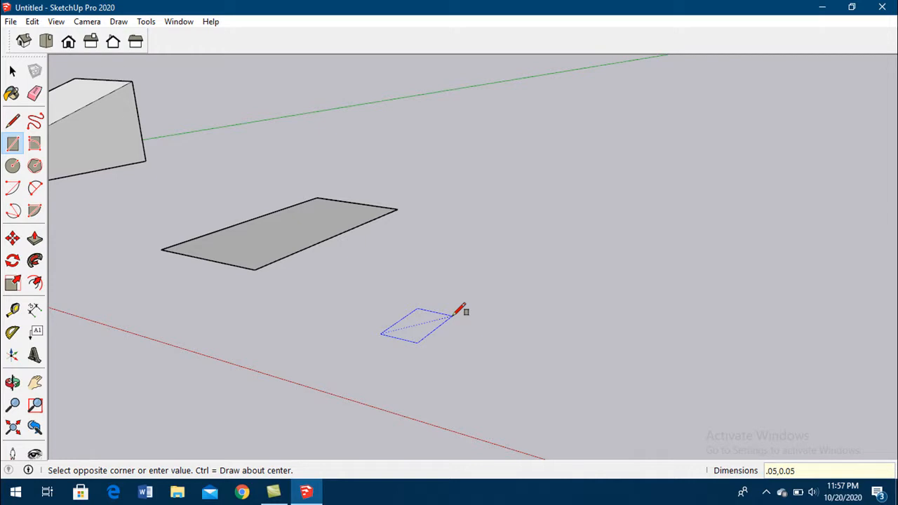
key(Return)
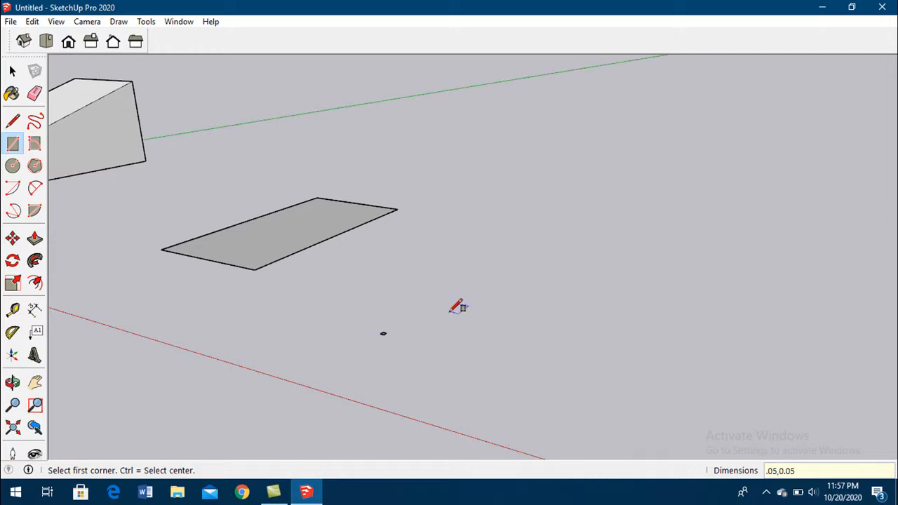
- Draw a circle with a radius of about 1.54 m on the ground in front of the wedge
scroll(456, 306, up, 8)
scroll(477, 342, down, 10)
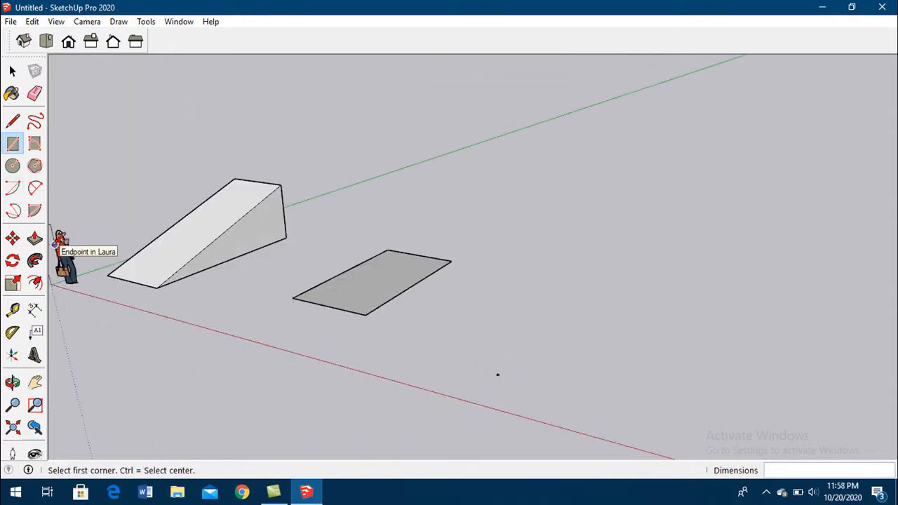
click(11, 167)
click(227, 302)
click(254, 277)
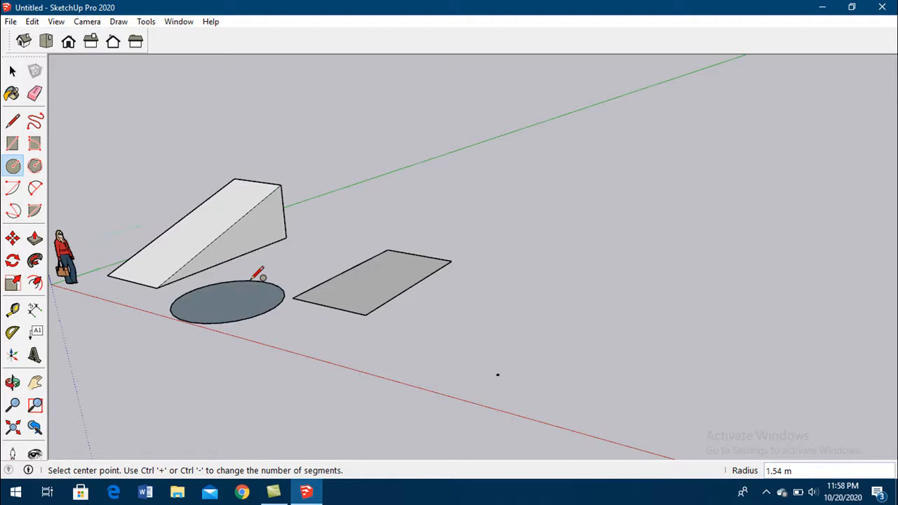
- Select the wedge and the ground circle together and delete them
click(12, 72)
drag(128, 190, 294, 370)
key(Delete)
- Pull the large ground rectangle up into a box with Push/Pull, widen it, and pull its front face out about 4.18 m
middle_drag(305, 351, 383, 392)
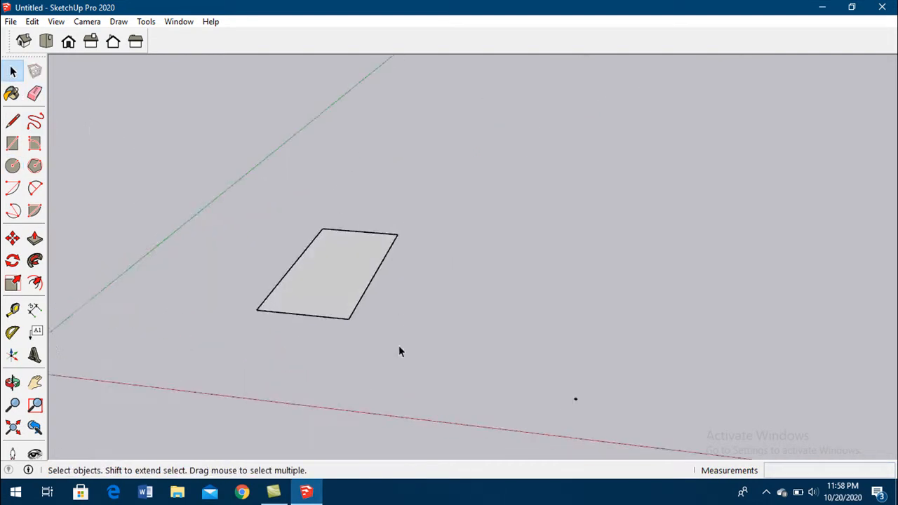
click(36, 238)
drag(331, 286, 302, 194)
drag(300, 251, 333, 234)
drag(267, 278, 436, 252)
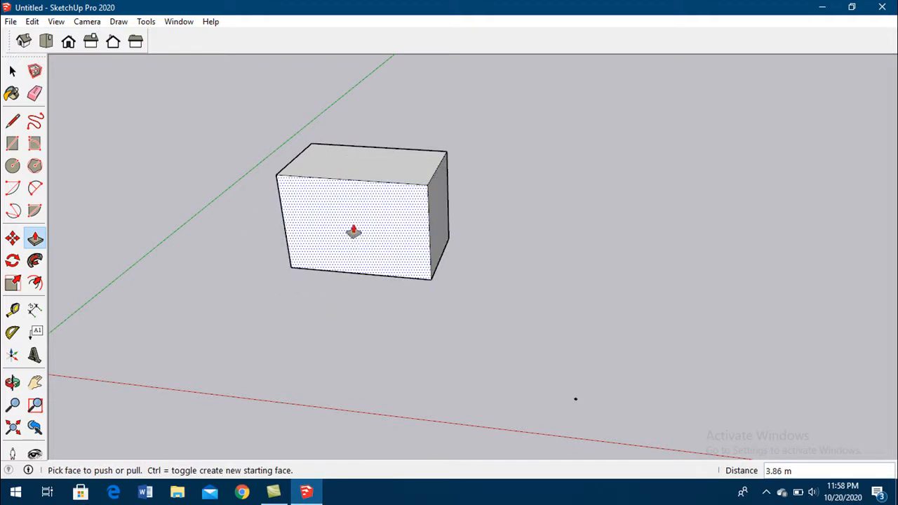
drag(364, 237, 236, 328)
middle_drag(237, 328, 70, 236)
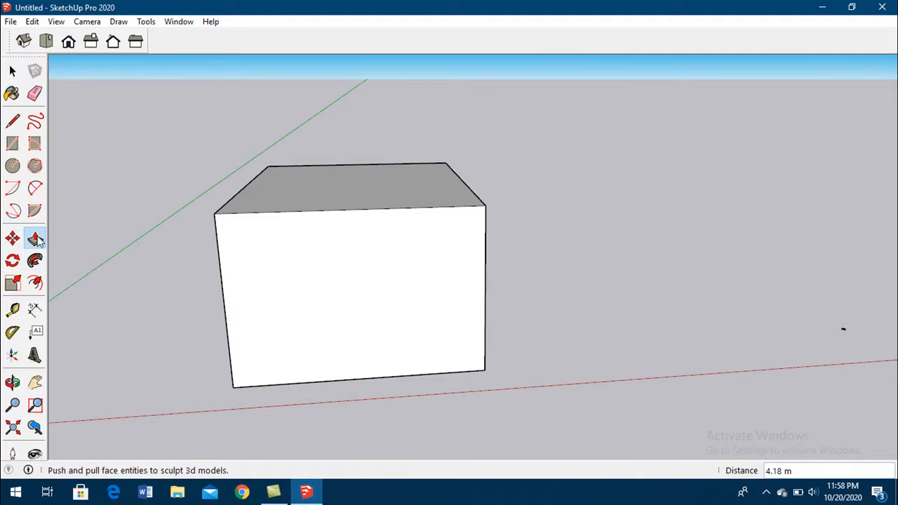
- Draw a two-point arc with a radius of about 0.42 m across an upper corner of the box's front face
click(35, 188)
click(217, 234)
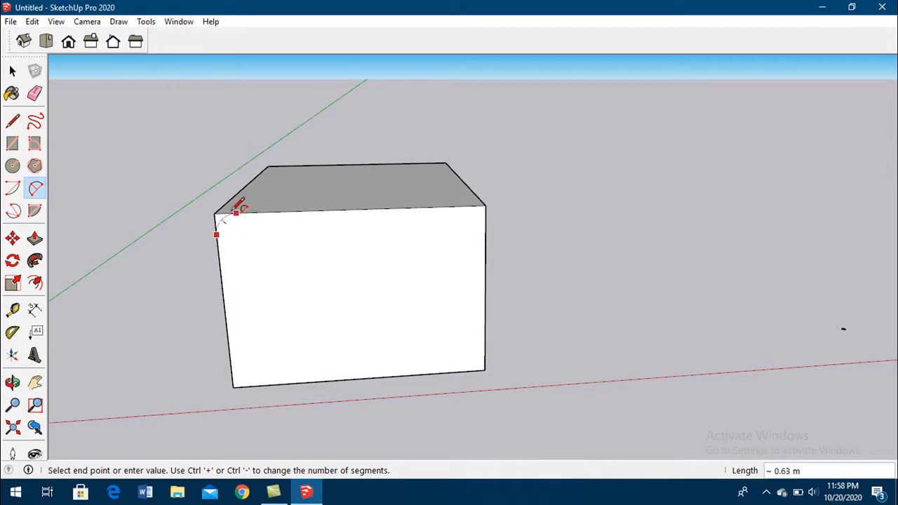
click(237, 212)
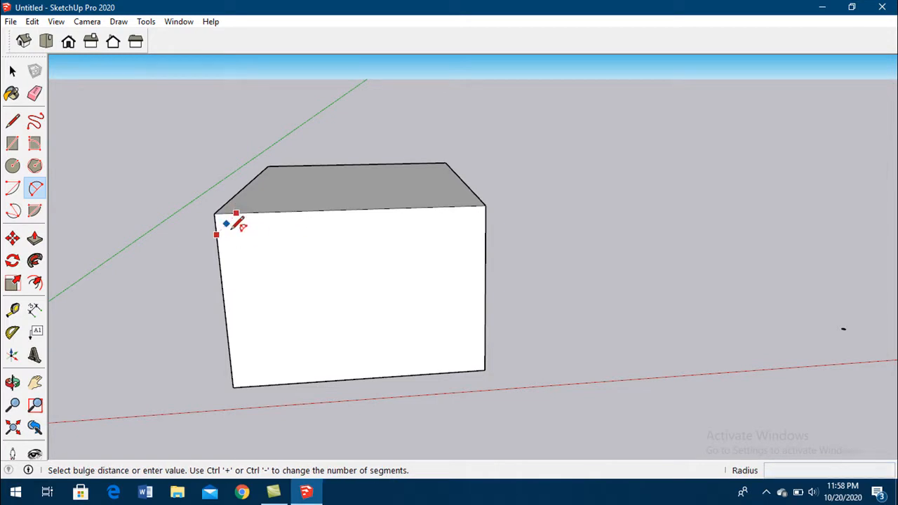
scroll(238, 222, up, 3)
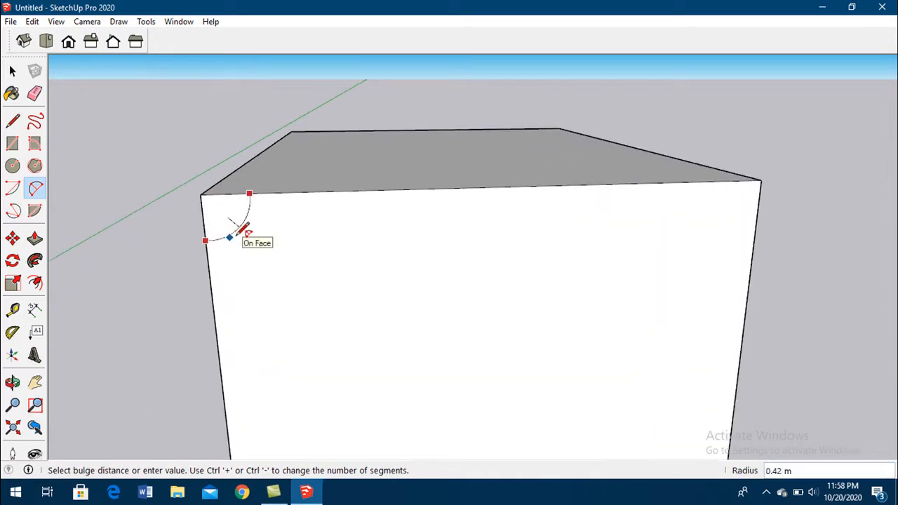
click(239, 230)
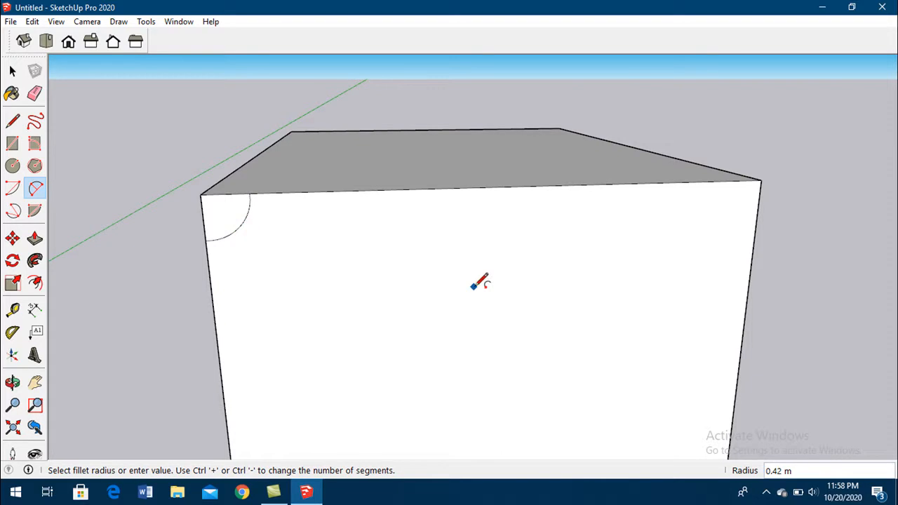
- Push the corner area bounded by the arc about 7.61 m along the box to cut a rounded cove
click(35, 239)
drag(237, 207, 306, 138)
middle_drag(306, 139, 205, 281)
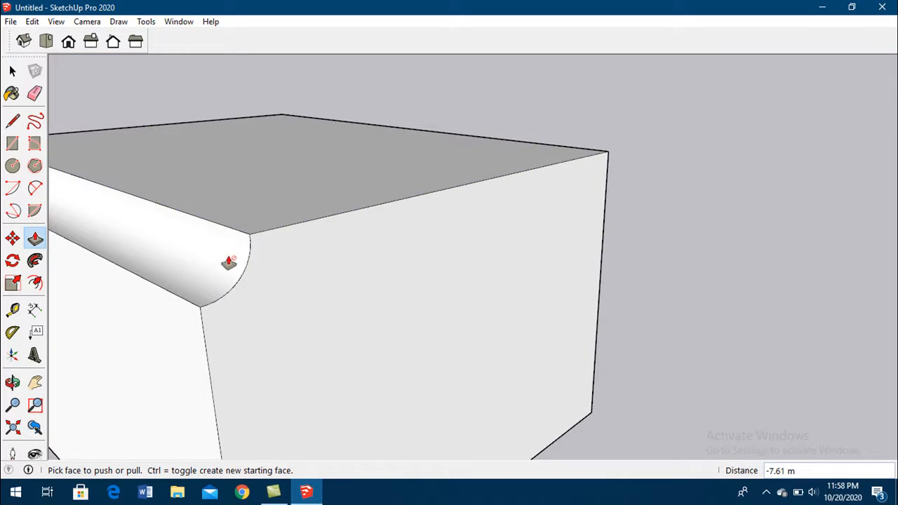
- Reshape the block with Push/Pull, forming a ledge beside the cove and narrowing the block, with final pushes of about 0.25 m and 0.34 m
scroll(212, 272, down, 2)
middle_drag(254, 255, 200, 313)
drag(201, 314, 162, 322)
drag(291, 302, 177, 276)
drag(158, 192, 150, 154)
middle_drag(151, 154, 545, 191)
drag(545, 190, 463, 154)
middle_drag(463, 154, 403, 160)
drag(395, 127, 393, 138)
middle_drag(390, 174, 393, 134)
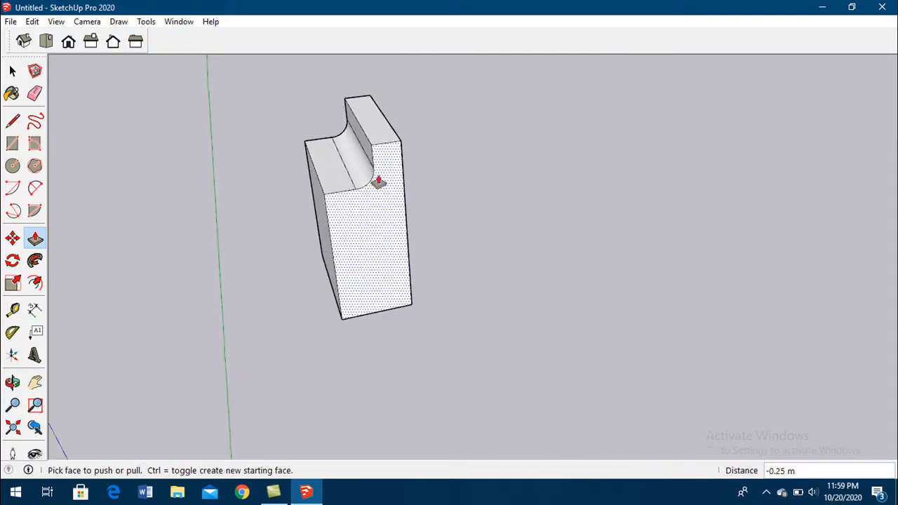
mouse_move(333, 283)
mouse_down()
mouse_move(307, 283)
mouse_move(345, 274)
mouse_up()
middle_drag(345, 274, 407, 117)
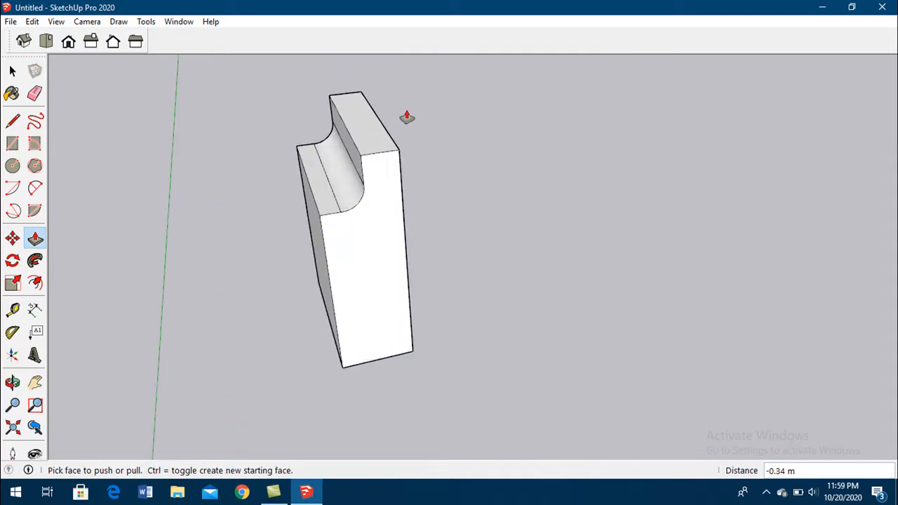
- Push the block's underside up to make it much shorter, and pull its side face out about 0.88 m
middle_drag(379, 194, 365, 381)
scroll(337, 216, up, 3)
scroll(334, 210, down, 4)
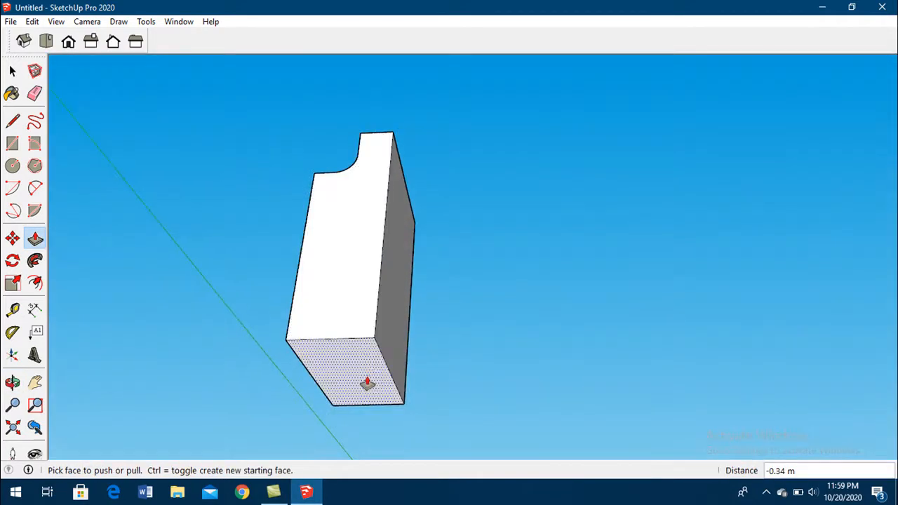
click(327, 374)
click(343, 254)
middle_drag(343, 255, 274, 382)
click(400, 246)
click(428, 248)
middle_drag(427, 248, 381, 243)
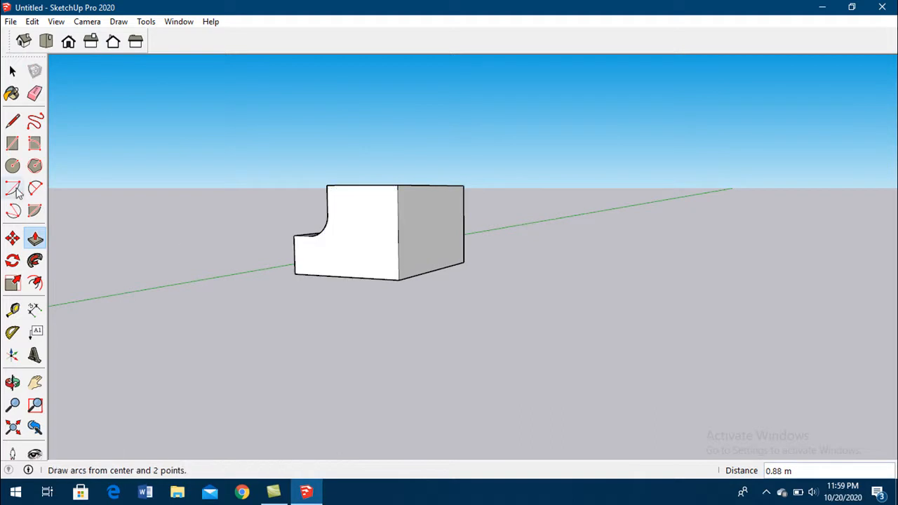
- Draw a rectangle about 0.94 m by 0.58 m on the block's front end face
click(14, 147)
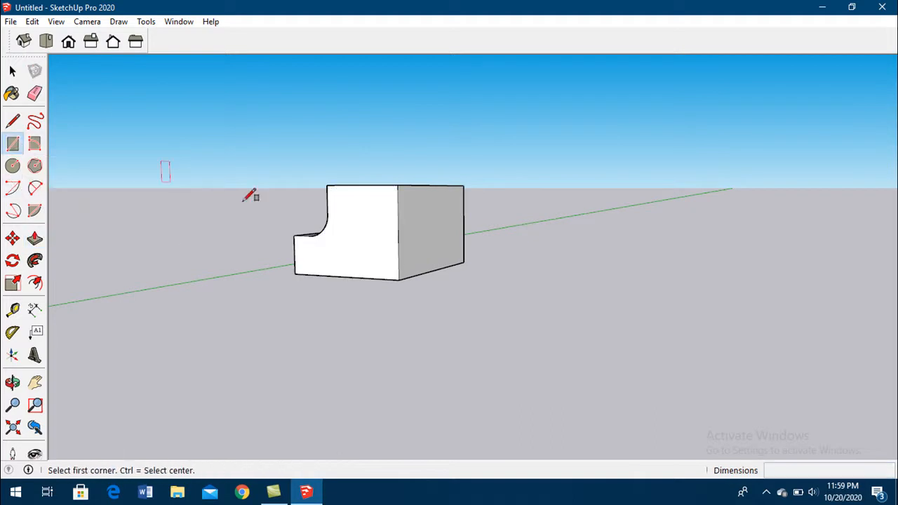
click(351, 212)
click(378, 261)
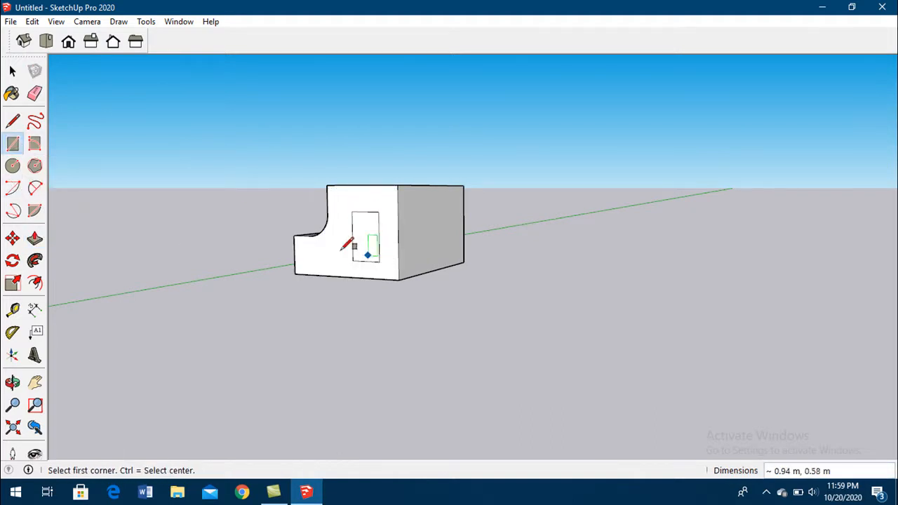
- Try pushing the small rectangle about 3.13 m into the block as an opening, and undo both the opening and the rectangle
click(35, 239)
click(365, 239)
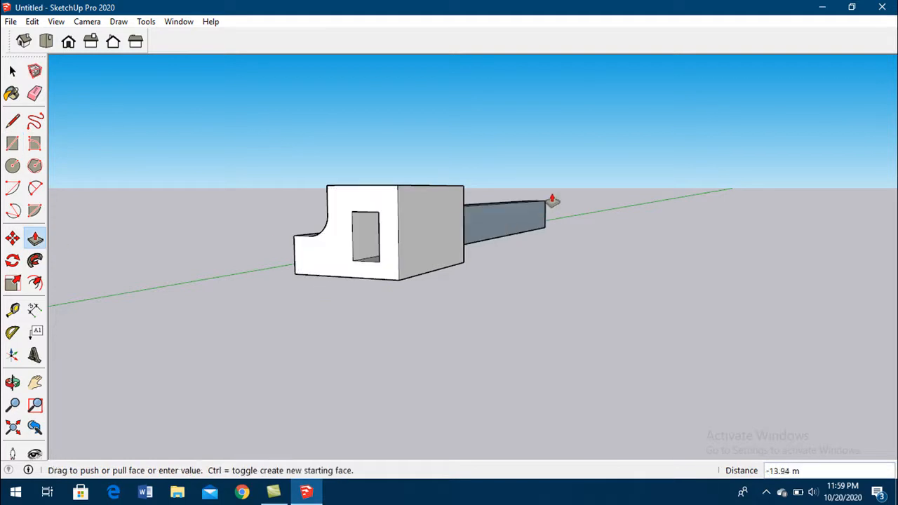
click(462, 256)
middle_drag(507, 281, 370, 296)
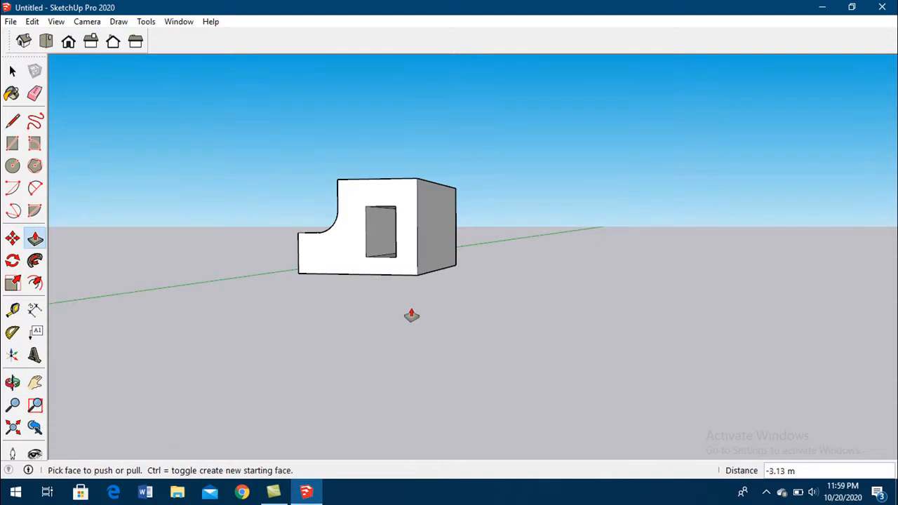
key(ctrl+z)
key(ctrl+z)
- Extrude the tiny 0.05 m square near the red axis upward by 0.5 m into a slim column
middle_drag(400, 244, 431, 327)
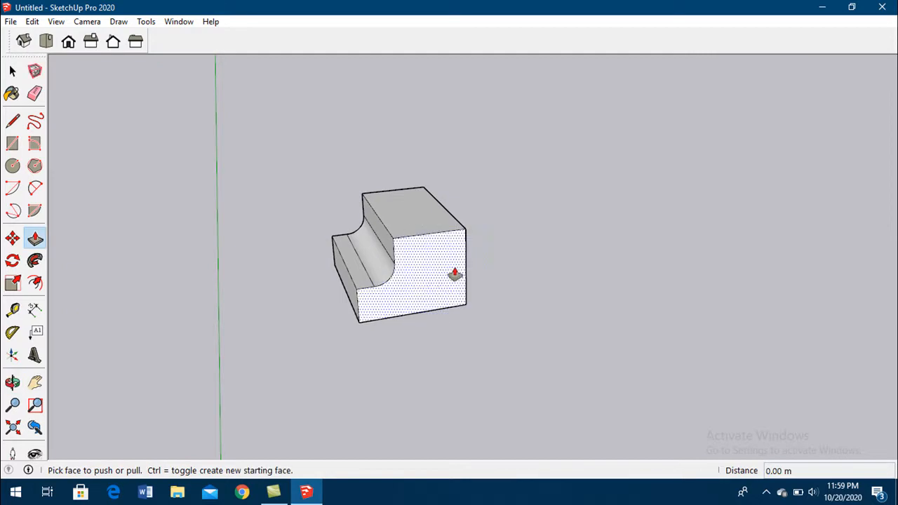
scroll(320, 217, down, 5)
scroll(561, 284, up, 4)
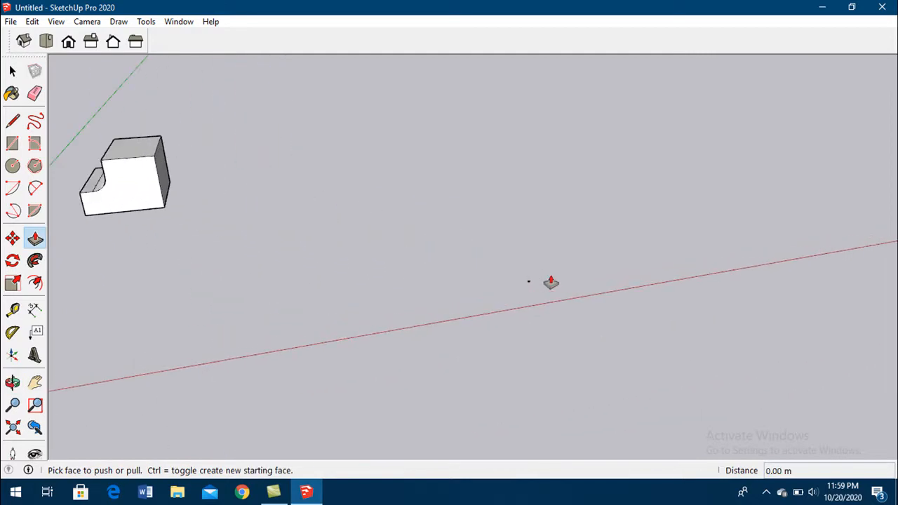
click(12, 71)
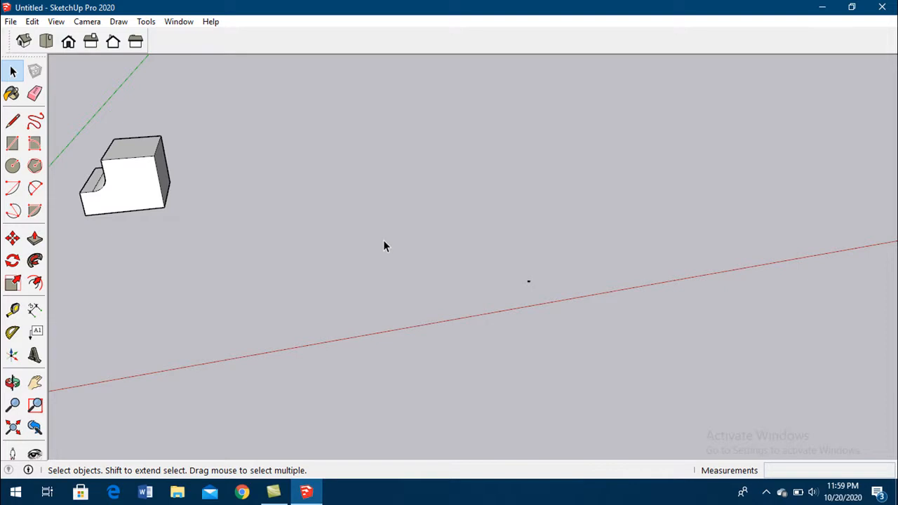
scroll(633, 276, up, 8)
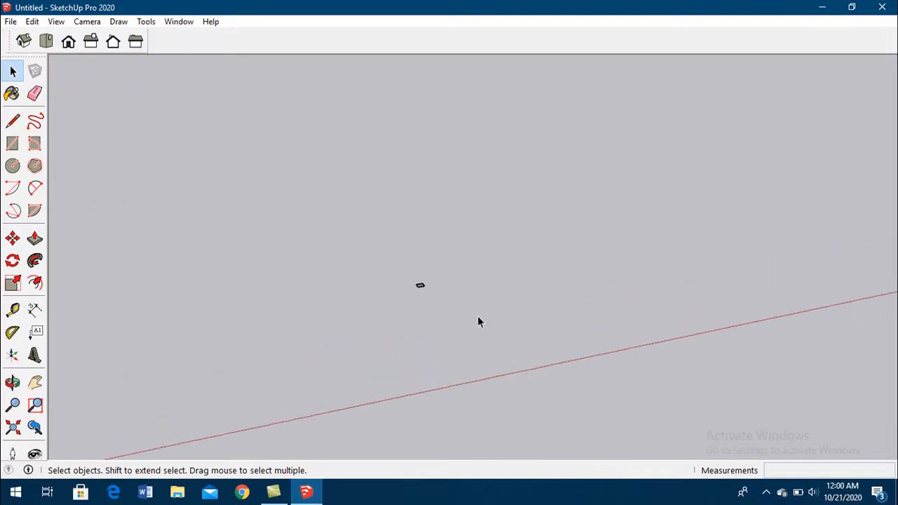
middle_drag(375, 285, 369, 257)
scroll(652, 279, down, 6)
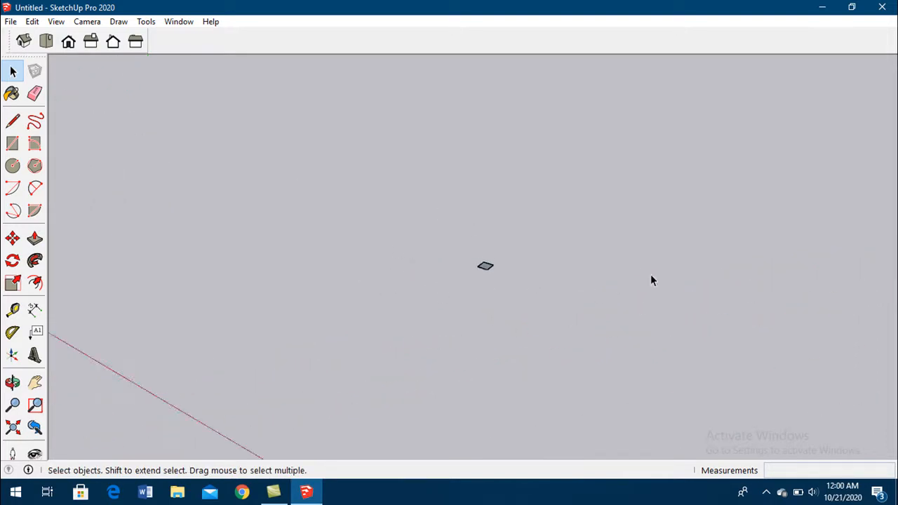
scroll(559, 288, down, 2)
scroll(543, 173, up, 3)
scroll(613, 357, up, 6)
scroll(352, 375, down, 2)
scroll(454, 357, down, 2)
scroll(454, 357, up, 3)
mouse_move(441, 346)
middle_down()
mouse_move(431, 367)
mouse_move(441, 346)
middle_up()
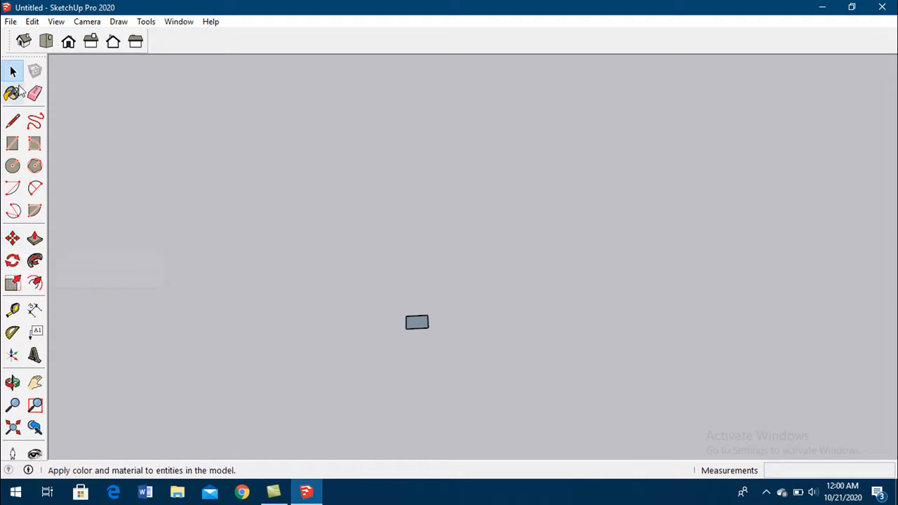
click(35, 239)
click(423, 331)
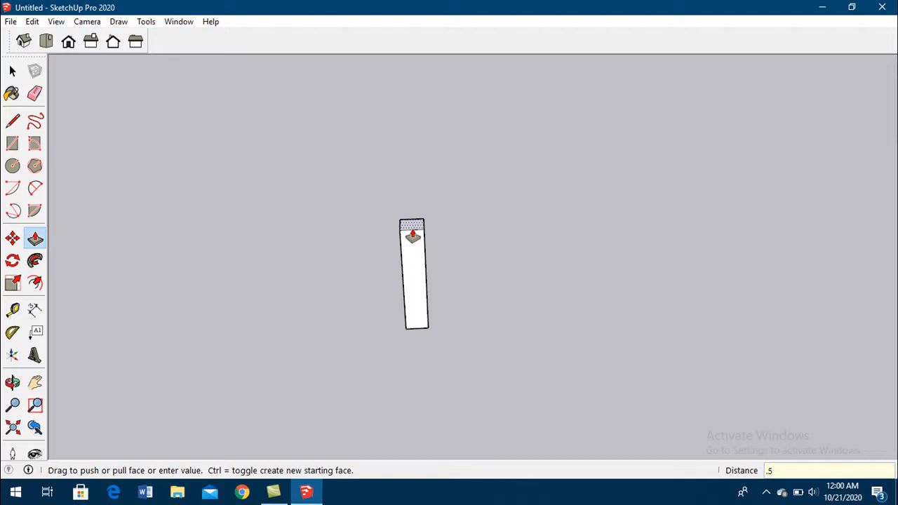
key(Return)
- Move the whole slim column about 0.85 m along the red axis, using its bottom corner as the base point
scroll(356, 217, down, 3)
middle_drag(377, 231, 446, 258)
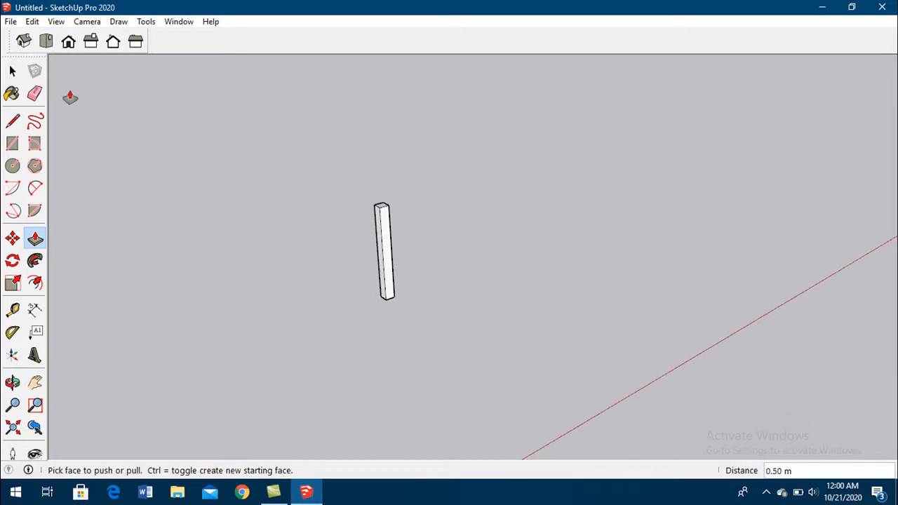
click(12, 71)
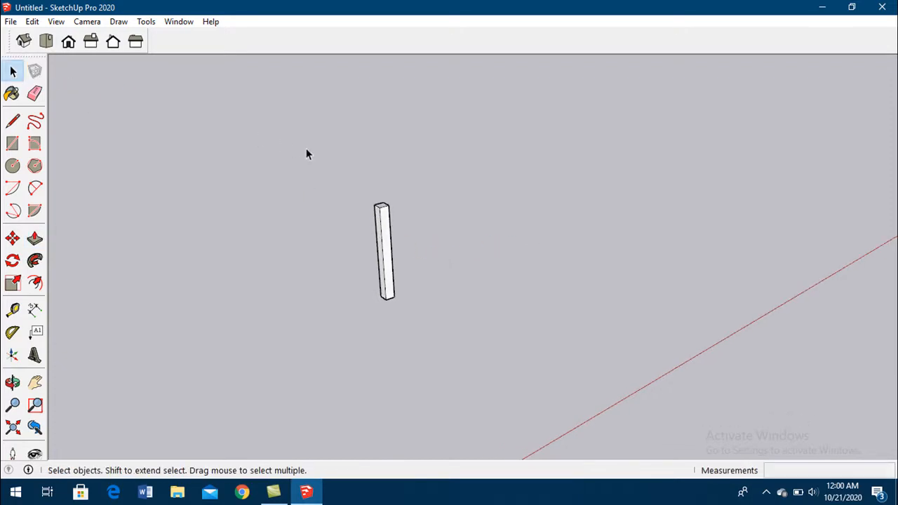
drag(336, 162, 476, 355)
click(12, 238)
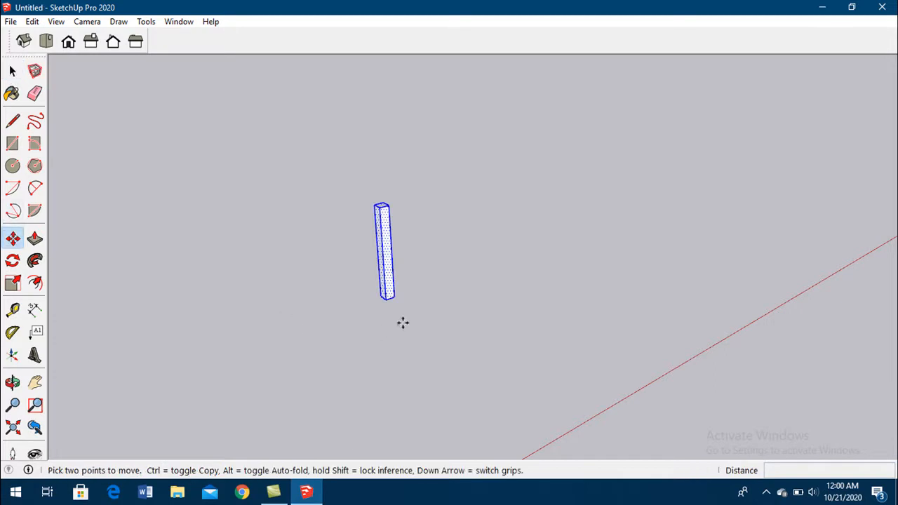
click(388, 300)
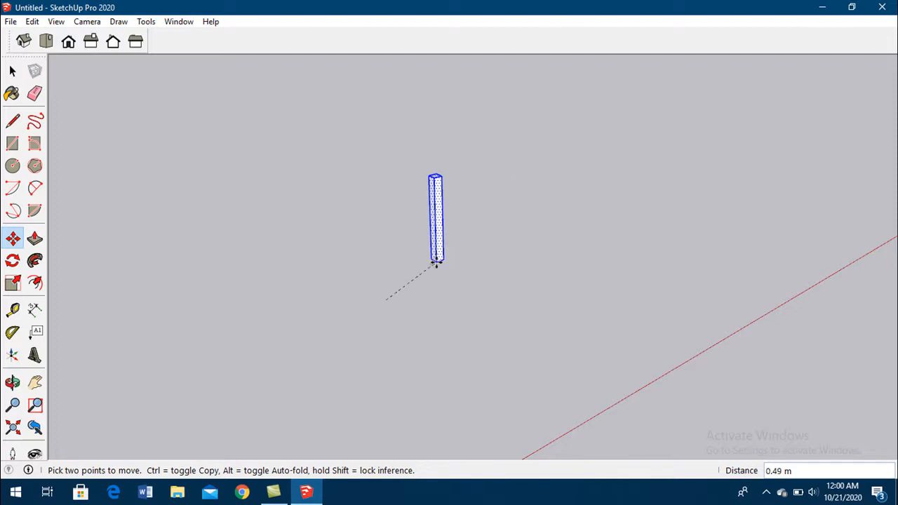
click(507, 254)
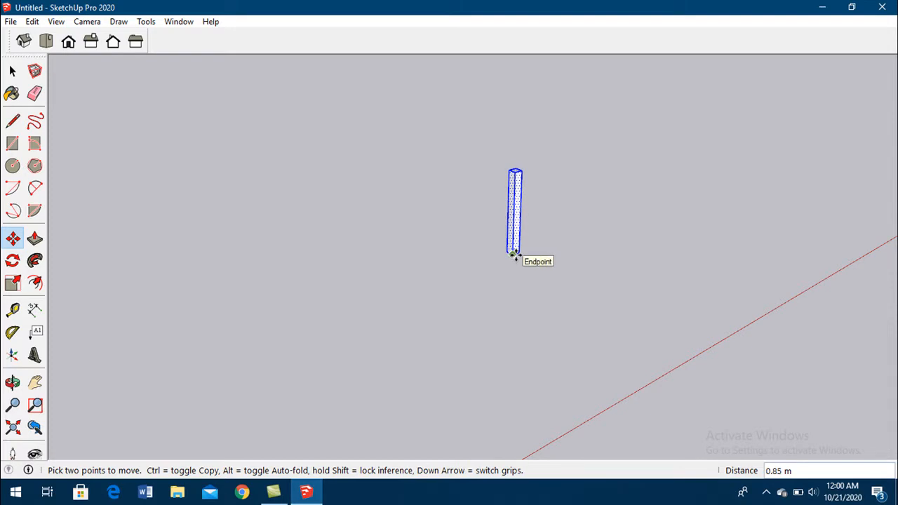
- Copy the column 0.4 m along the red axis from its bottom corner
click(516, 254)
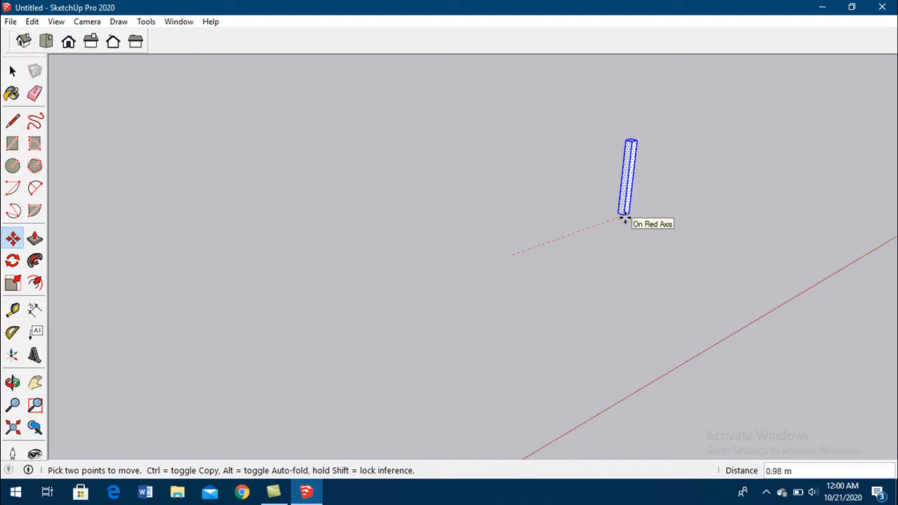
key(ctrl)
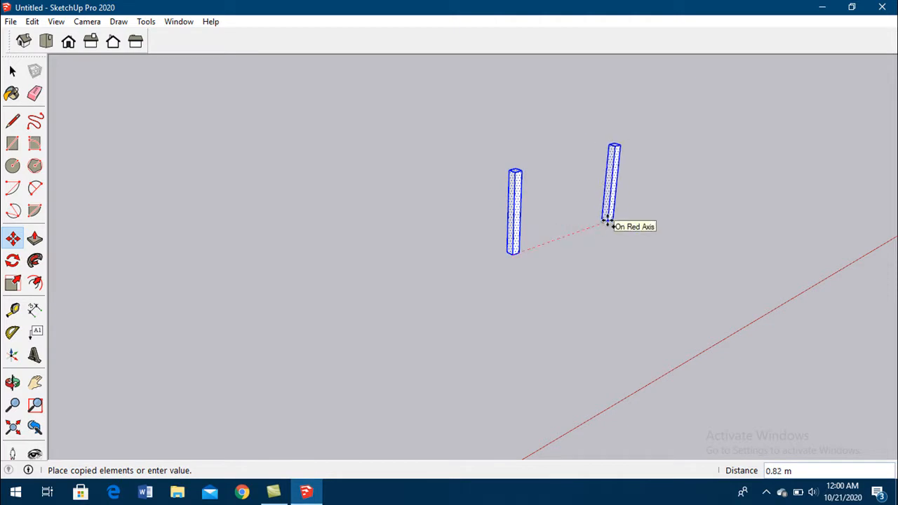
text(.4)
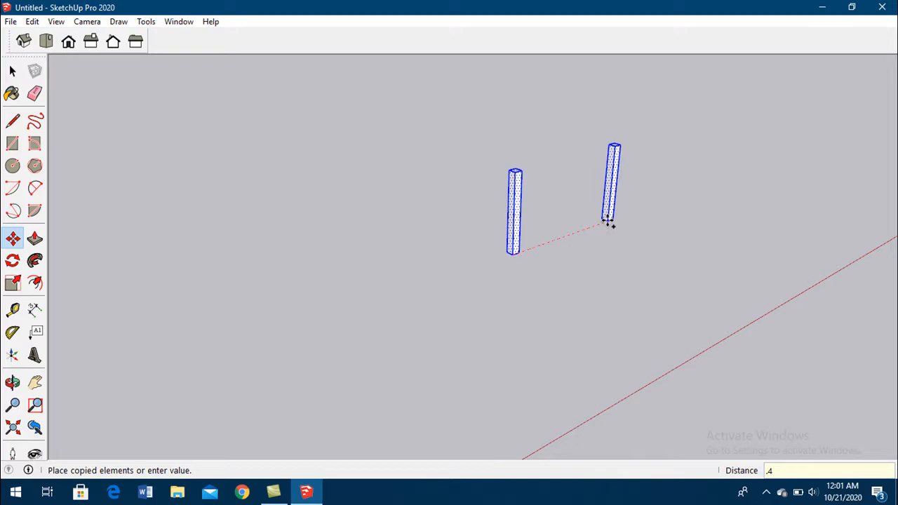
key(Return)
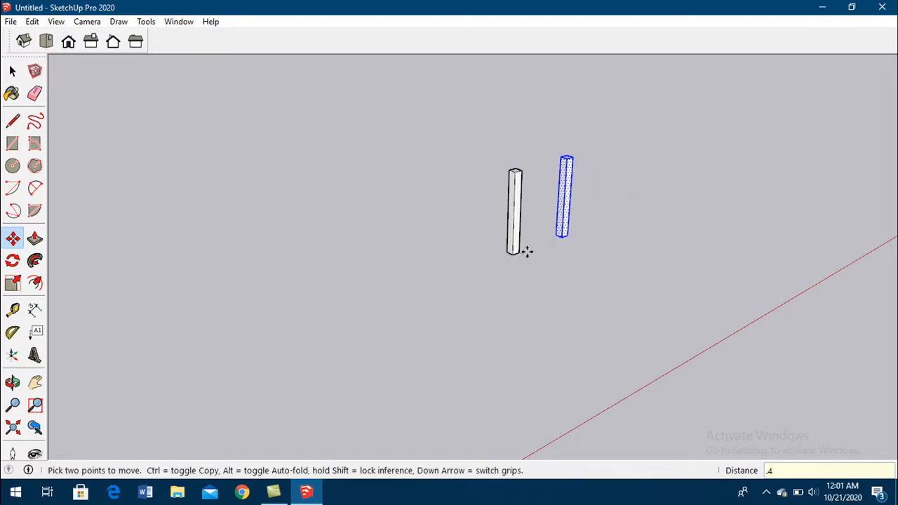
- Copy the second column 0.4 m further along the red axis to make a third one
click(12, 71)
click(615, 240)
middle_drag(567, 236, 595, 233)
scroll(595, 230, up, 1)
scroll(488, 285, down, 2)
middle_drag(581, 291, 562, 178)
drag(509, 139, 580, 320)
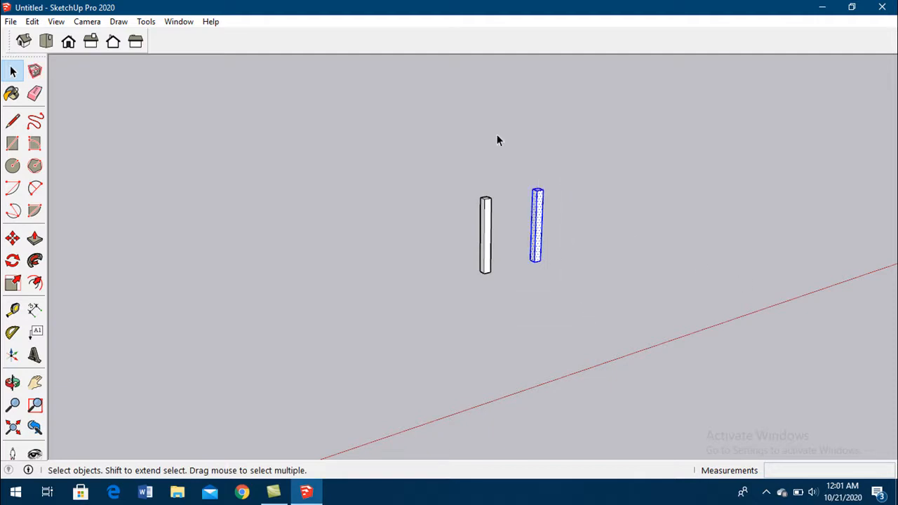
click(13, 239)
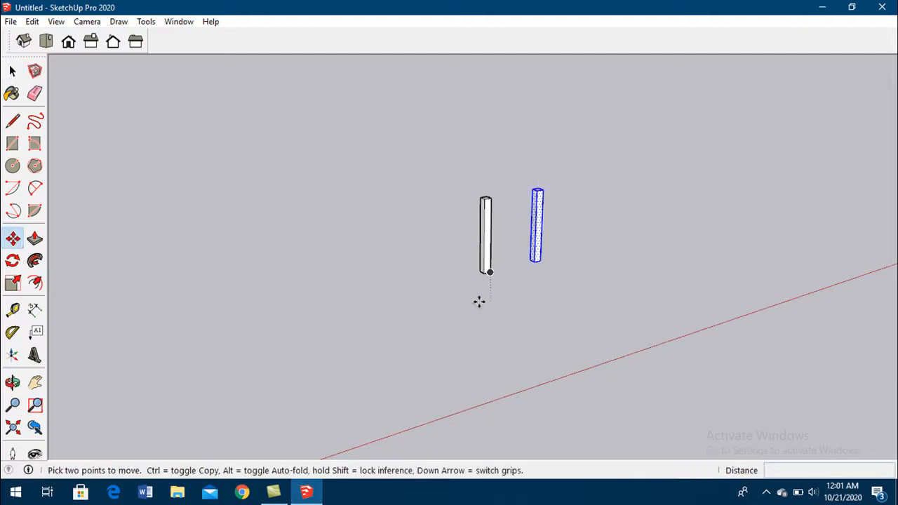
click(534, 260)
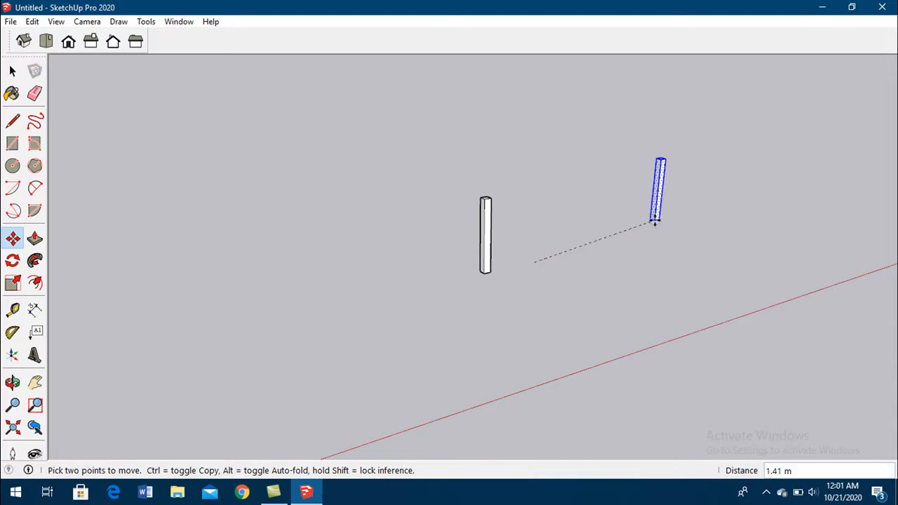
key(ctrl)
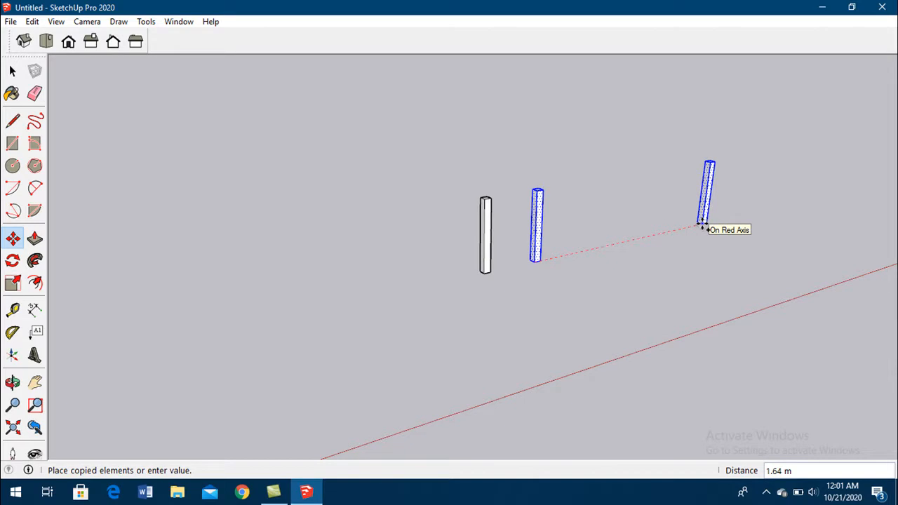
text(.4)
key(Return)
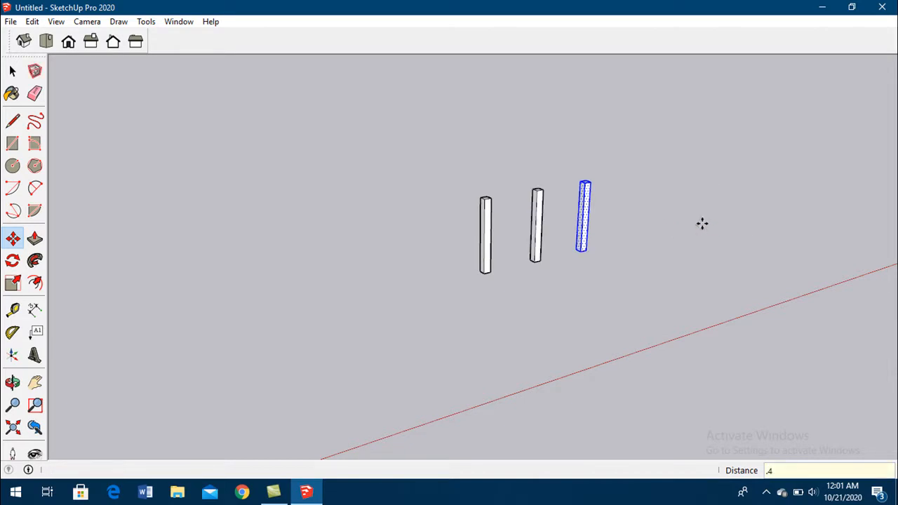
- Try repeating the column copy as an x5 array, and undo the copied columns
text(x5)
key(Return)
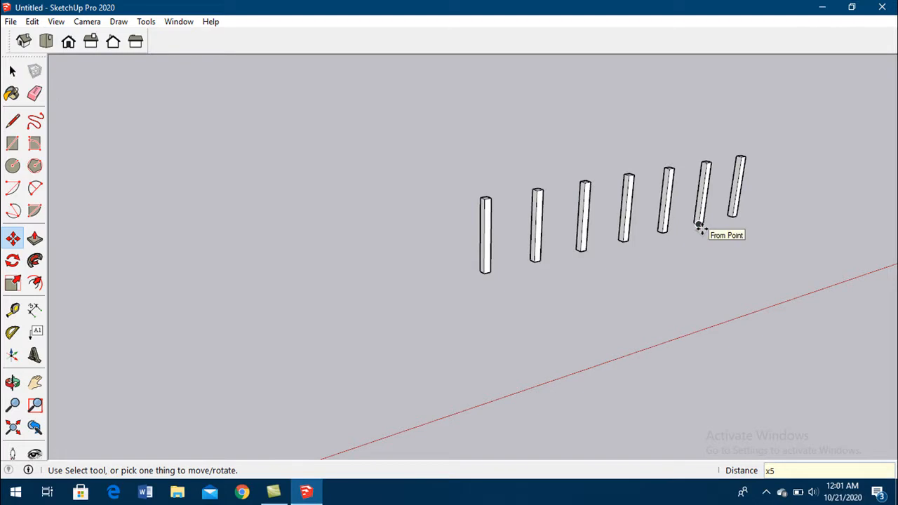
click(700, 226)
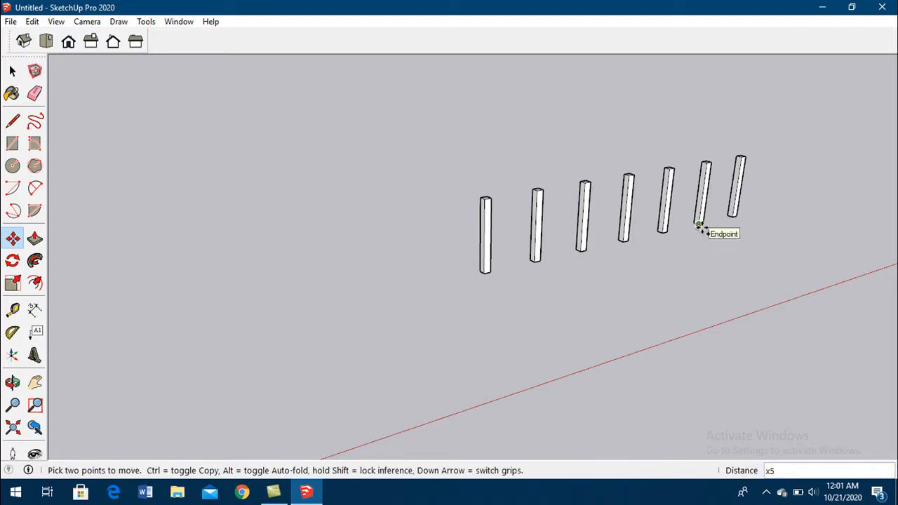
key(ctrl+z)
- Copy the second column 0.4 m along the red axis and repeat the copy as an x5 array
click(12, 71)
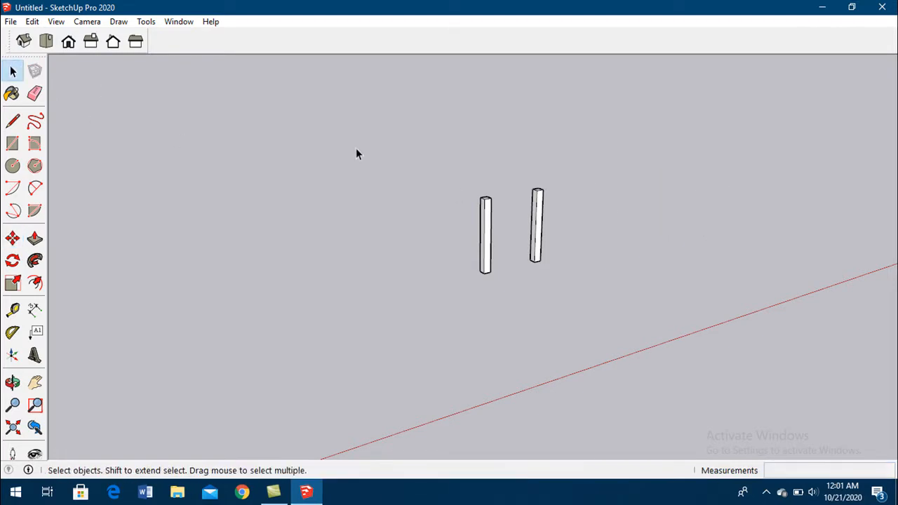
drag(513, 165, 573, 342)
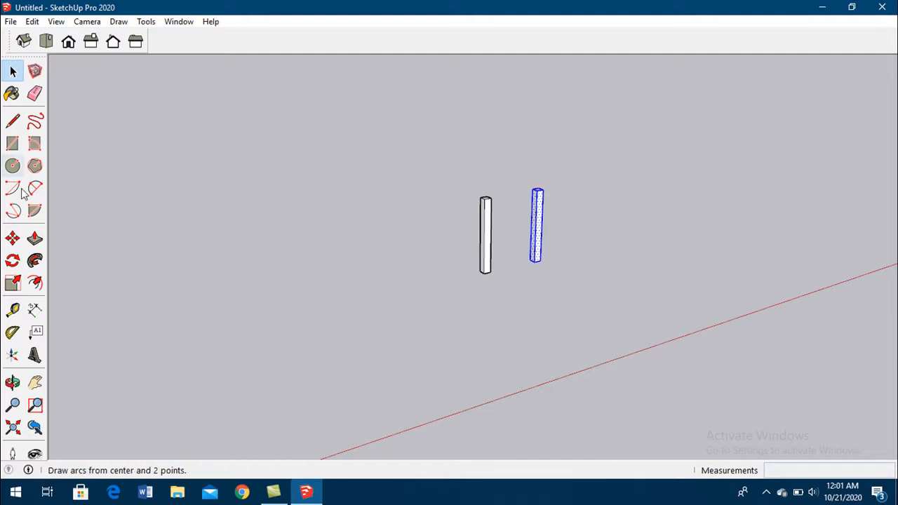
click(12, 239)
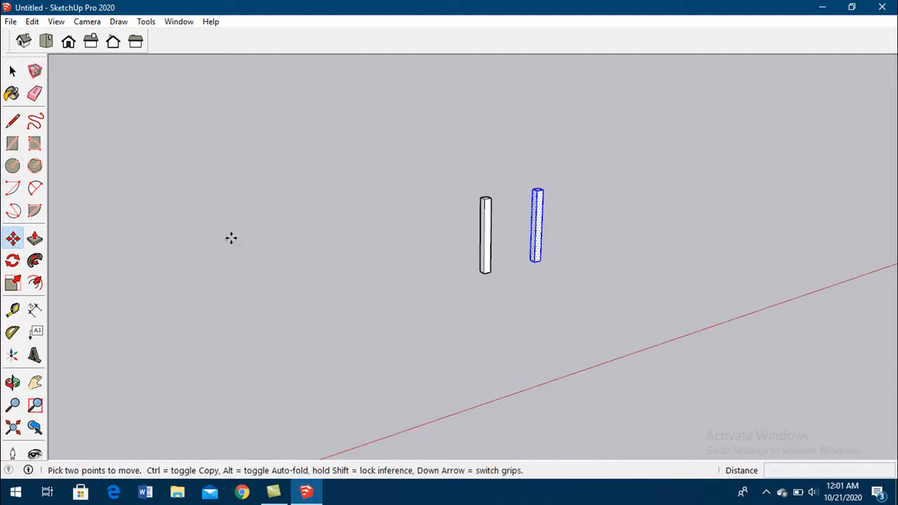
click(534, 262)
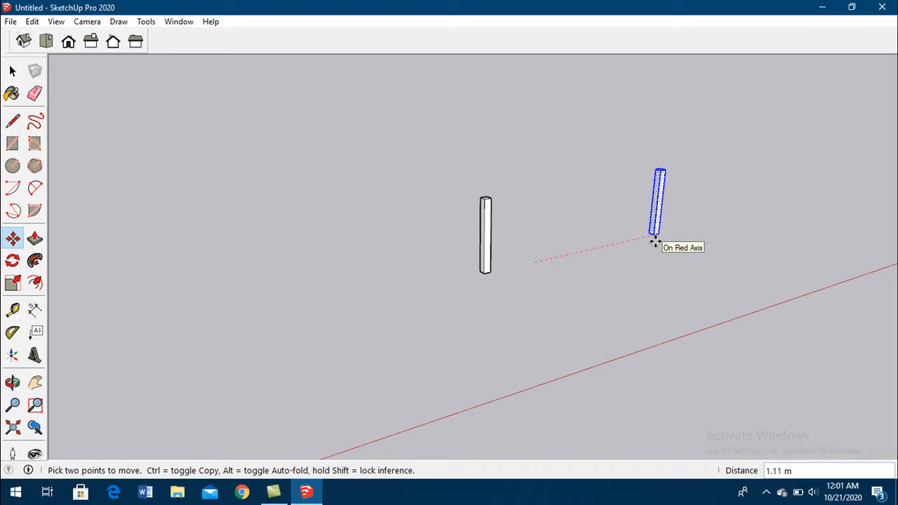
key(ctrl)
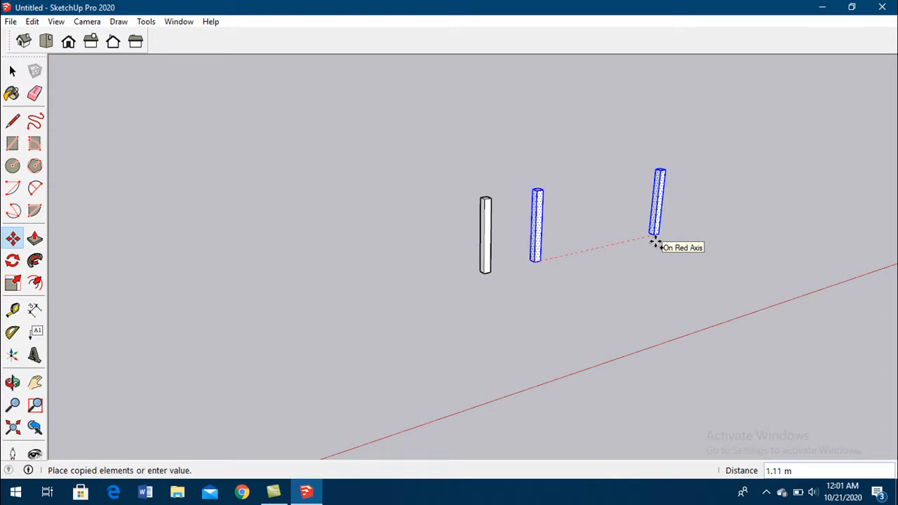
text(.4)
key(Return)
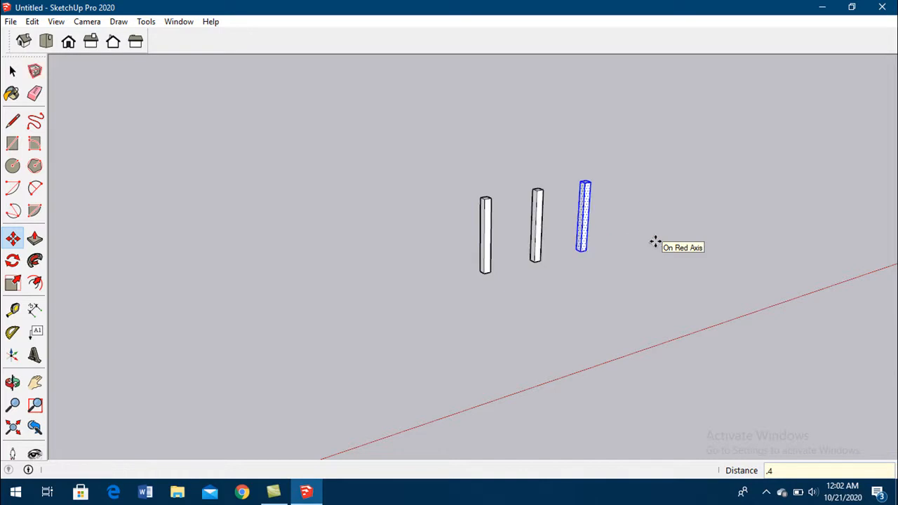
text(x)
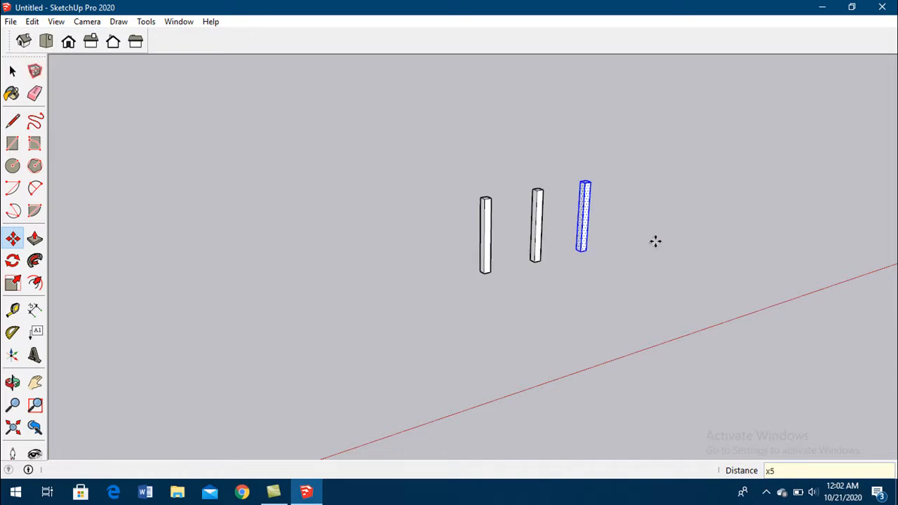
text(5)
key(Return)
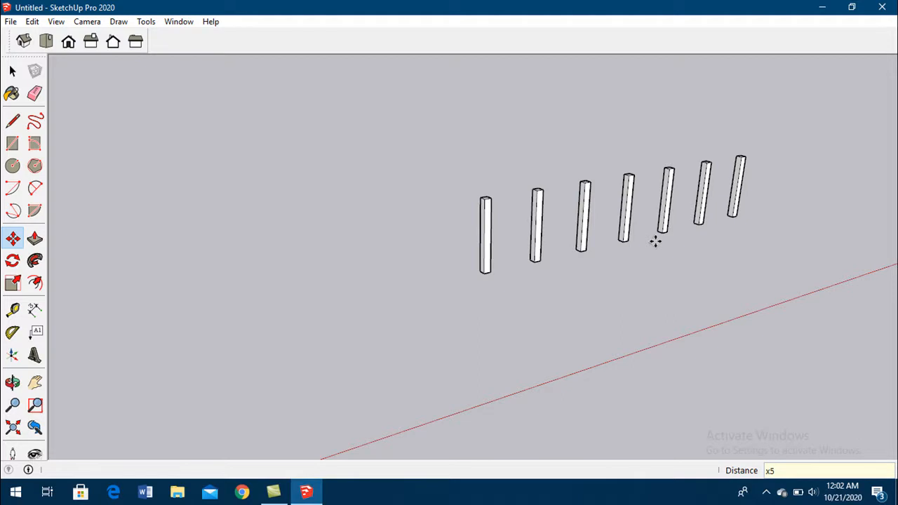
- Copy the entire row of columns 2 m along the green axis and divide that distance into four equal spacings with /4
mouse_move(551, 270)
middle_down()
mouse_move(557, 316)
mouse_move(616, 320)
middle_up()
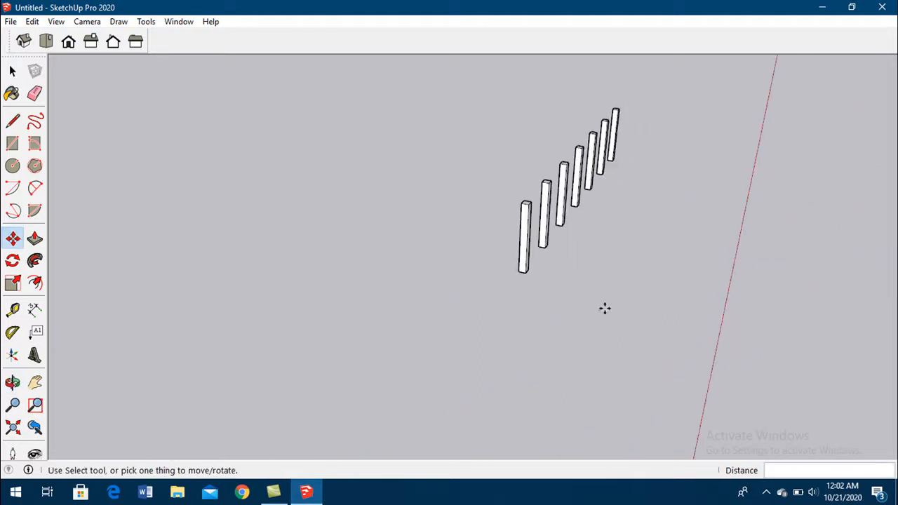
click(12, 71)
drag(454, 61, 727, 318)
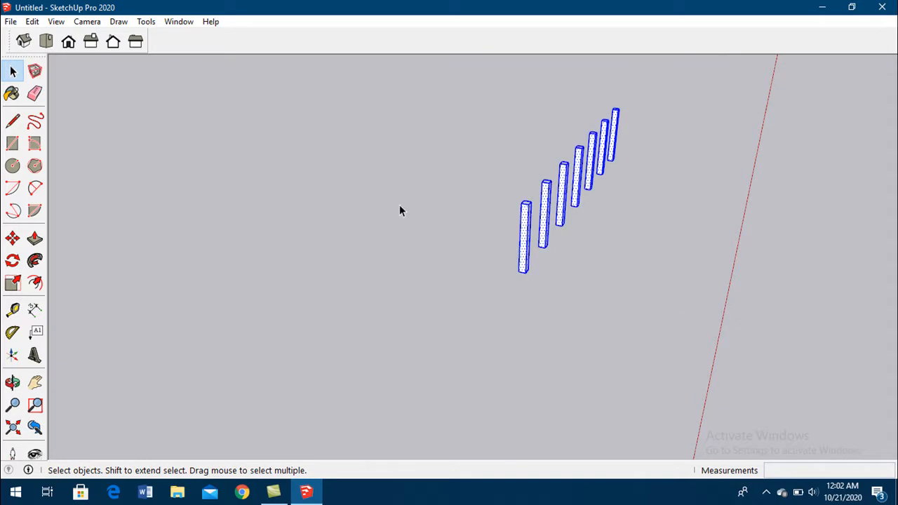
click(12, 239)
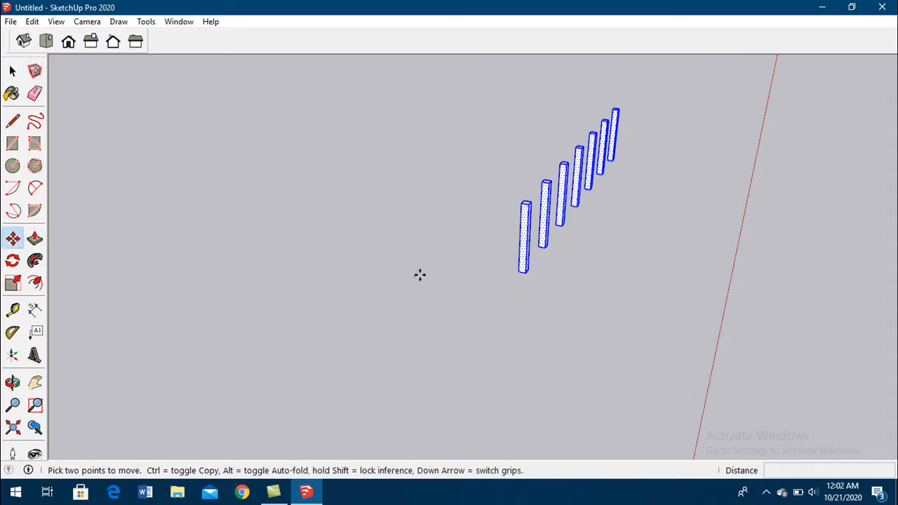
click(528, 270)
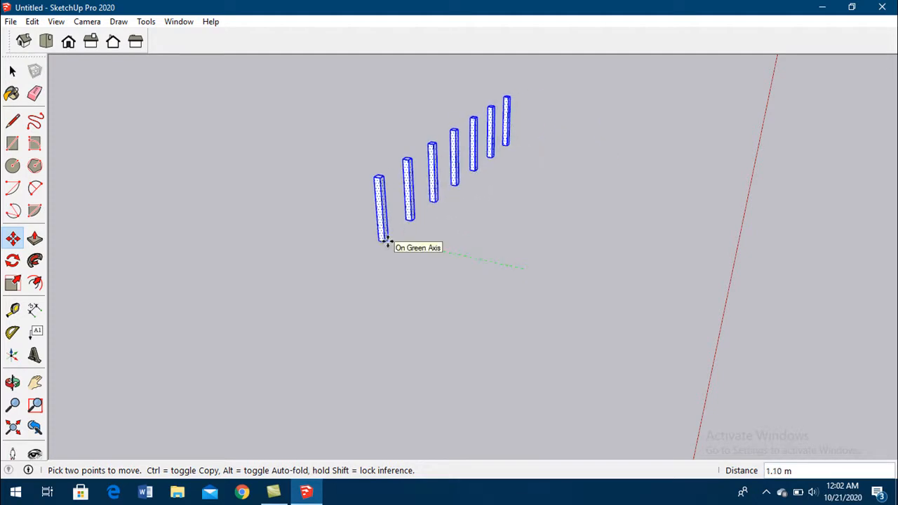
key(ctrl)
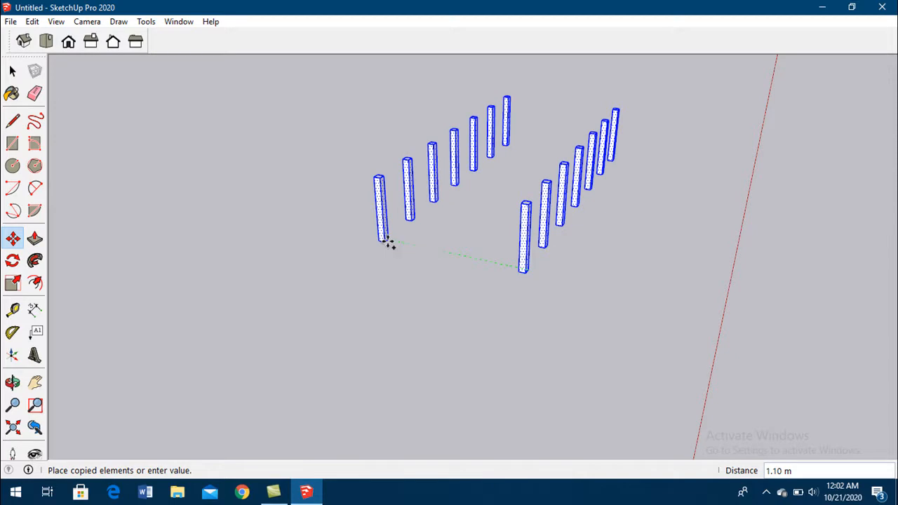
text(2)
key(Return)
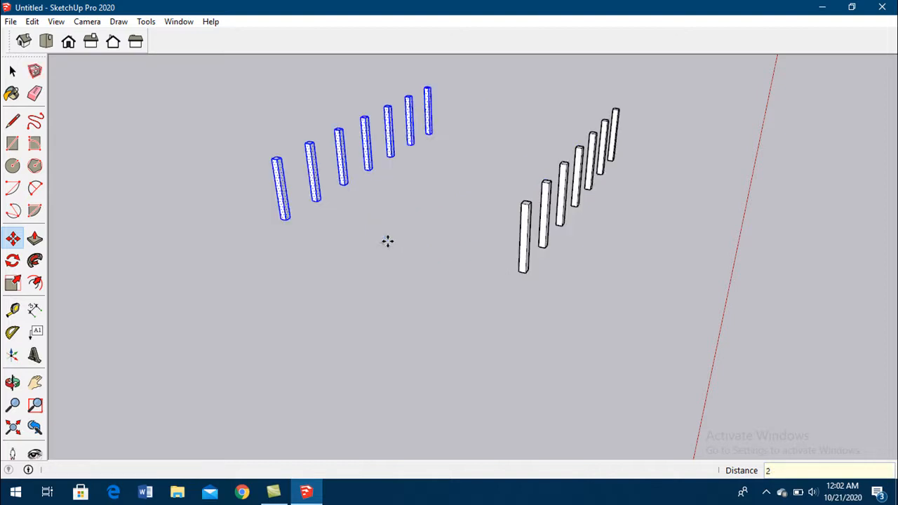
text(/4)
key(Return)
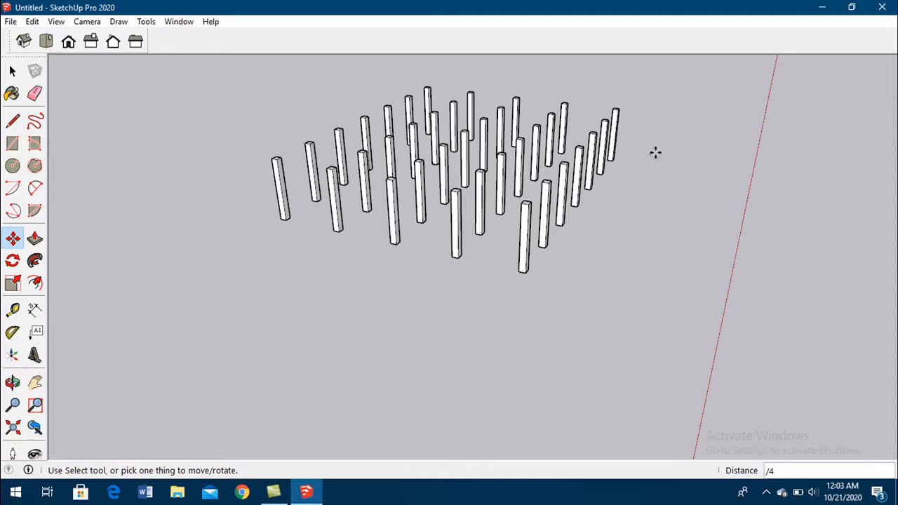
- Inspect the column grid from several angles, and undo the arrays back to the first two columns
middle_drag(636, 166, 452, 202)
key(m)
middle_drag(401, 167, 309, 231)
click(12, 71)
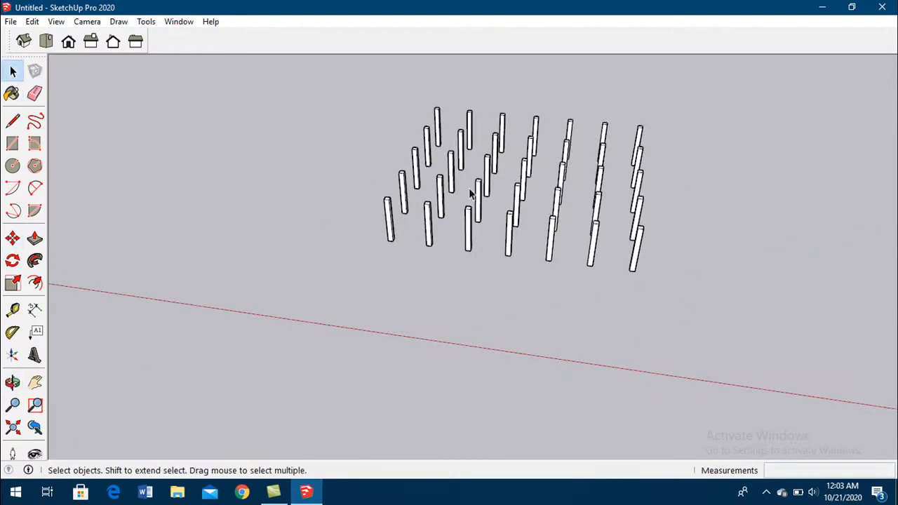
middle_drag(429, 95, 393, 120)
mouse_move(398, 94)
mouse_down()
mouse_move(429, 144)
mouse_move(644, 307)
mouse_move(397, 99)
mouse_up()
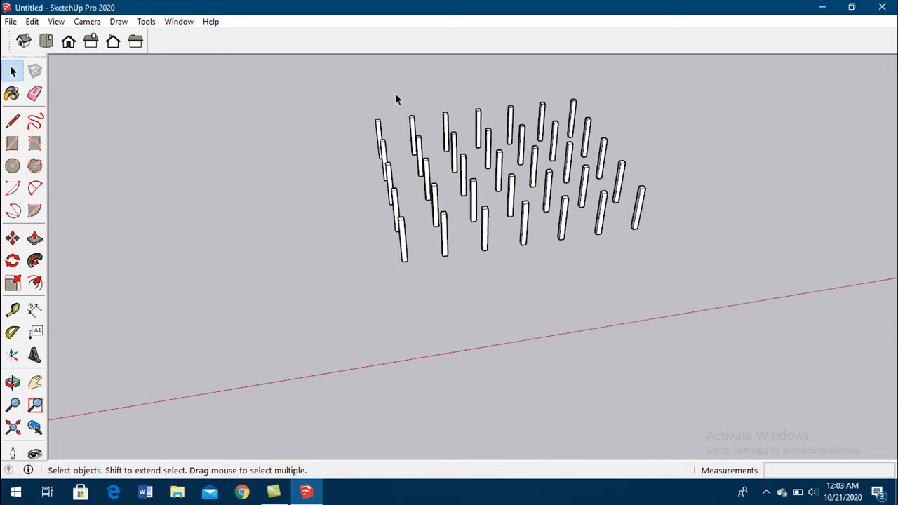
key(ctrl+z)
key(ctrl+z)
key(ctrl+z)
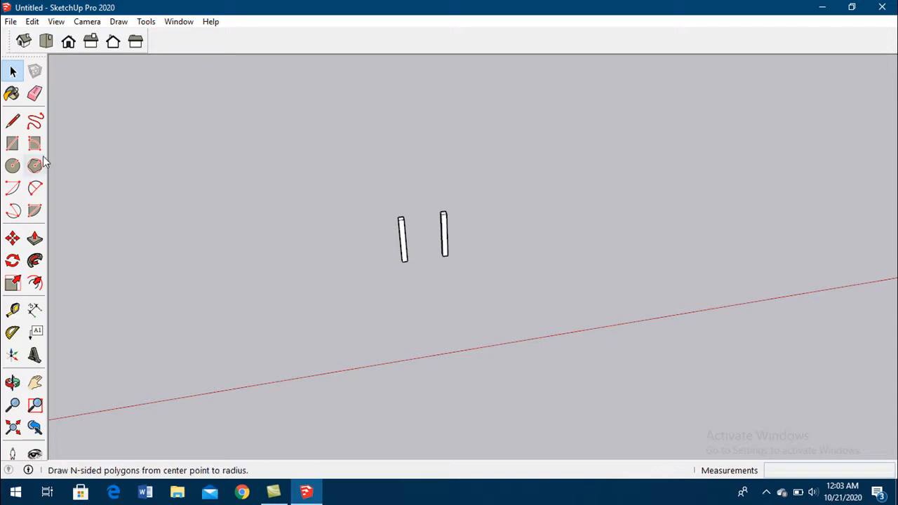
- Draw a rectangle beside the two columns and extrude it with Push/Pull into a box about 0.64 m high
click(13, 143)
click(237, 245)
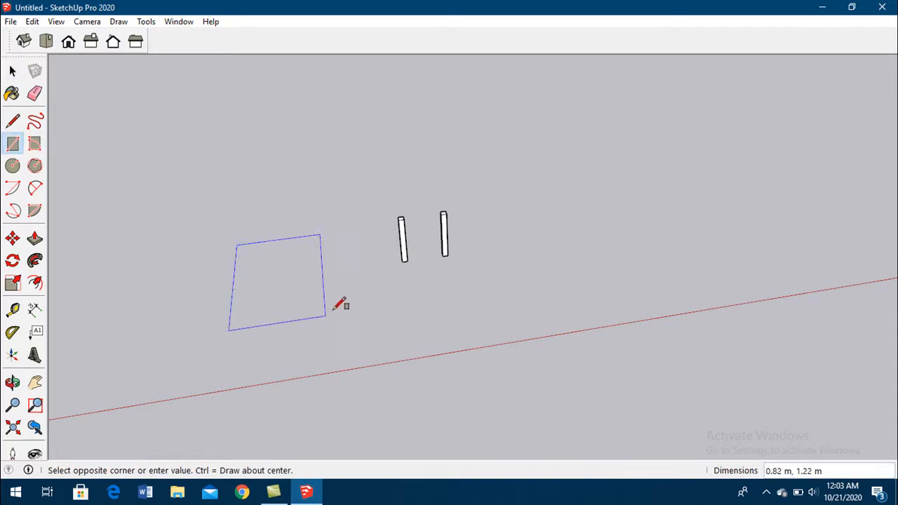
click(347, 298)
click(35, 239)
click(307, 297)
click(279, 244)
middle_drag(317, 292, 387, 232)
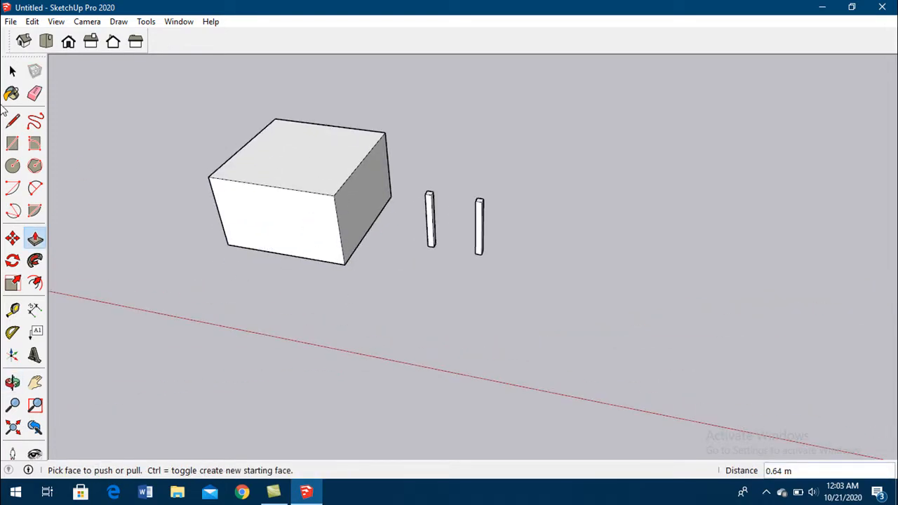
click(12, 71)
mouse_move(391, 285)
middle_down()
mouse_move(535, 276)
mouse_move(377, 278)
middle_up()
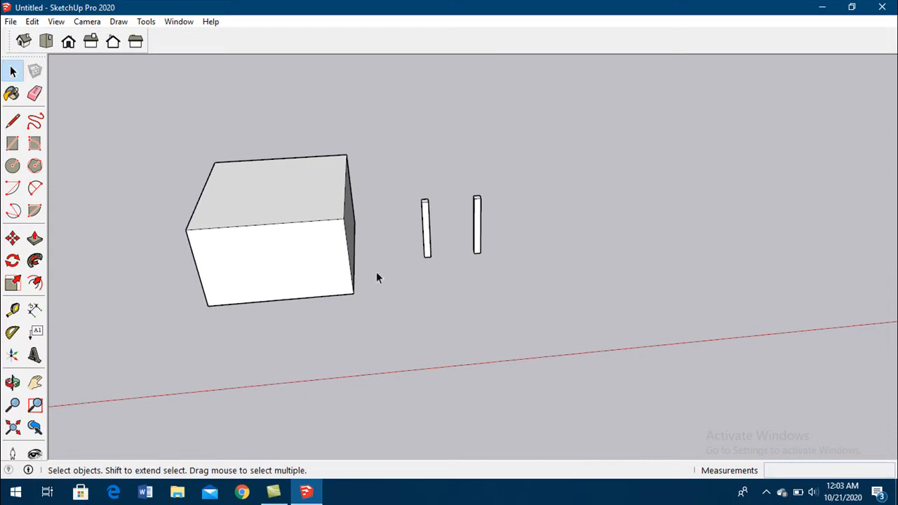
- Move the ungrouped column nearest the box onto the box's lower front-left corner
drag(397, 172, 467, 288)
drag(403, 184, 455, 273)
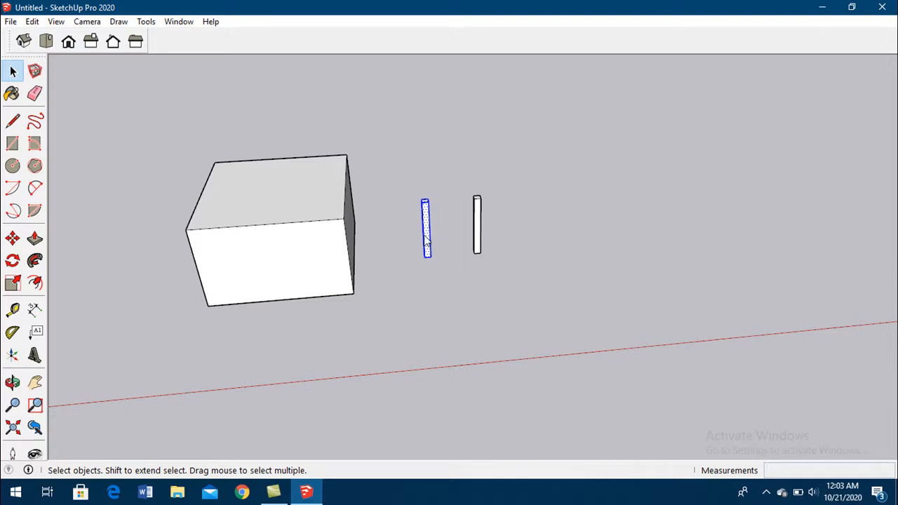
right_click(425, 236)
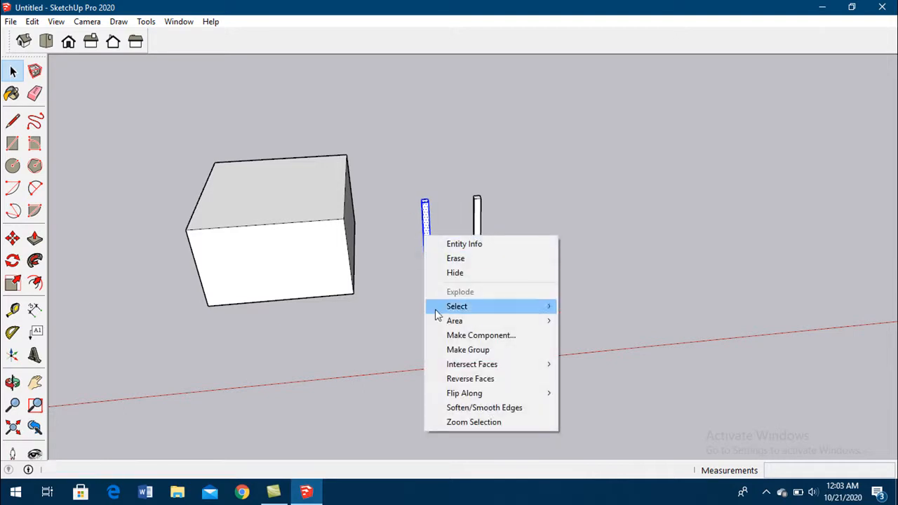
click(657, 279)
drag(401, 181, 452, 278)
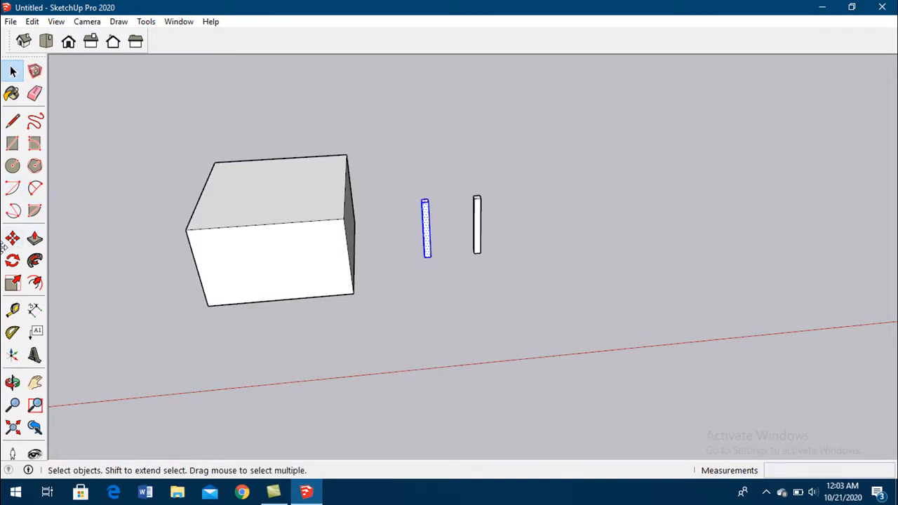
click(12, 239)
click(425, 258)
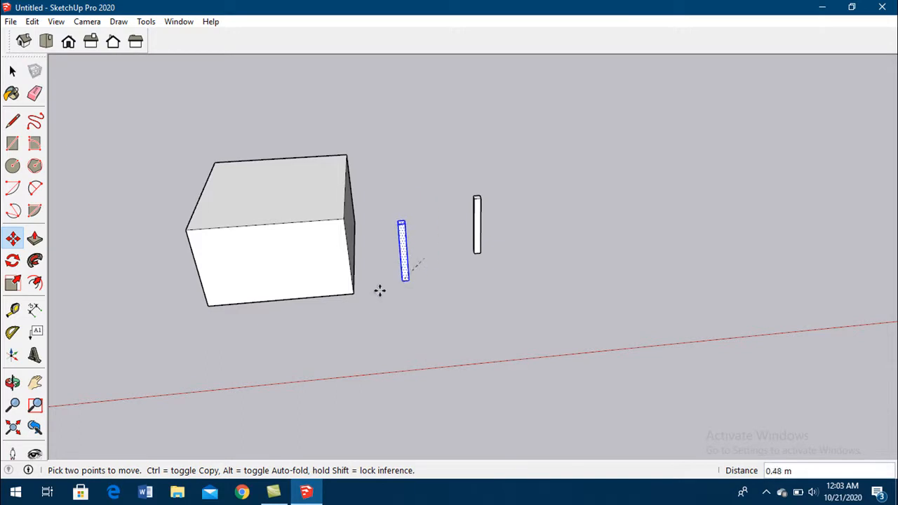
click(209, 303)
- Make the remaining column a group and move it onto the box's lower front-right corner
click(12, 71)
drag(452, 158, 496, 265)
right_click(479, 240)
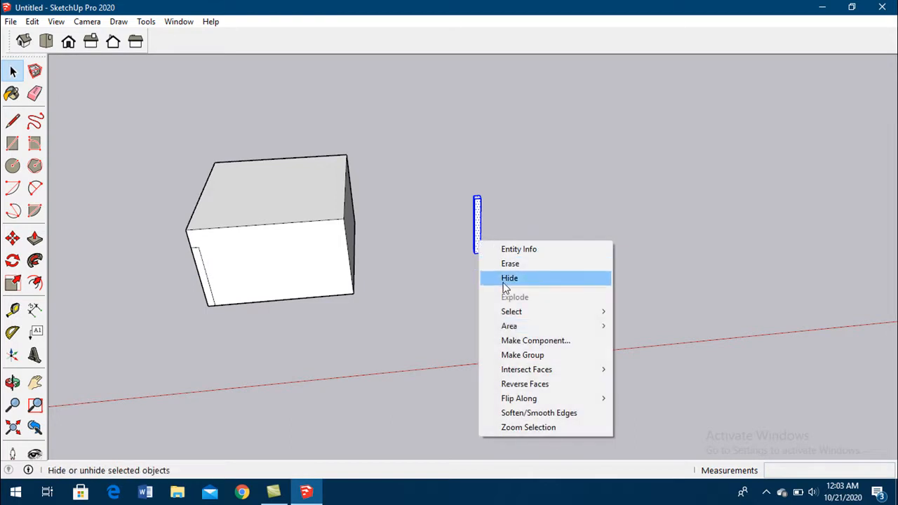
click(525, 355)
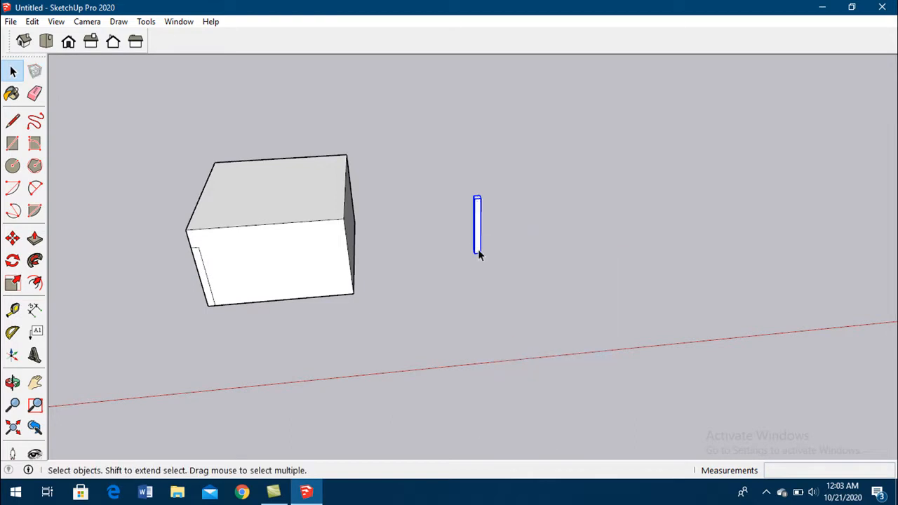
click(13, 239)
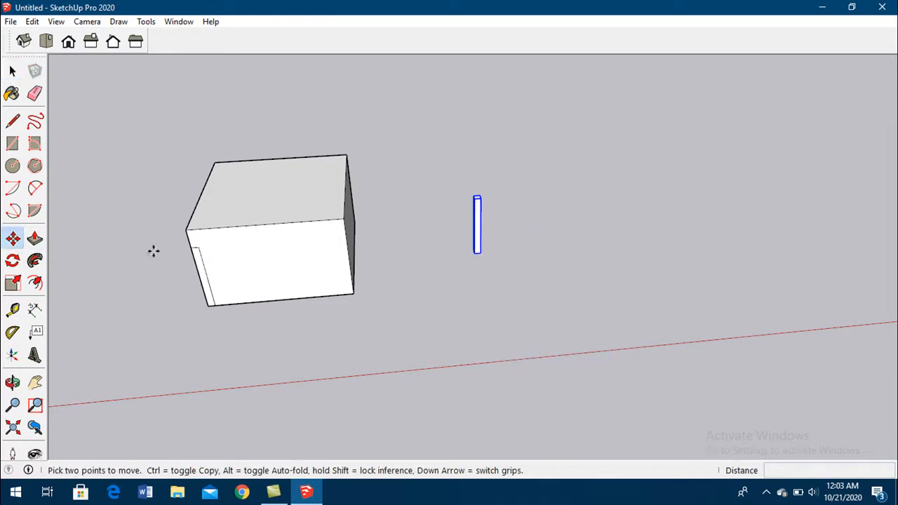
click(477, 254)
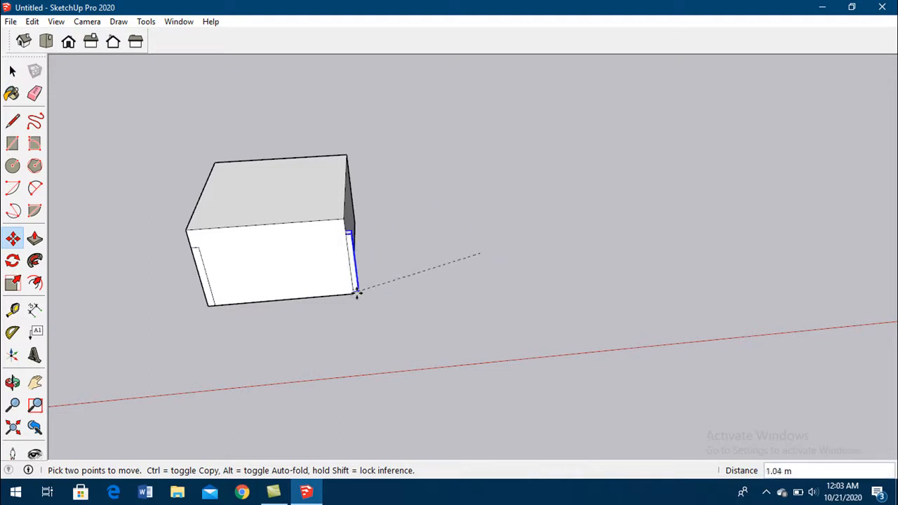
click(351, 295)
click(12, 71)
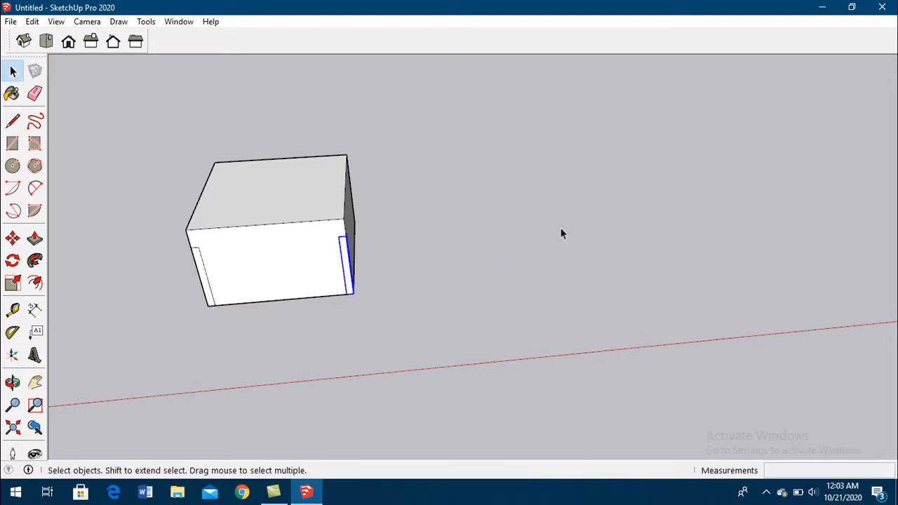
- Move the grouped column about 0.35 m along the box's front bottom edge, towards the ungrouped column
click(348, 260)
click(346, 265)
click(13, 238)
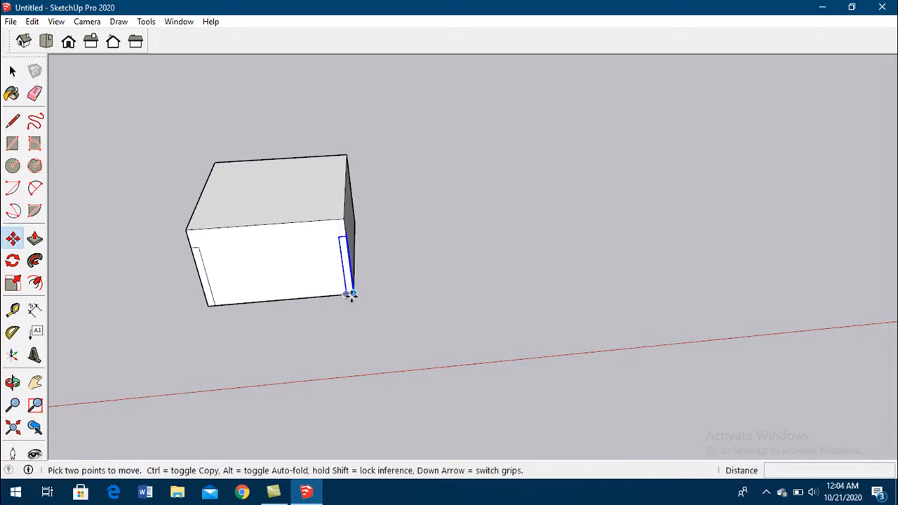
click(346, 296)
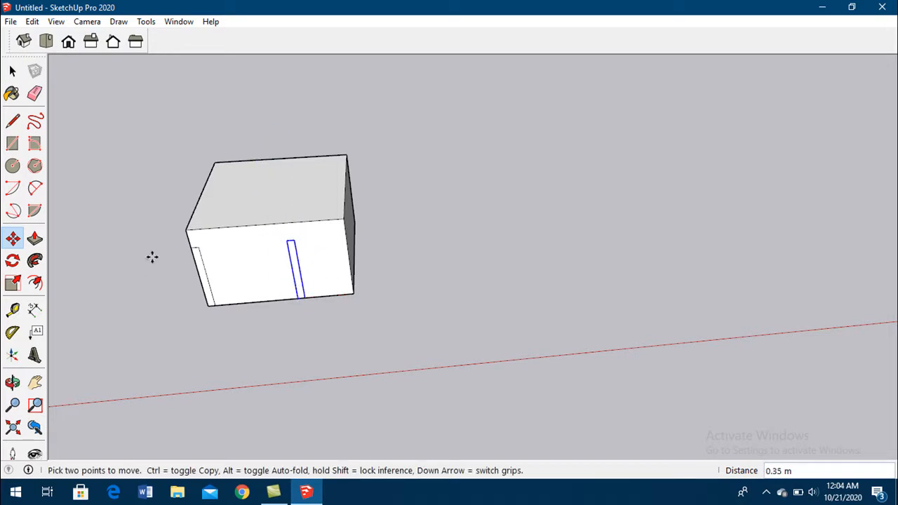
click(13, 71)
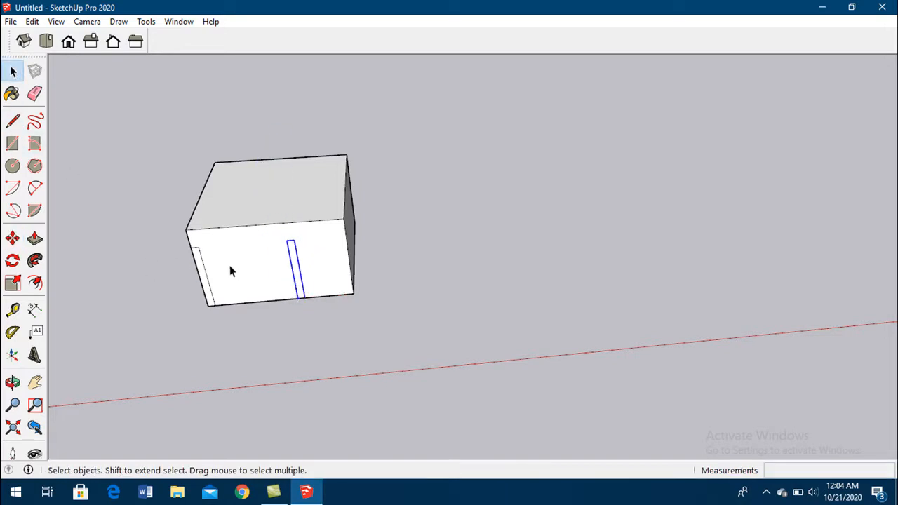
- Try to move the ungrouped column's face away from the box's lower front-left corner
click(207, 262)
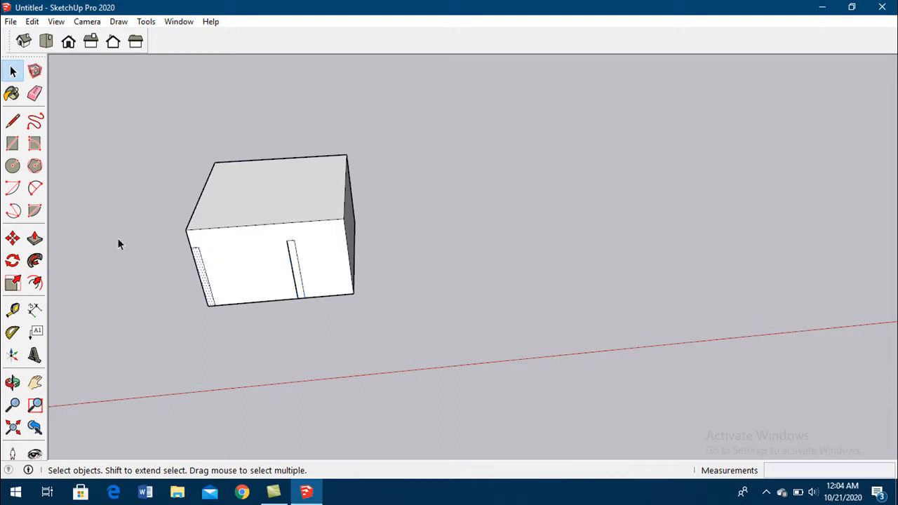
click(13, 239)
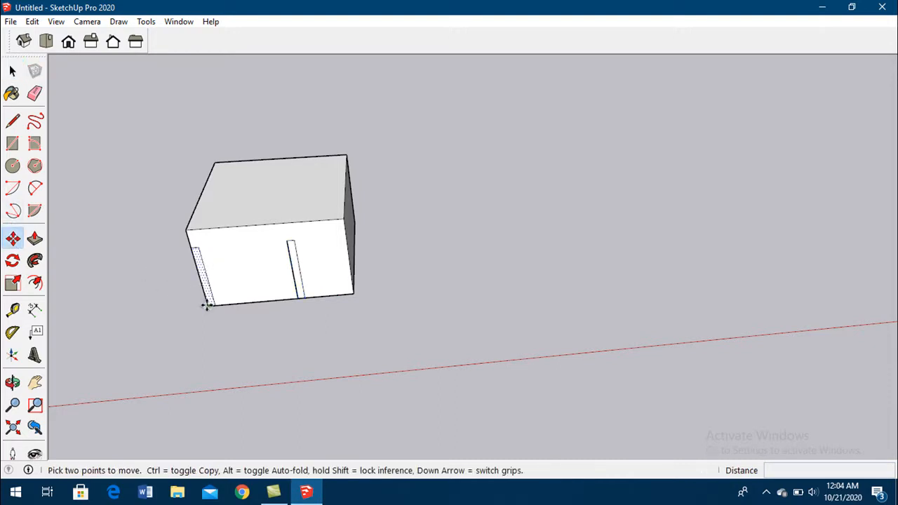
click(207, 305)
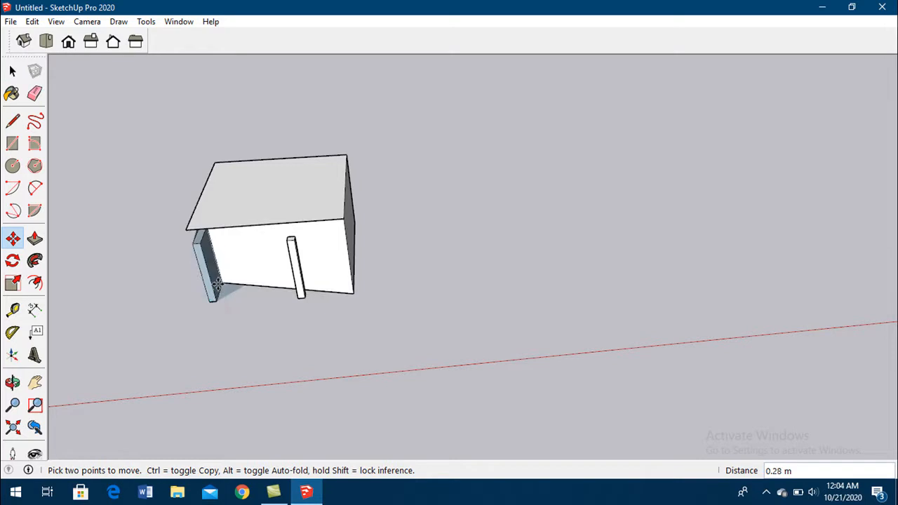
click(211, 303)
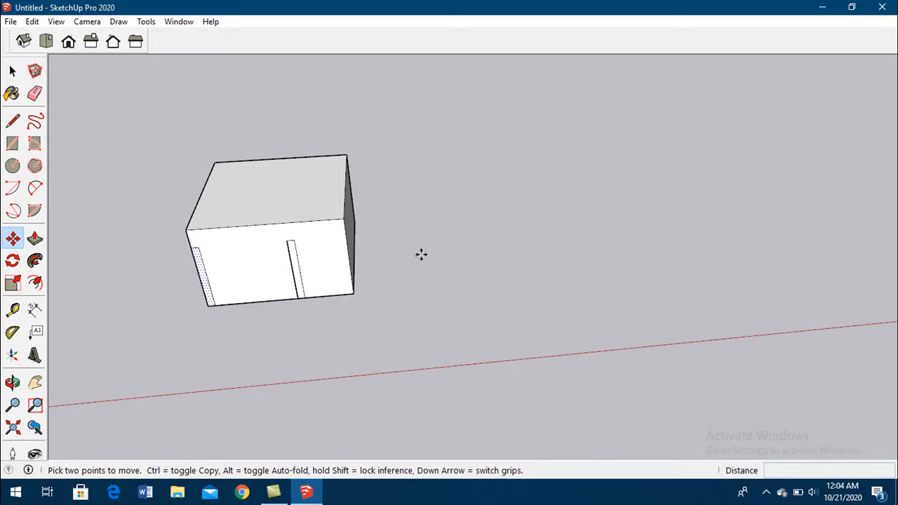
- Undo the column moves and grouping, and delete the box beside the two columns
key(ctrl+z)
key(ctrl+z)
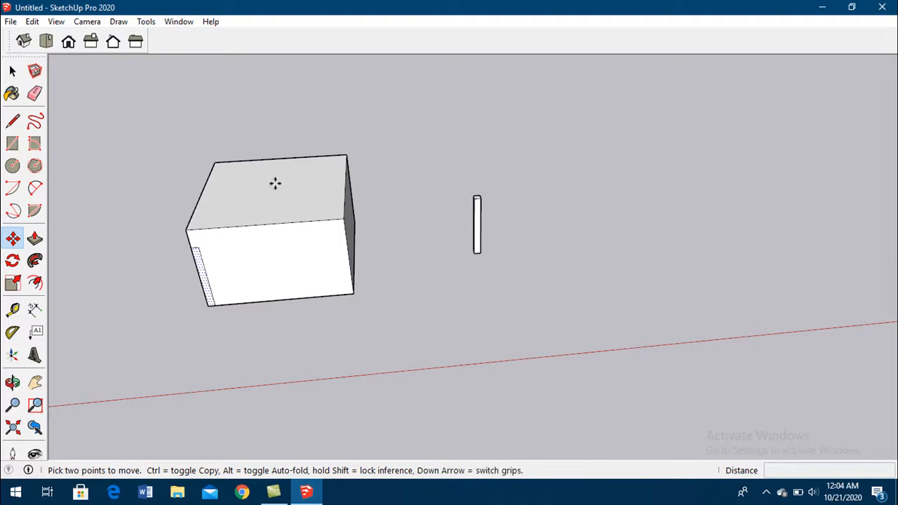
key(ctrl+z)
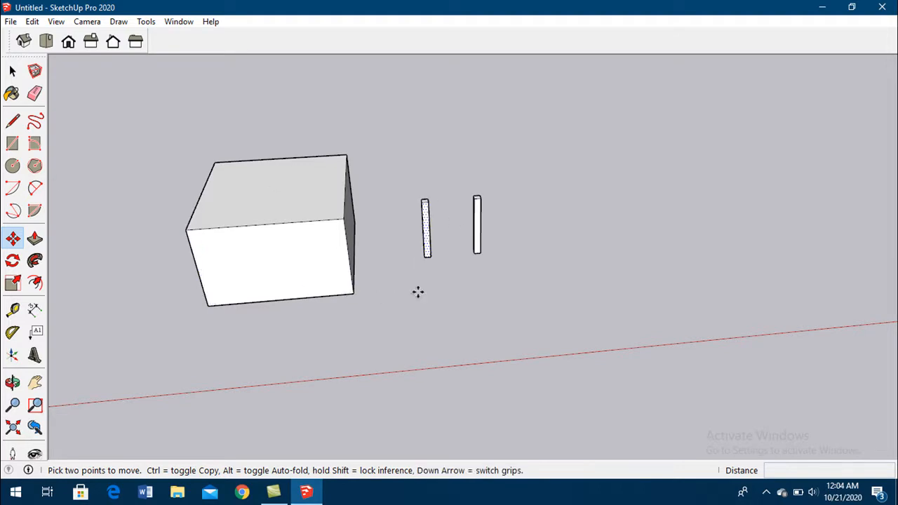
key(Escape)
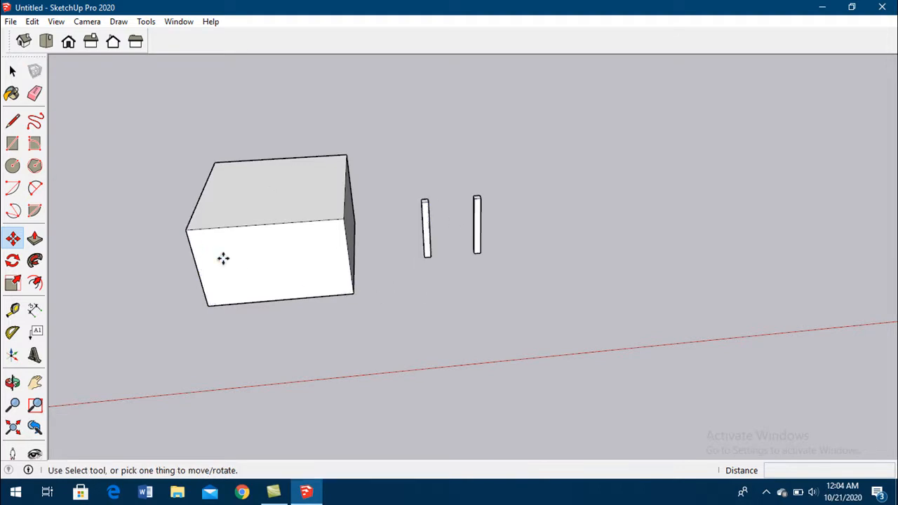
click(13, 72)
drag(390, 340, 94, 122)
key(Delete)
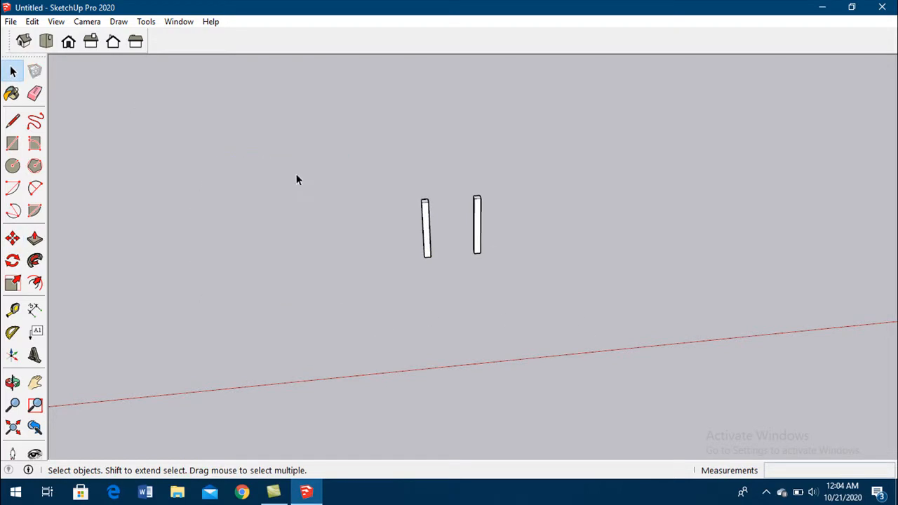
click(426, 233)
click(482, 224)
click(477, 221)
scroll(478, 218, up, 2)
scroll(477, 223, up, 1)
drag(433, 104, 545, 348)
click(596, 290)
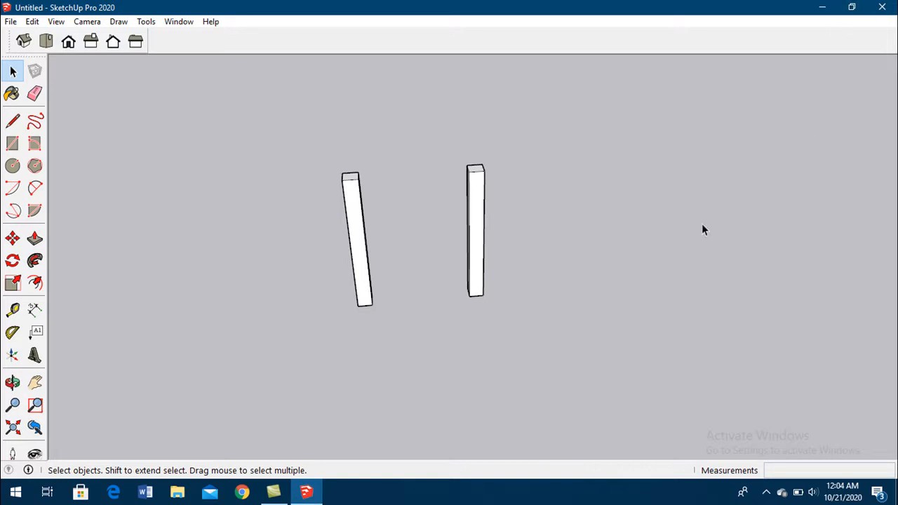
- Select the entire left column and make it a group
scroll(114, 354, down, 3)
drag(231, 205, 318, 366)
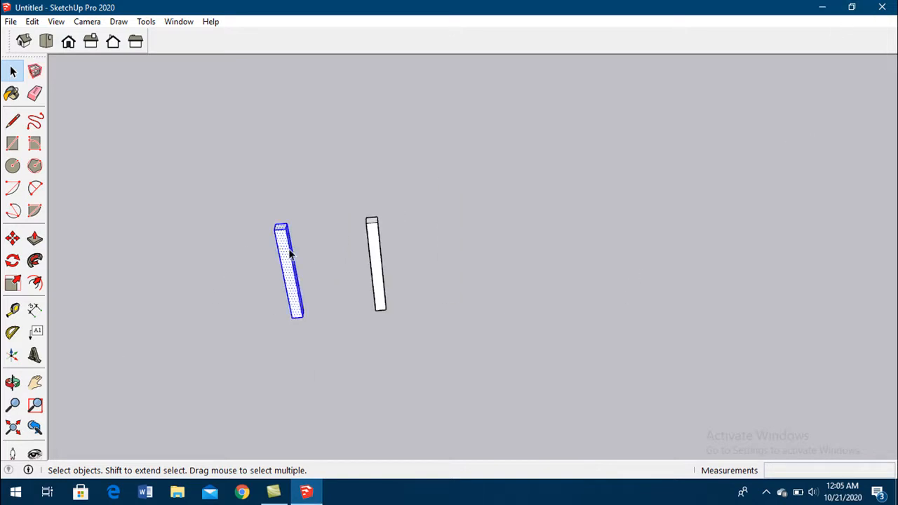
right_click(289, 247)
click(333, 364)
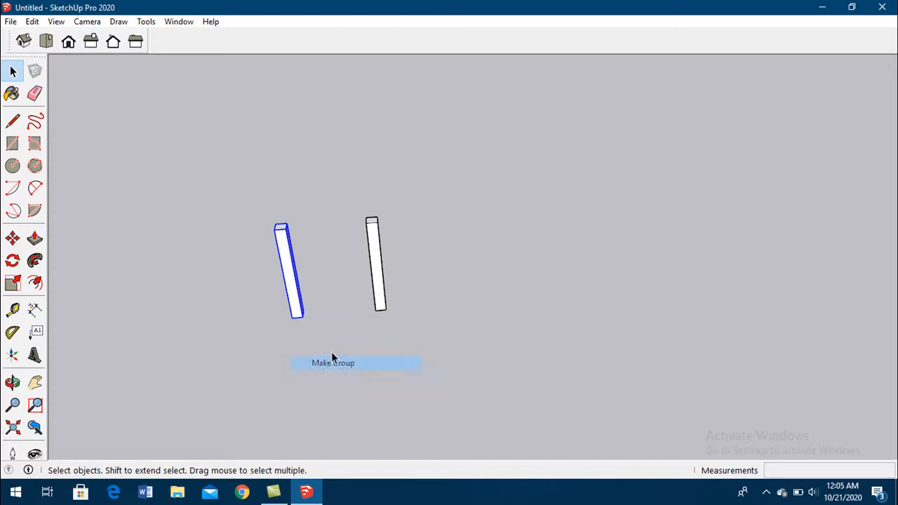
- Select the entire right column and make it a component with the default settings
click(344, 172)
drag(344, 172, 432, 365)
right_click(379, 268)
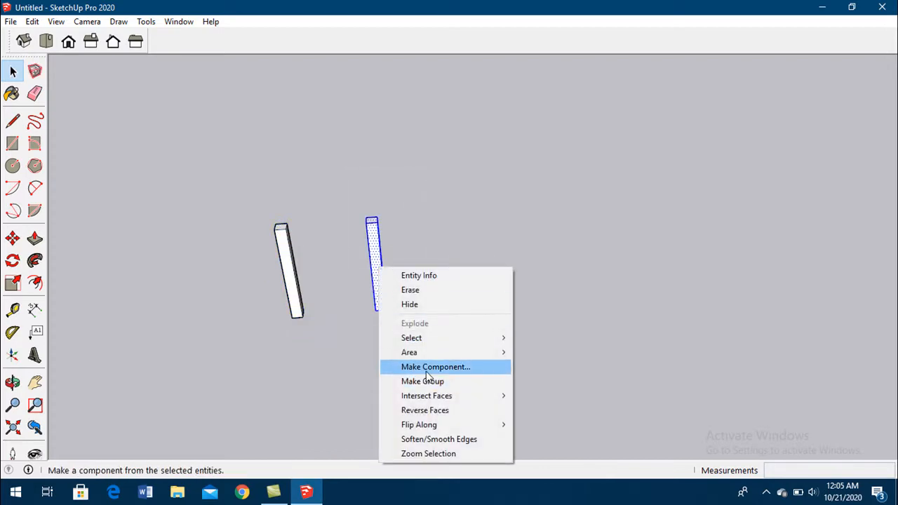
click(426, 369)
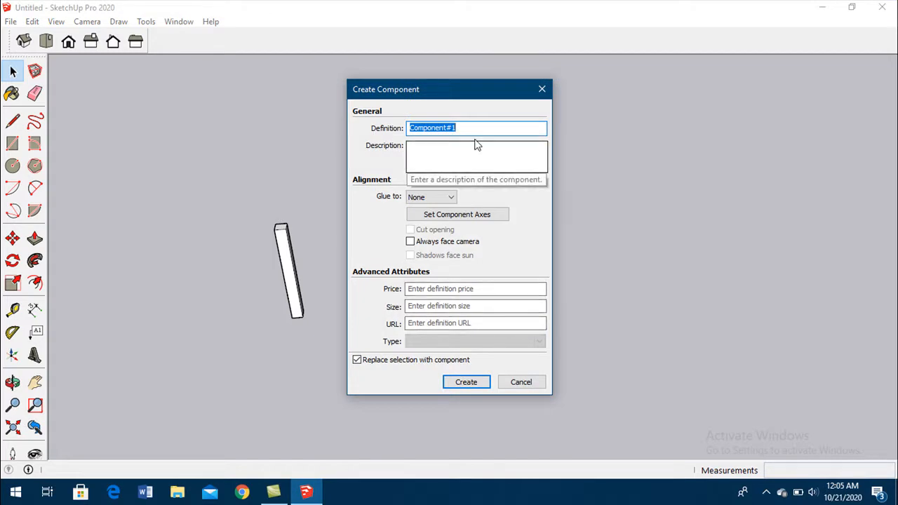
click(468, 385)
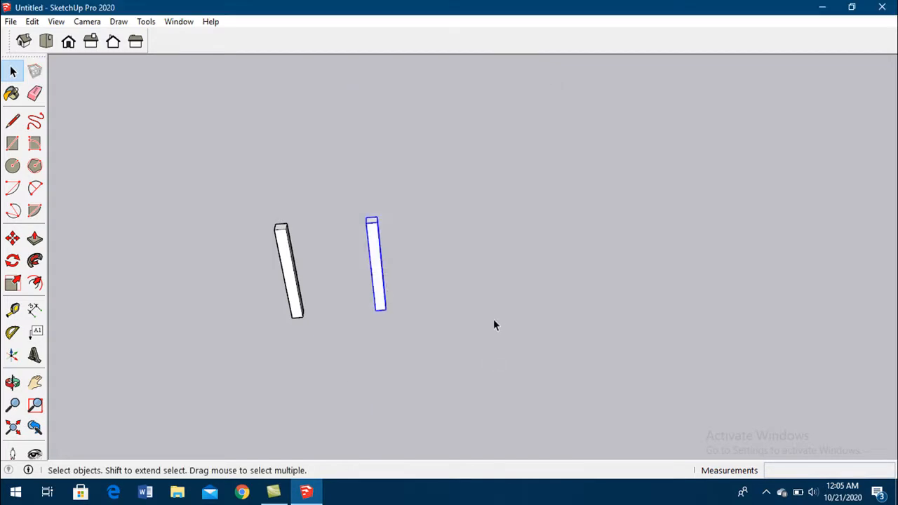
click(487, 313)
- Copy the grouped column and the component column together 0.4 m along the green axis
click(298, 283)
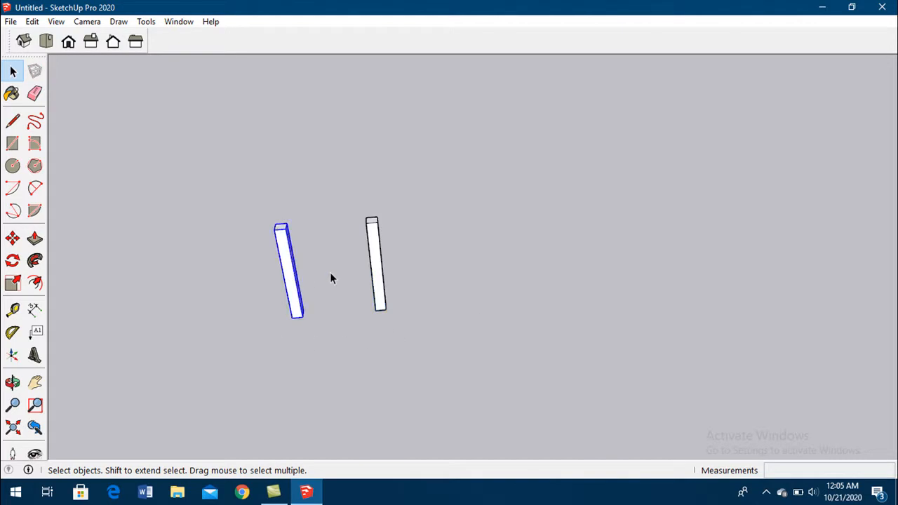
click(381, 278)
drag(221, 181, 421, 328)
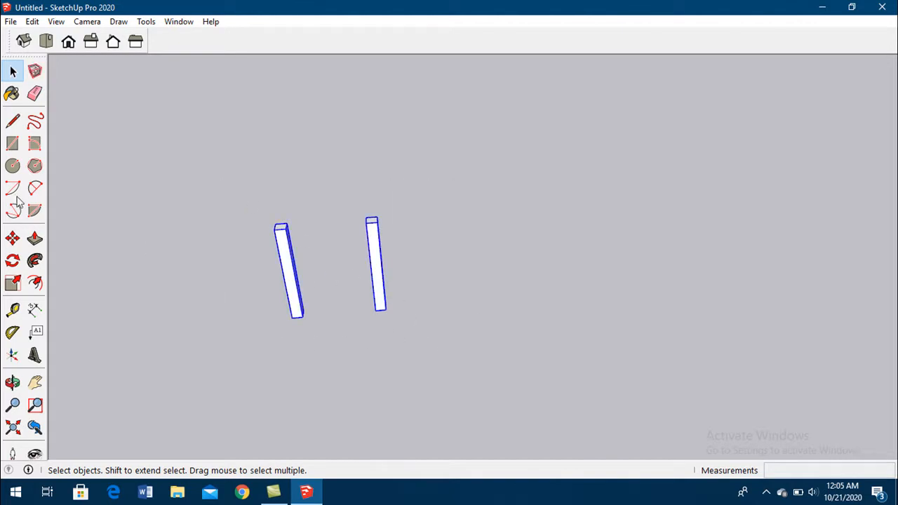
click(12, 239)
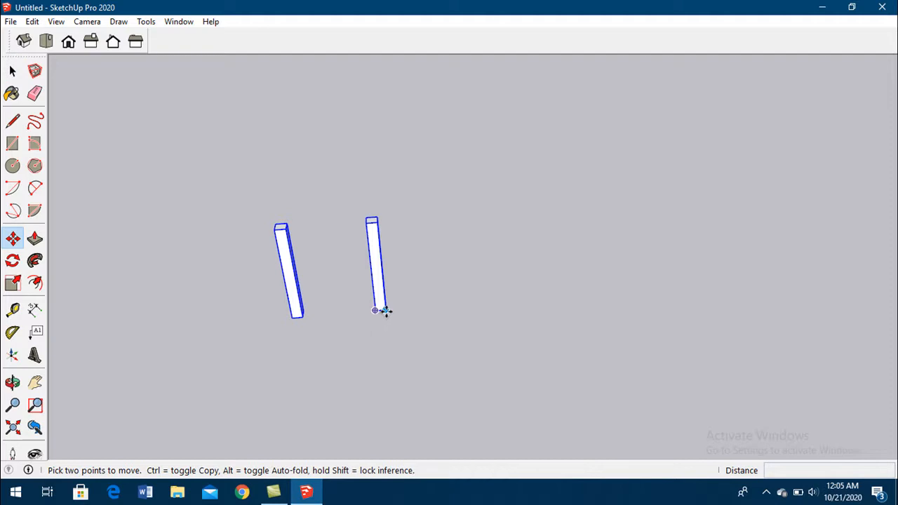
click(380, 311)
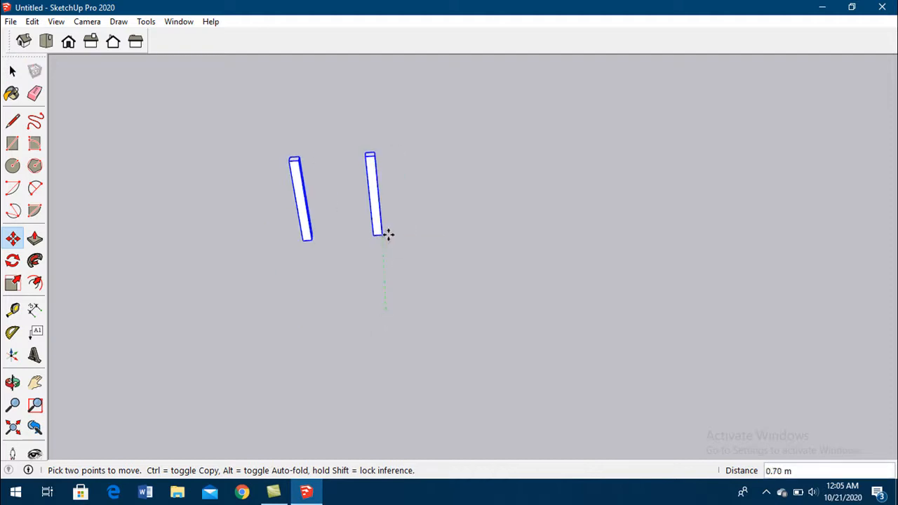
key(ctrl)
text(.)
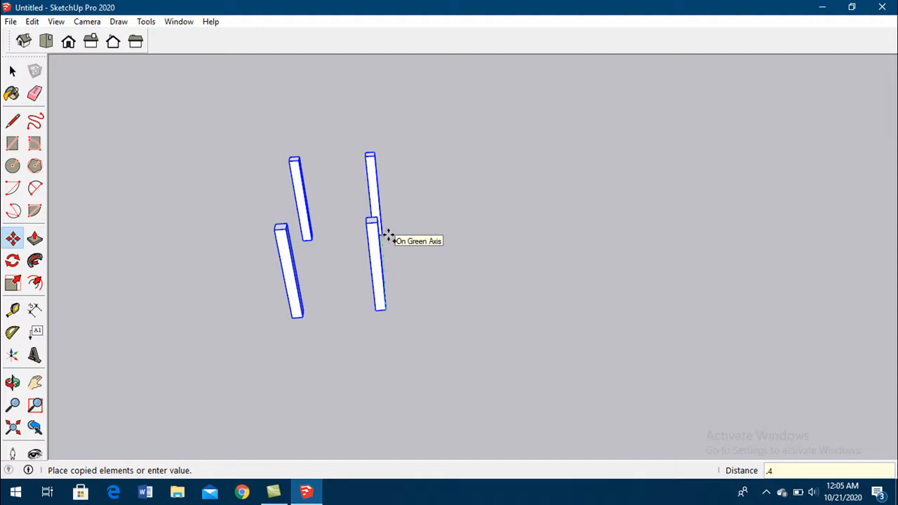
text(4)
key(Return)
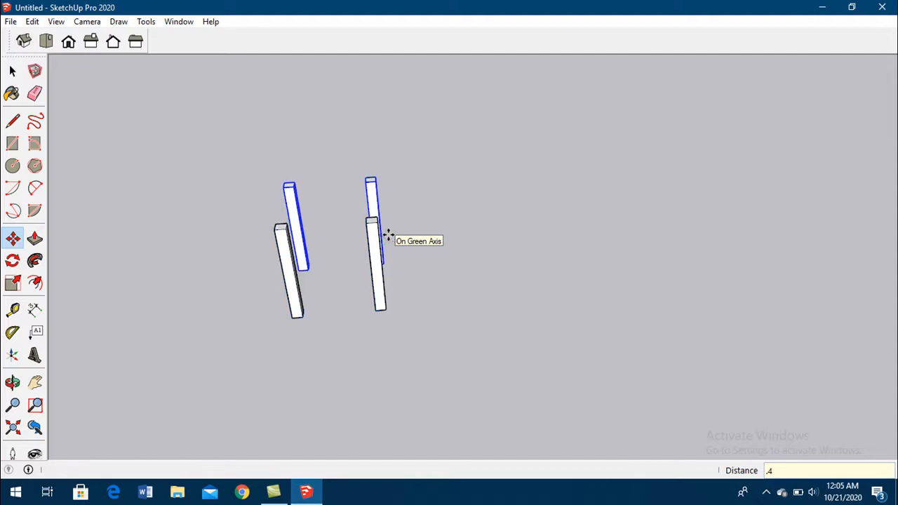
- Open the front grouped column for editing, extrude its top face upward about 0.50 m, and close the group
click(13, 71)
click(543, 351)
middle_drag(500, 395, 272, 267)
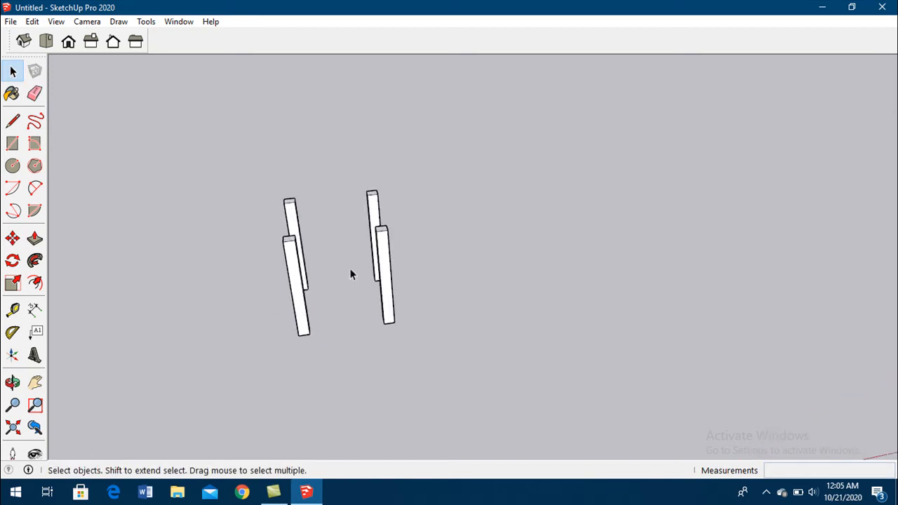
double_click(291, 267)
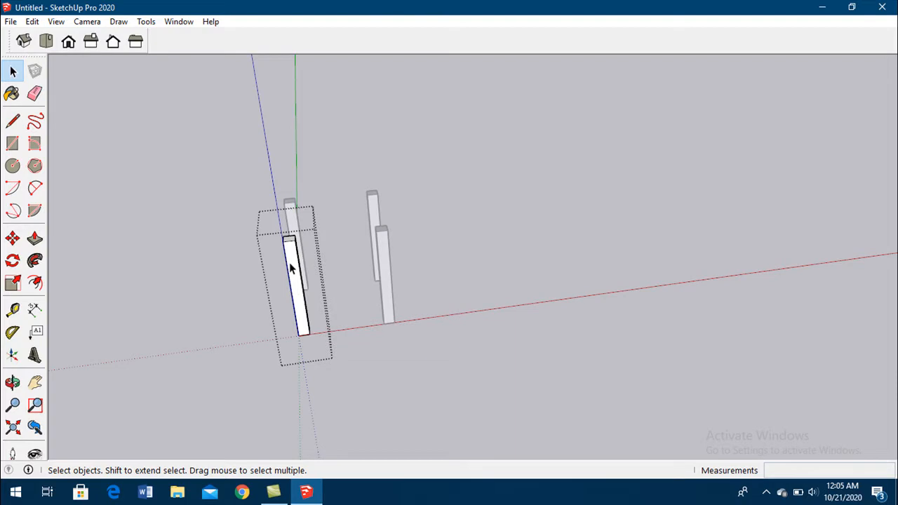
click(34, 241)
drag(289, 244, 222, 141)
middle_drag(222, 141, 320, 234)
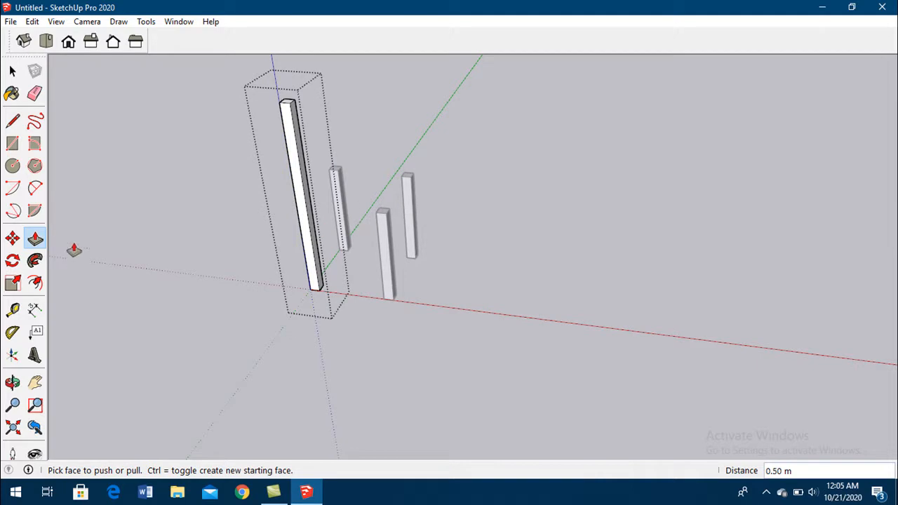
click(12, 73)
click(377, 276)
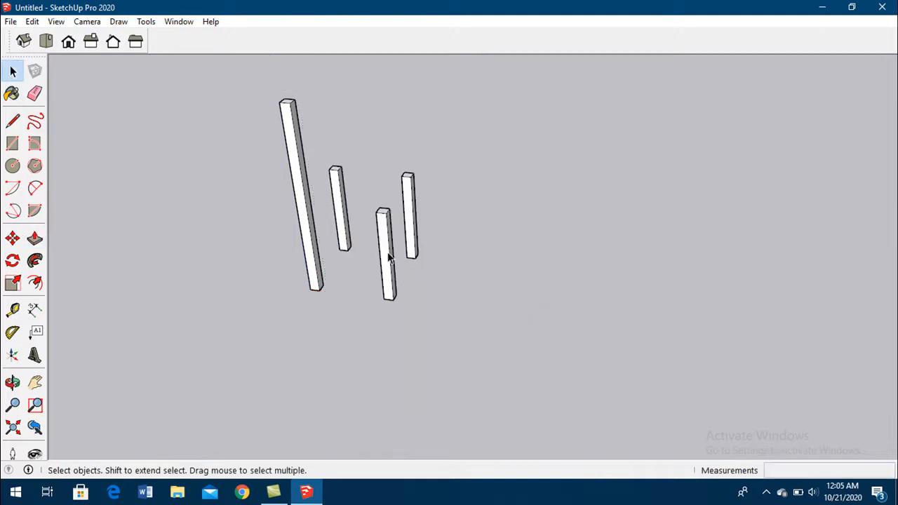
- Open the front component column for editing and extrude its top face upward to make the column taller
double_click(389, 258)
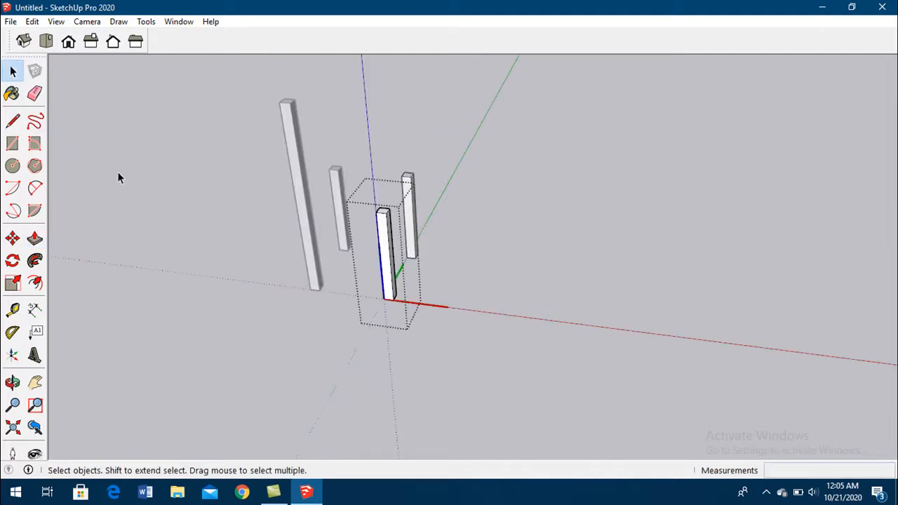
click(35, 238)
click(382, 213)
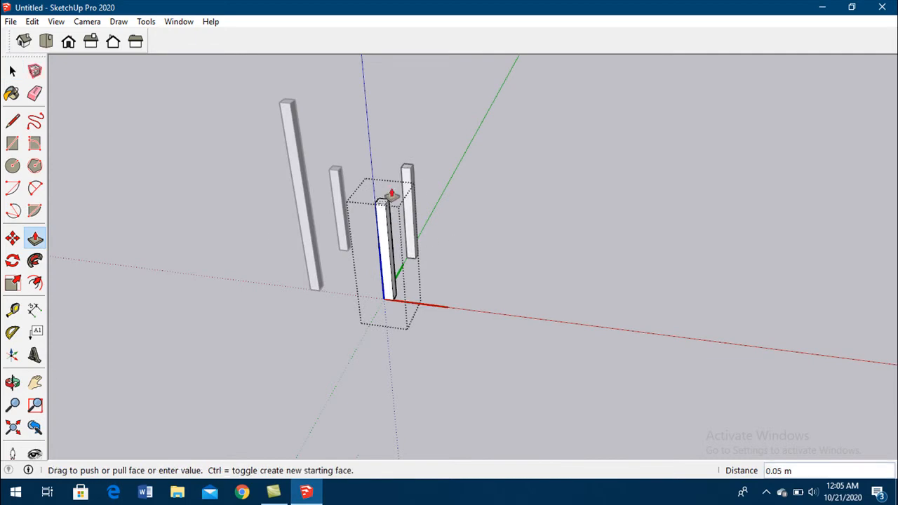
click(390, 151)
click(379, 188)
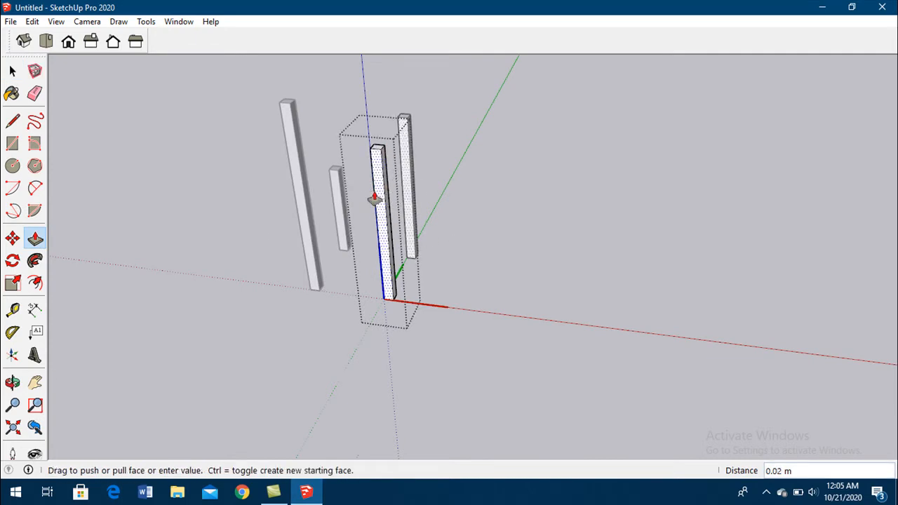
key(Escape)
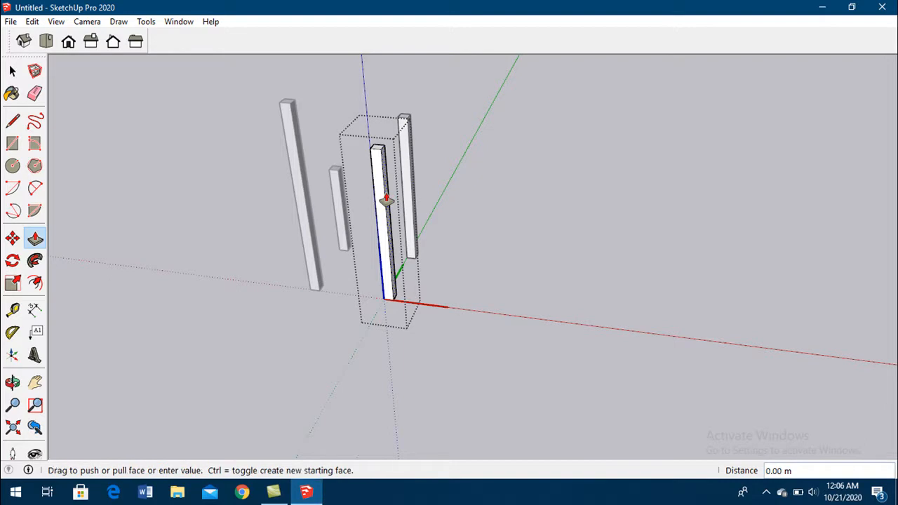
- Extrude the component column's side face about 0.54 m along the red axis and close the component
click(385, 200)
click(501, 232)
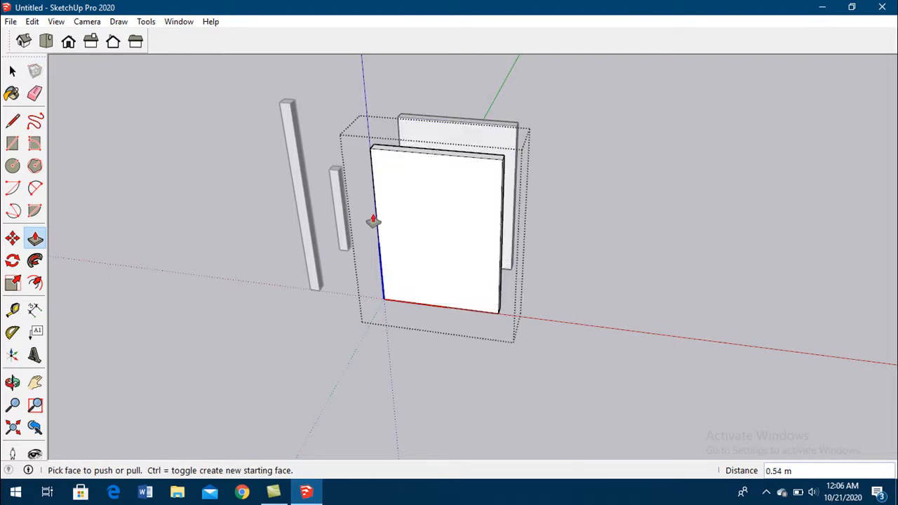
click(12, 72)
click(199, 164)
middle_drag(306, 202, 353, 295)
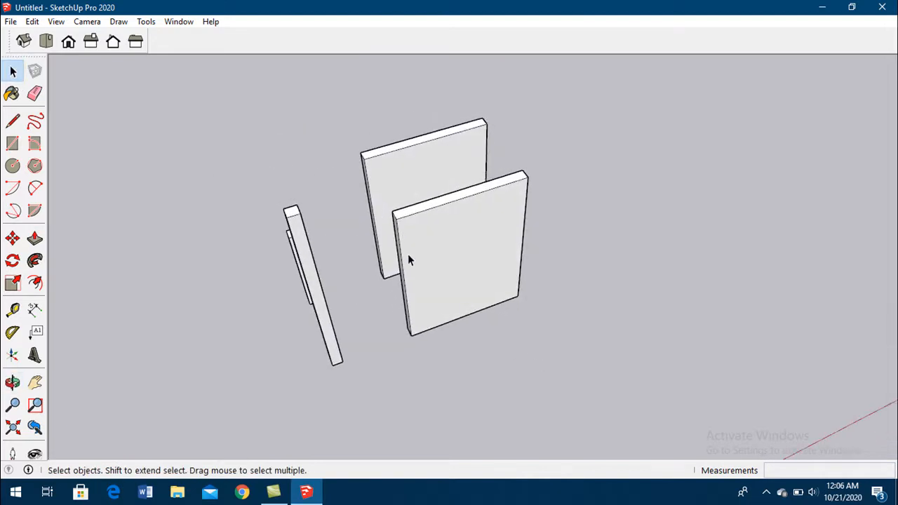
- Undo the extrusions made inside the component column and the grouped column
key(ctrl+z)
key(ctrl+z)
key(ctrl+z)
key(ctrl+z)
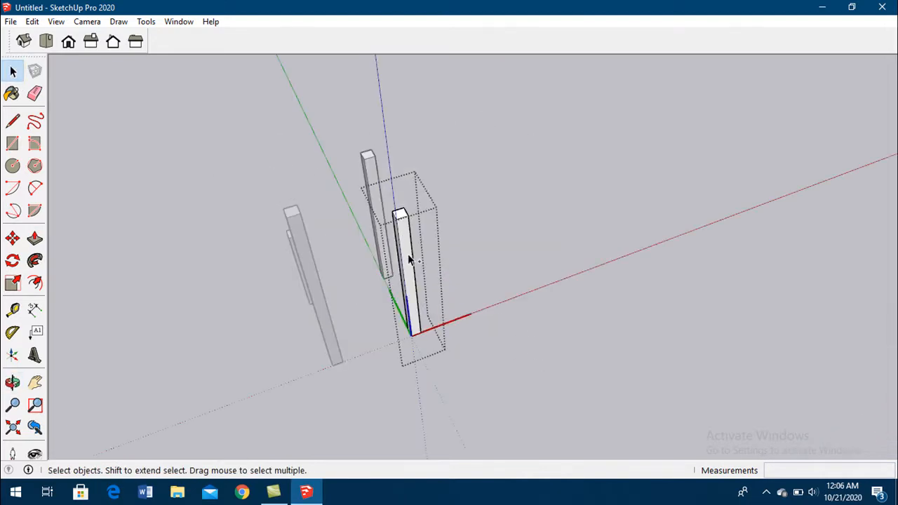
key(ctrl+z)
key(ctrl+z)
key(ctrl+z)
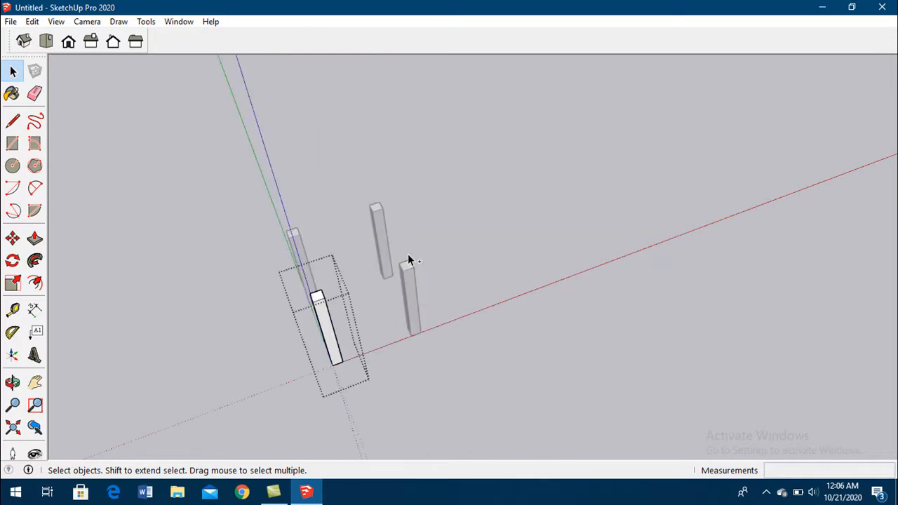
- Close the open group and select the four columns one by one to compare the groups with the components
click(383, 225)
click(399, 280)
click(414, 283)
click(390, 239)
click(370, 241)
click(295, 246)
click(320, 302)
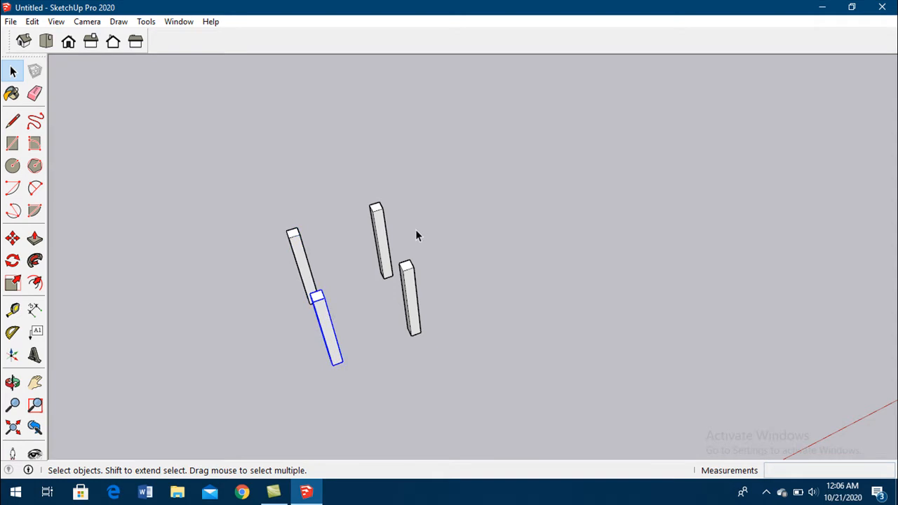
- Draw a rectangle across the tops of the four columns, from one column's outer corner to the diagonally opposite one
middle_drag(491, 292, 250, 297)
click(407, 188)
scroll(383, 157, up, 3)
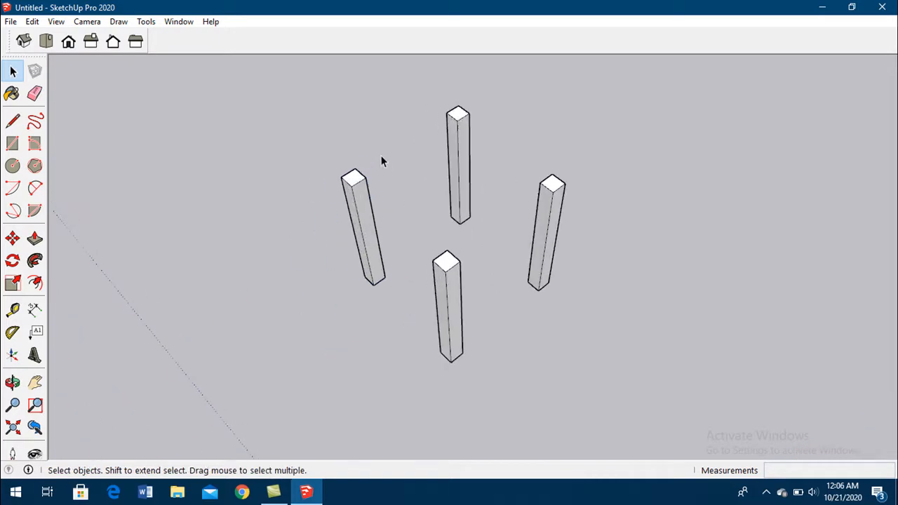
click(13, 143)
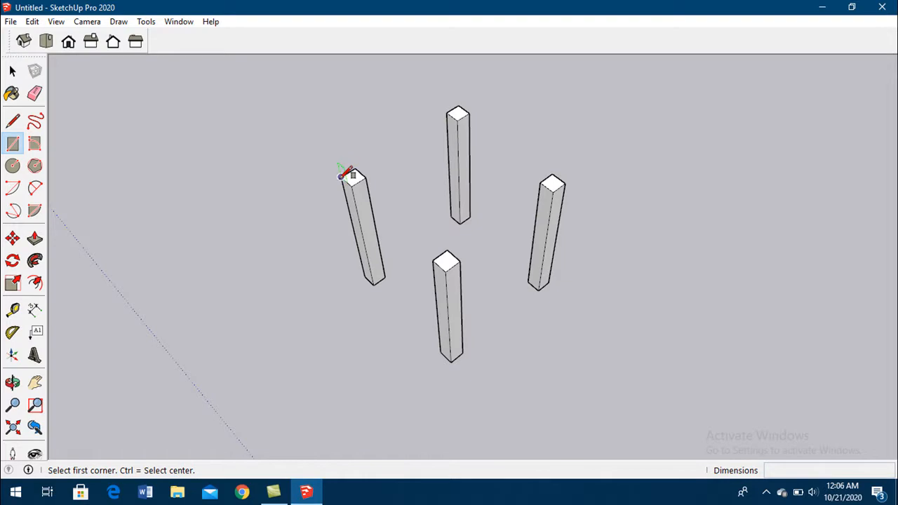
click(341, 177)
click(570, 187)
- Extrude the rectangle on top of the columns 0.04 m upward to form the seat
key(p)
click(456, 208)
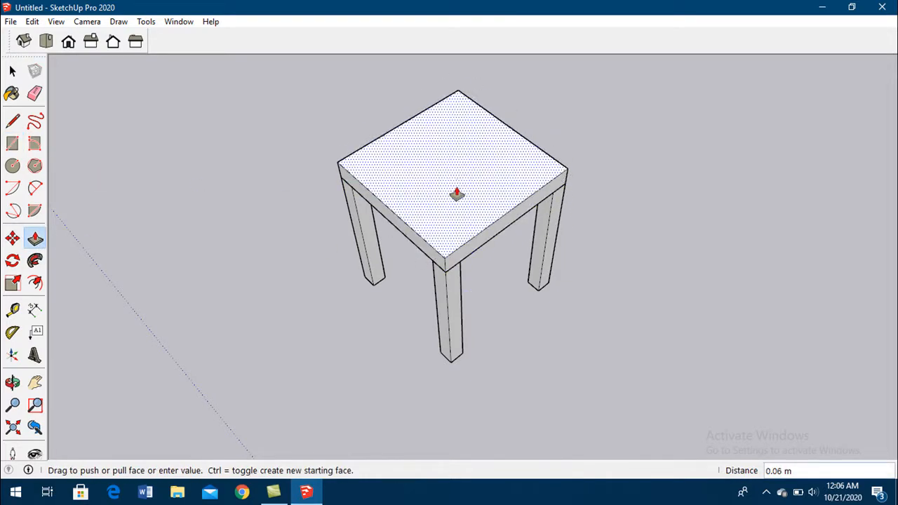
text(.04)
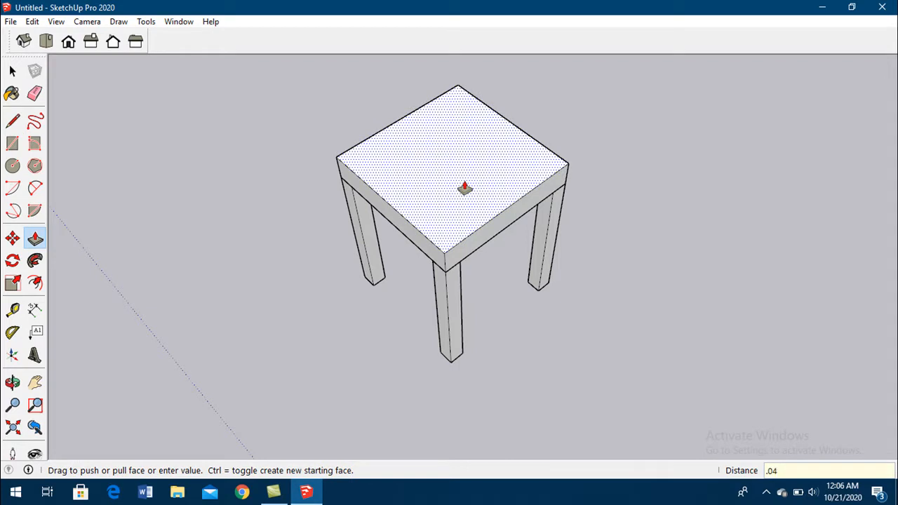
key(Return)
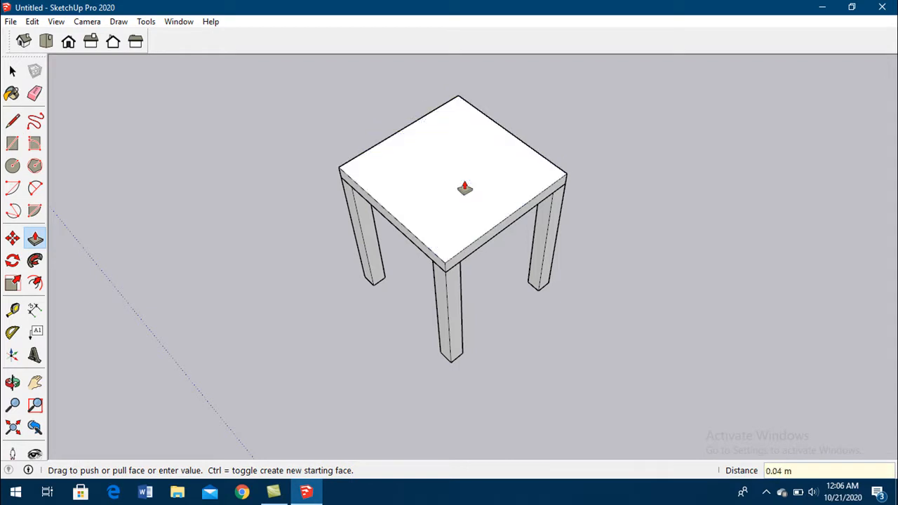
- Select the legs and the seat slab individually to check that they are separate from each other
click(12, 70)
click(441, 293)
click(358, 235)
click(497, 206)
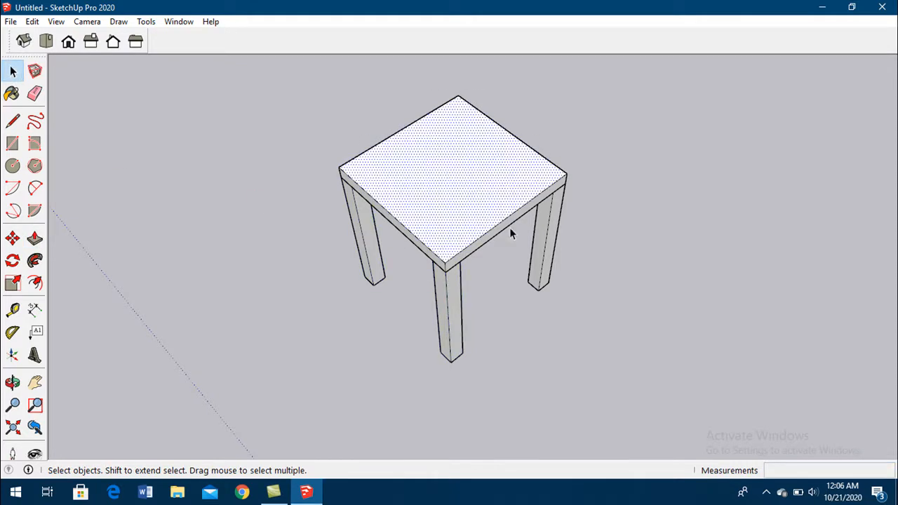
click(552, 239)
click(451, 309)
click(539, 315)
- Copy the two legs on one side straight up so the copies stand on the seat as backrest posts
middle_drag(689, 325, 455, 243)
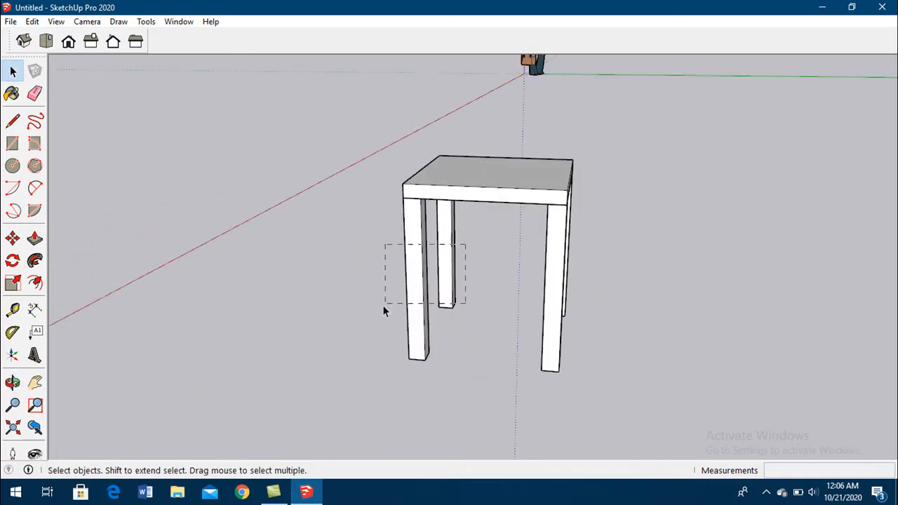
drag(392, 299, 385, 269)
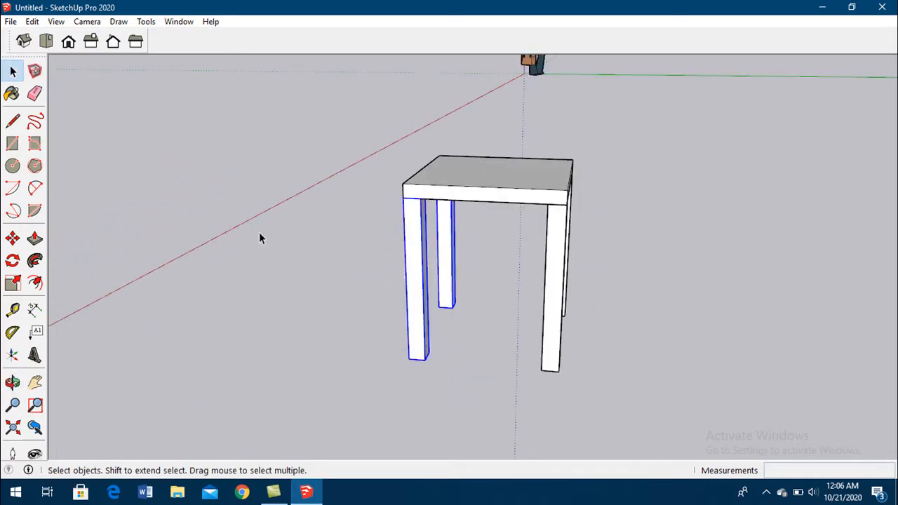
click(14, 241)
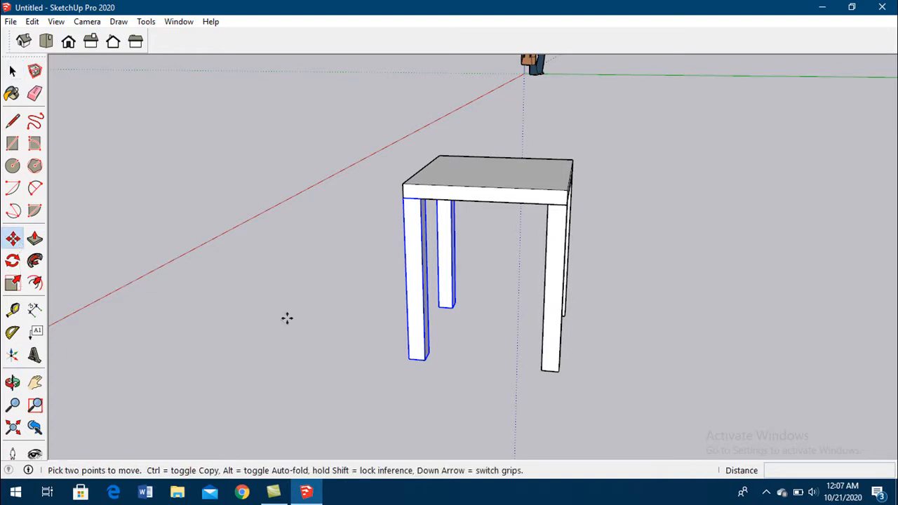
click(408, 358)
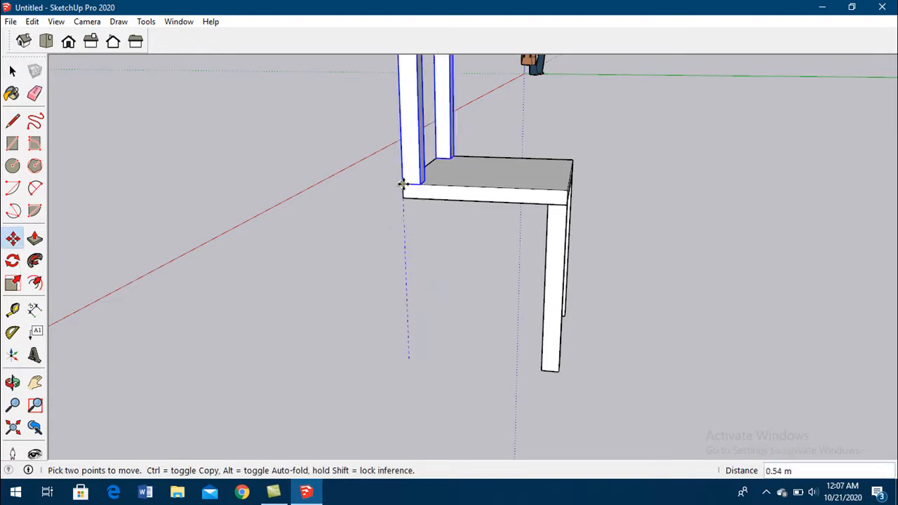
key(ctrl)
click(402, 185)
- Draw a vertical rectangle of about 0.35 by 0.21 m between the upper parts of the two backrest posts
middle_drag(545, 315, 309, 360)
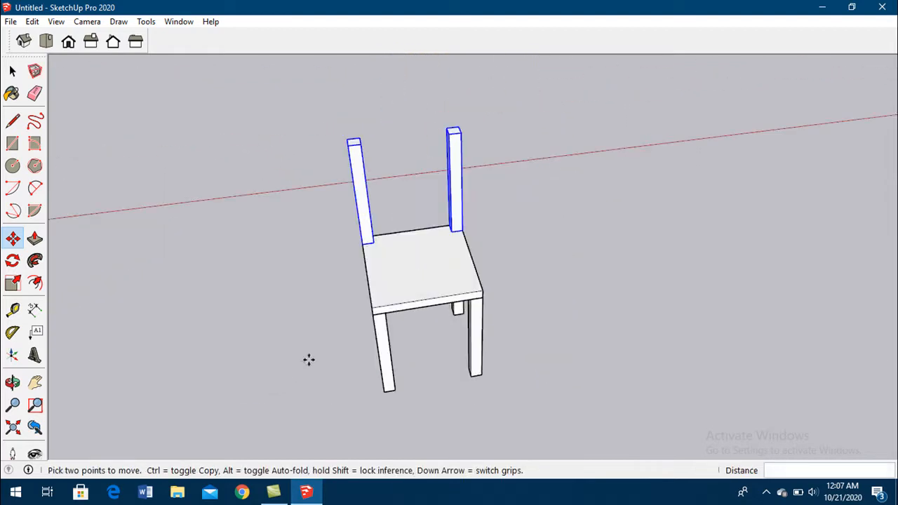
click(12, 143)
click(359, 144)
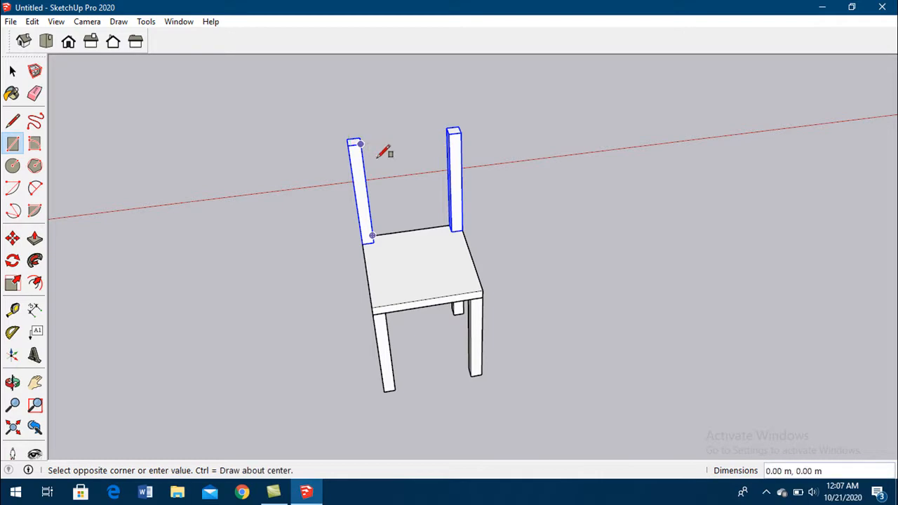
click(453, 178)
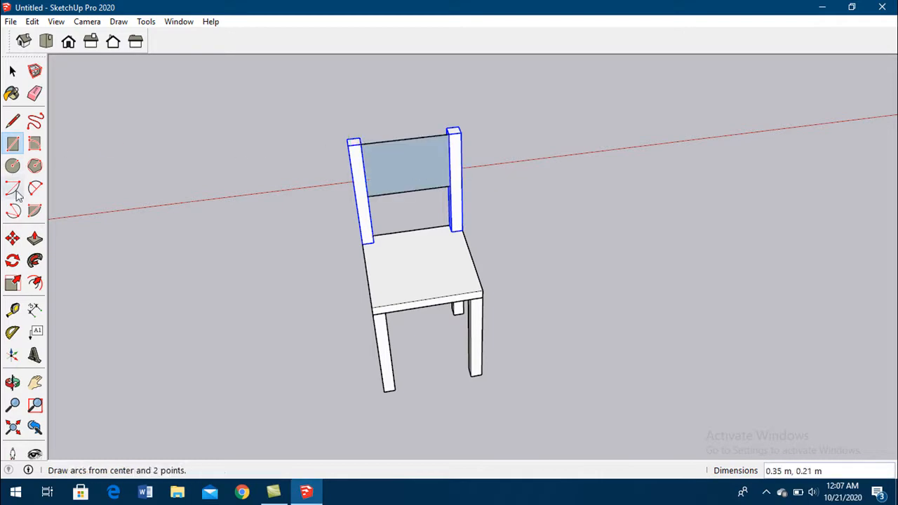
- Extrude the backrest rectangle about 0.03 m to give the panel thickness between the posts
click(34, 238)
click(439, 161)
middle_drag(441, 140, 587, 74)
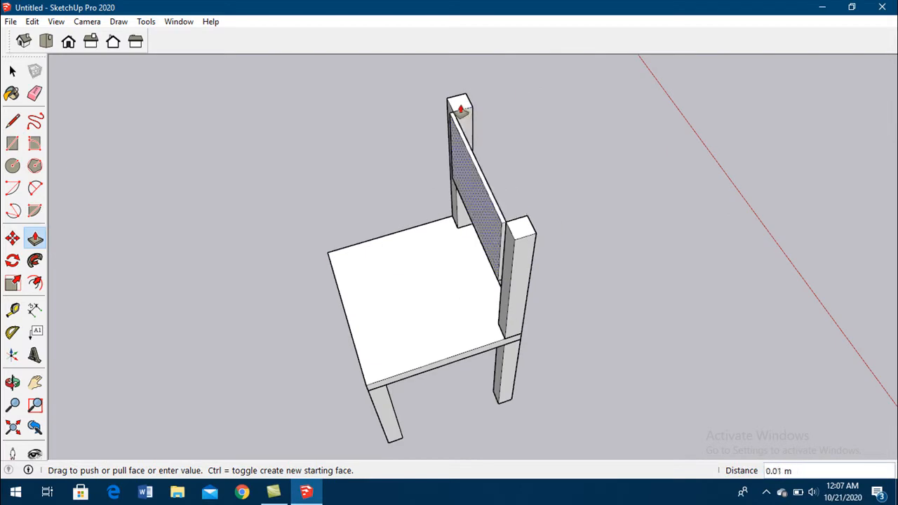
click(467, 110)
middle_drag(466, 312, 573, 128)
scroll(519, 194, down, 3)
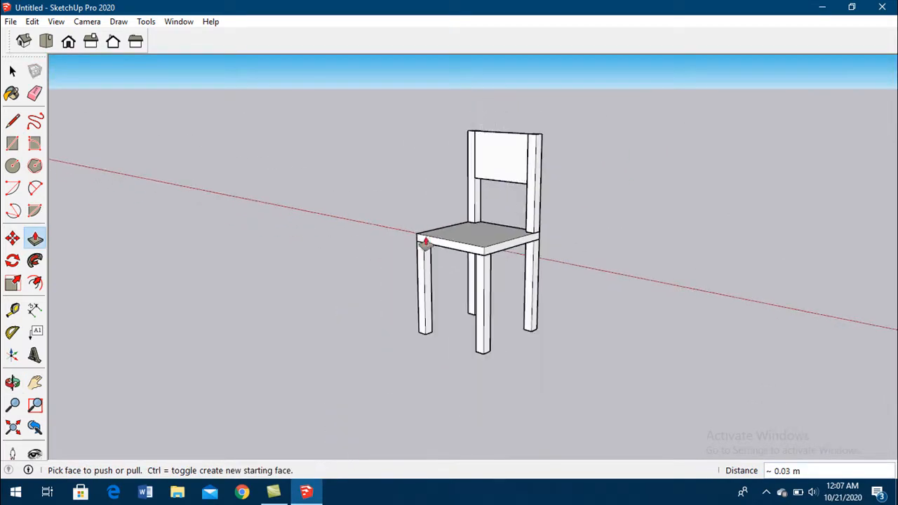
click(12, 71)
- Open the chair's front leg for editing and try to push or pull its side face
middle_drag(451, 356, 674, 423)
scroll(418, 279, up, 5)
middle_drag(418, 279, 493, 264)
scroll(492, 264, down, 5)
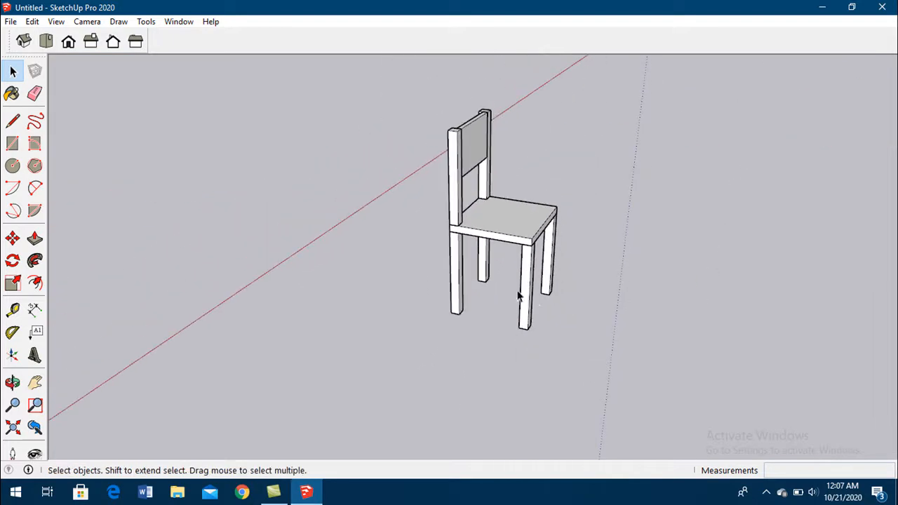
click(527, 298)
double_click(527, 298)
click(689, 315)
double_click(528, 300)
scroll(533, 312, up, 3)
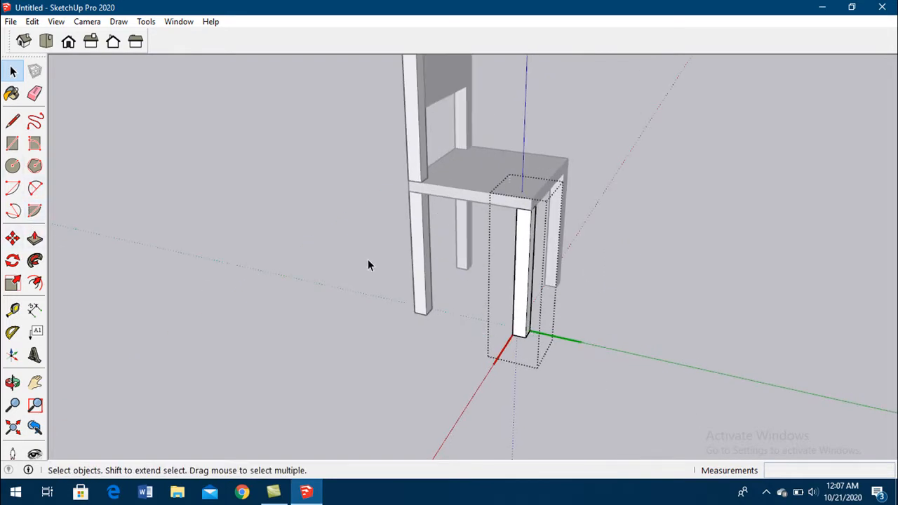
click(34, 239)
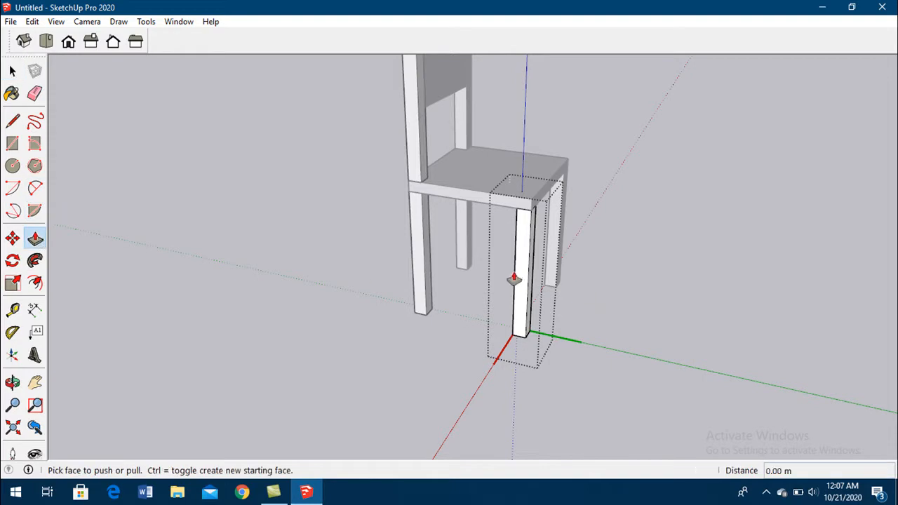
mouse_move(522, 274)
mouse_down()
mouse_move(498, 294)
mouse_move(519, 271)
mouse_up()
key(space)
- Close the leg's editing and rotate the whole chair 180 degrees in the horizontal plane about a ground point beside it
scroll(266, 252, down, 8)
scroll(271, 249, down, 2)
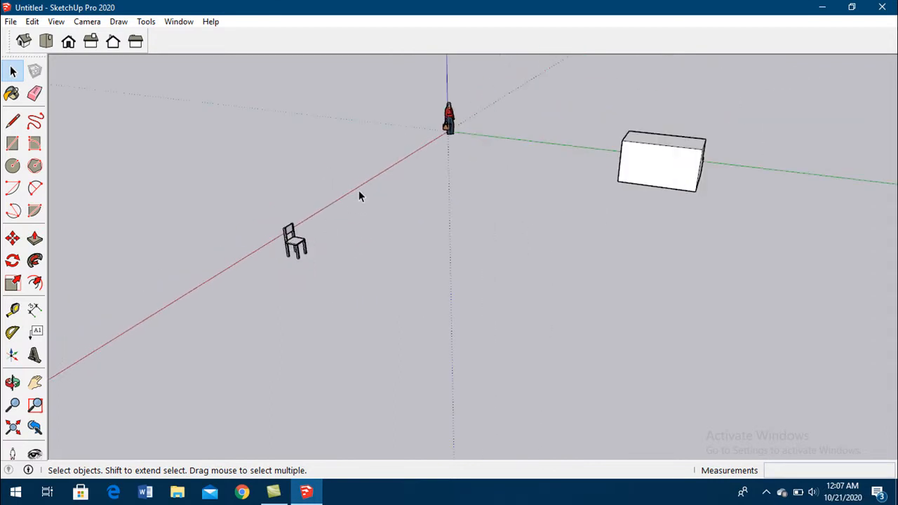
scroll(246, 284, up, 2)
scroll(331, 237, up, 6)
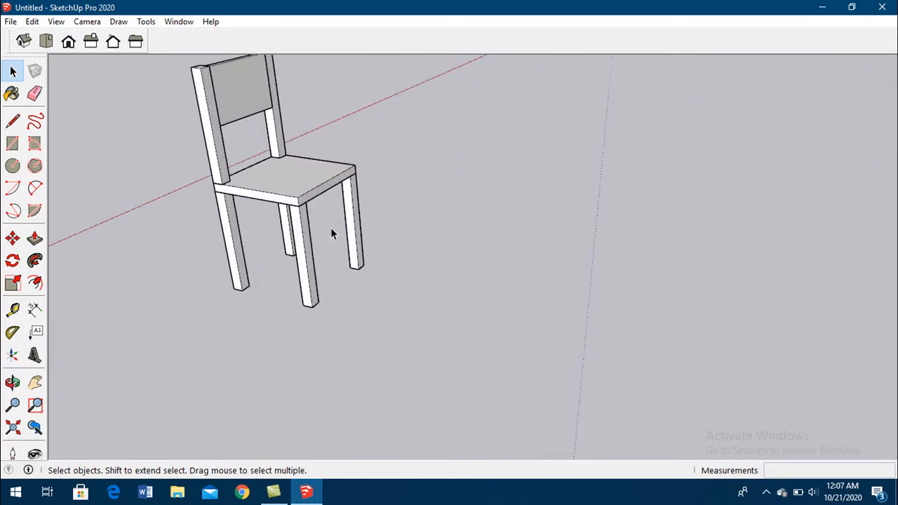
scroll(259, 303, down, 3)
scroll(191, 122, up, 4)
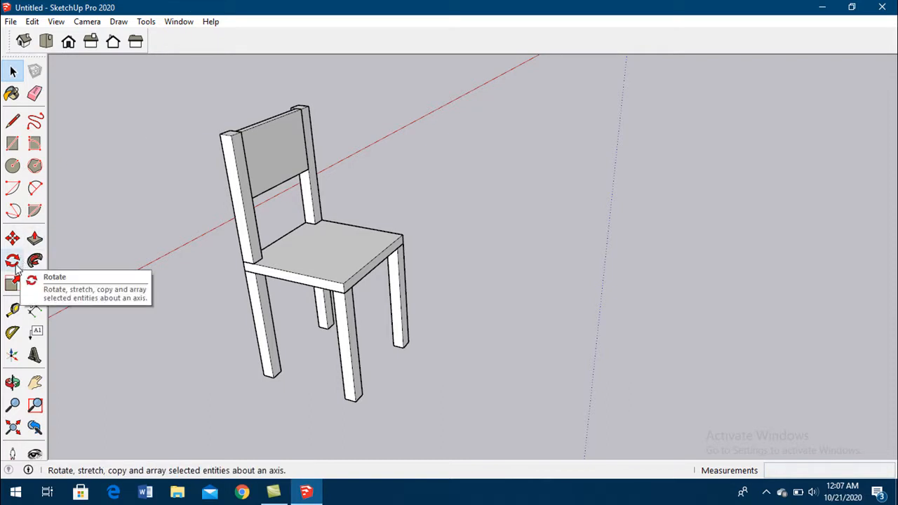
drag(153, 83, 456, 426)
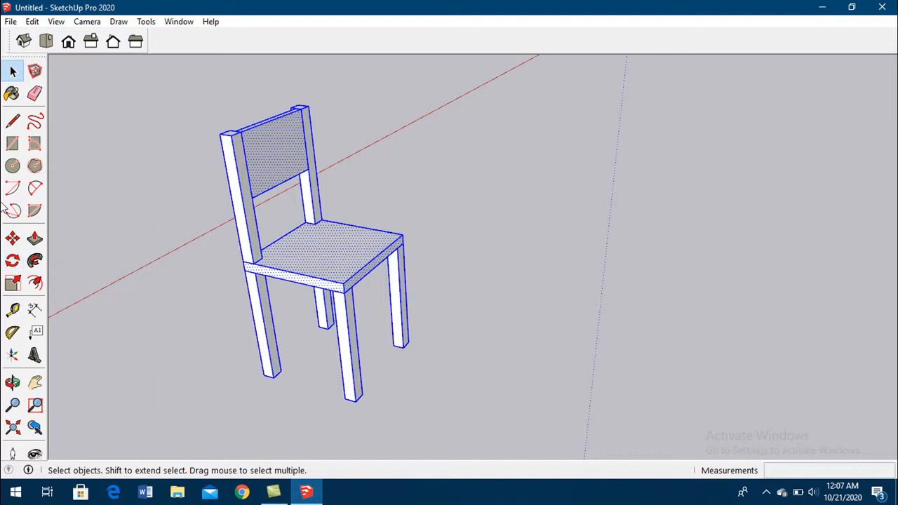
click(12, 261)
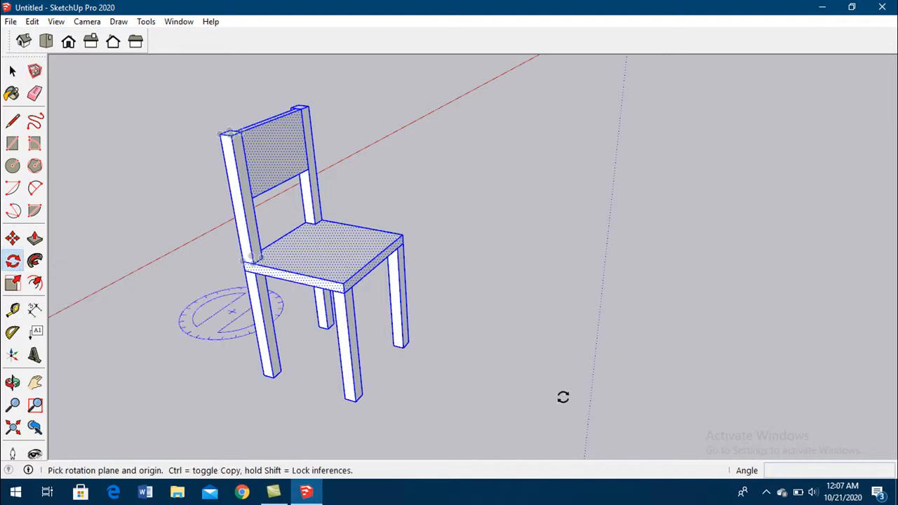
click(476, 395)
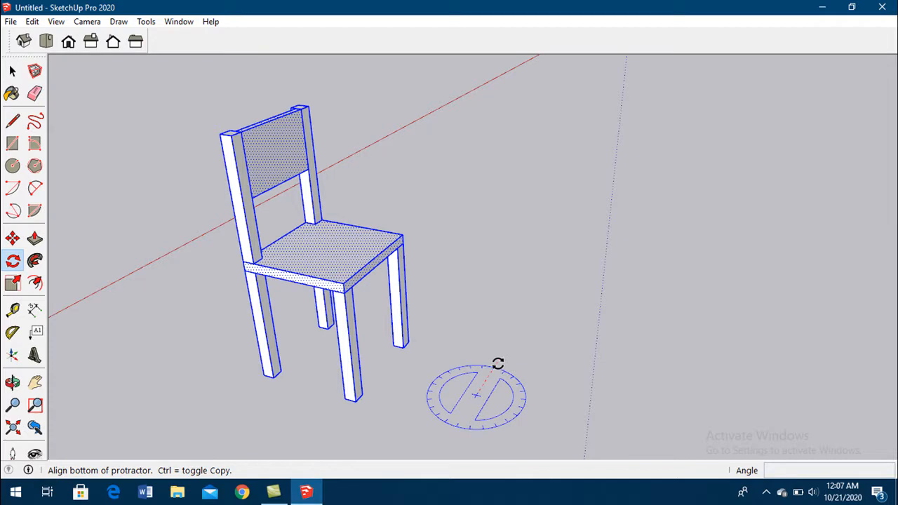
click(498, 363)
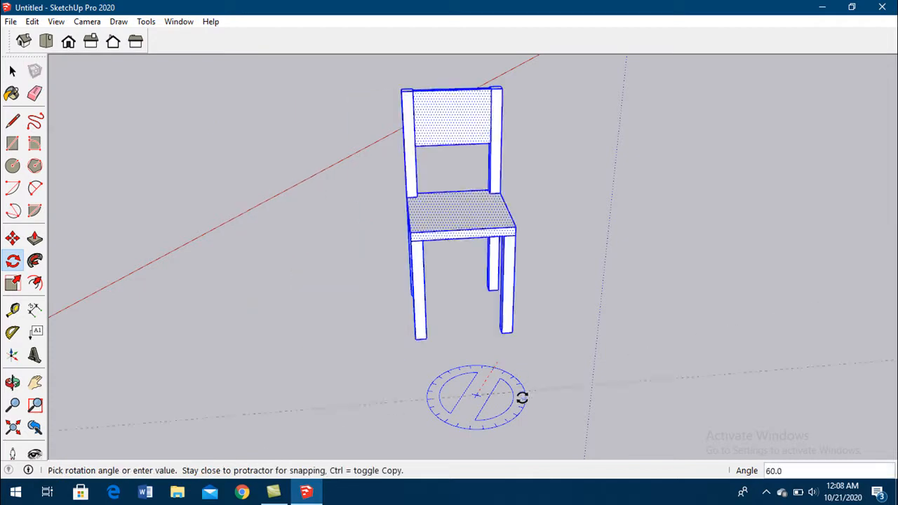
click(464, 413)
middle_drag(462, 397, 473, 357)
click(447, 359)
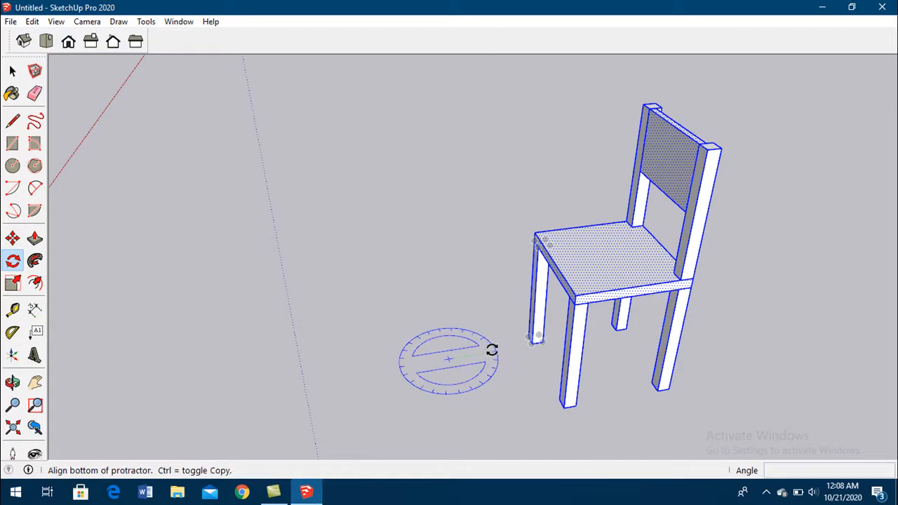
click(491, 350)
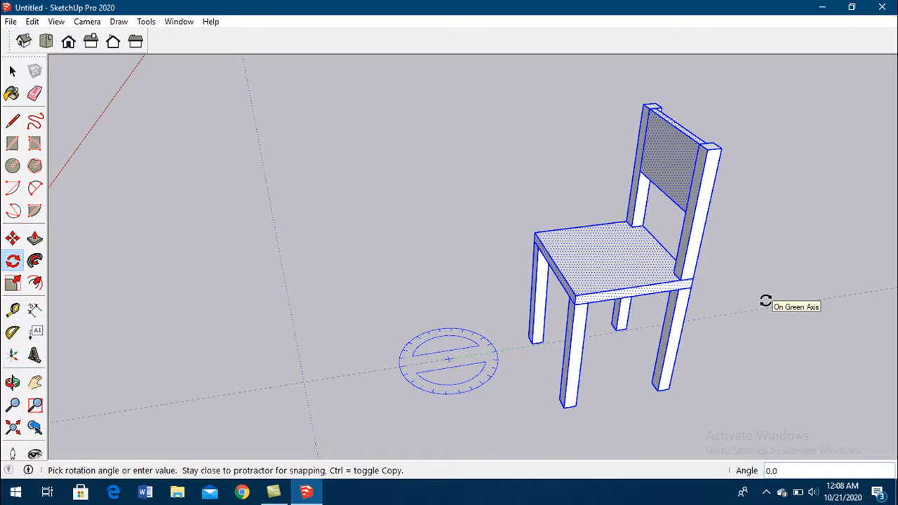
key(Escape)
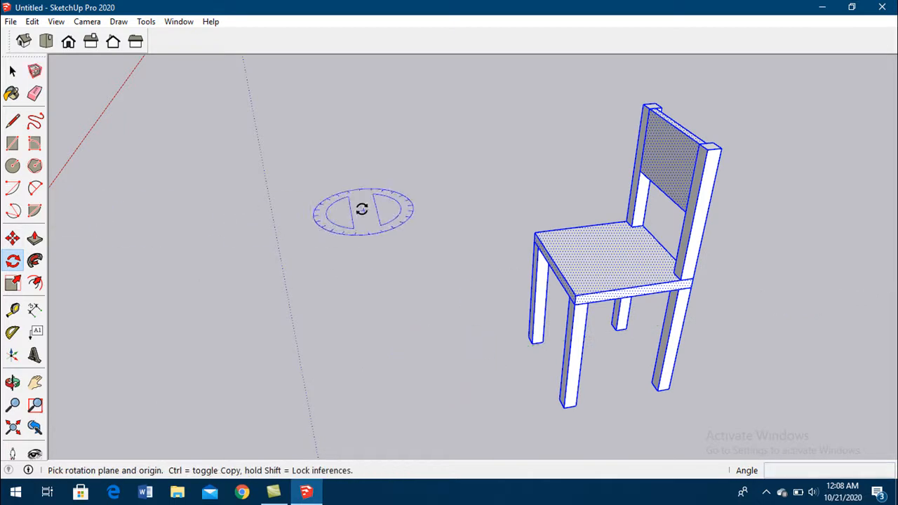
- Try to tilt the chair about the red axis around the midpoint of its front leg
scroll(534, 307, down, 5)
mouse_move(571, 311)
middle_down()
mouse_move(559, 226)
mouse_move(572, 300)
middle_up()
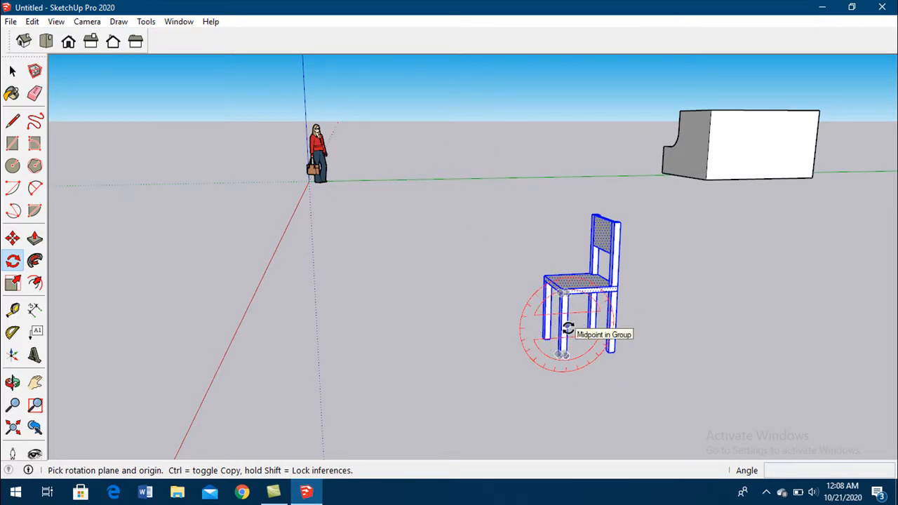
drag(566, 324, 586, 324)
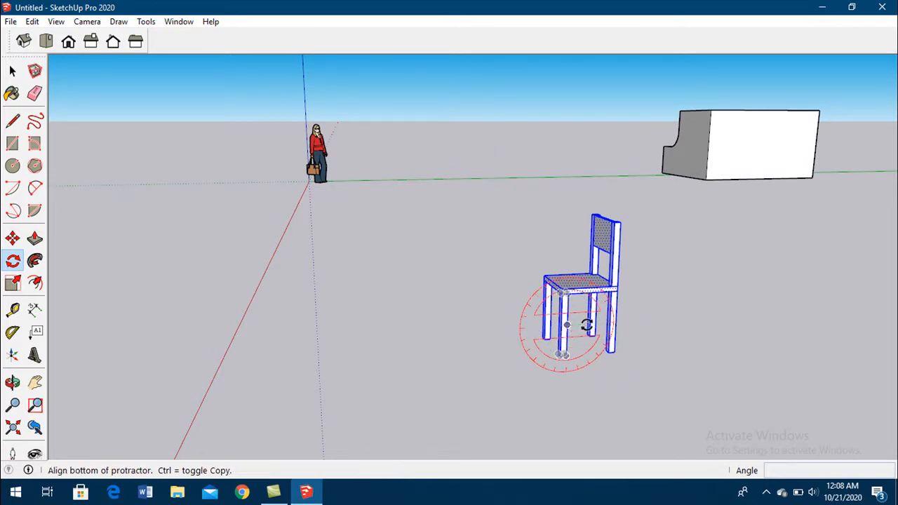
click(573, 368)
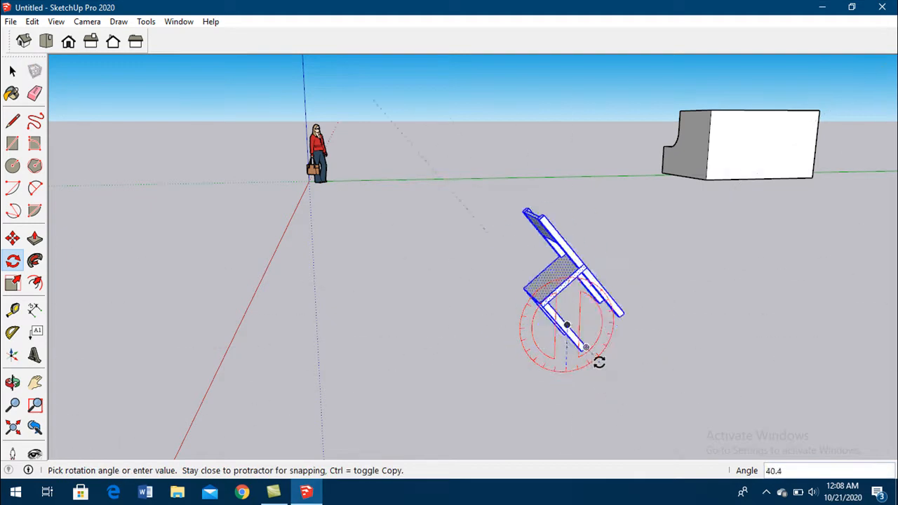
click(552, 365)
- Try to rotate the chair about the green axis around the midpoint of its front leg, and clear the selection
middle_drag(473, 325, 873, 295)
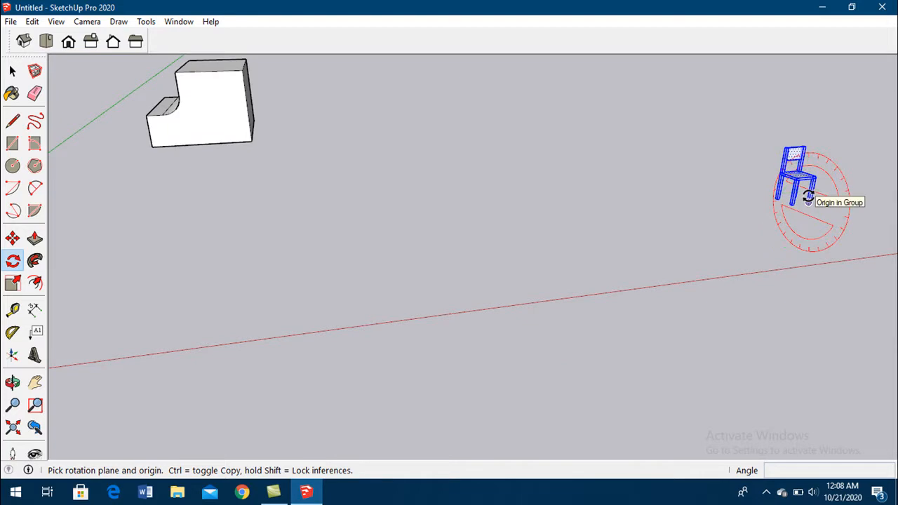
middle_drag(807, 198, 667, 241)
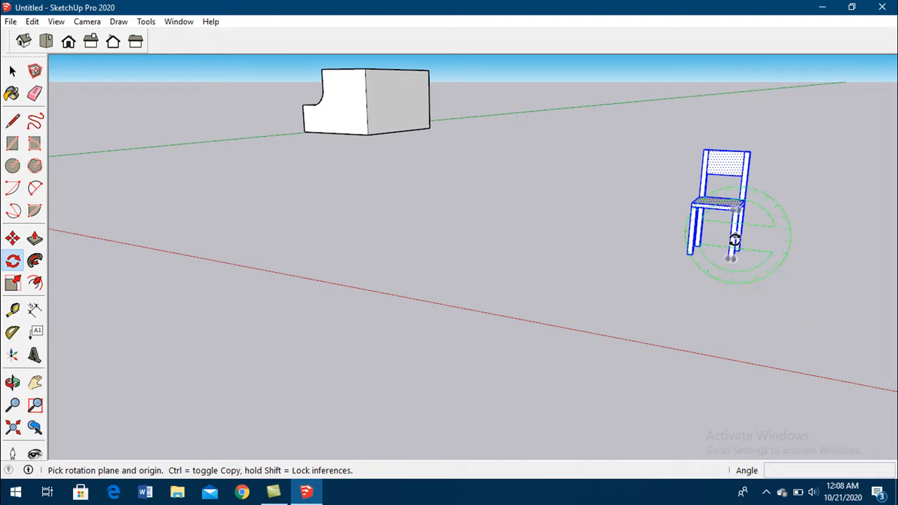
drag(734, 240, 762, 243)
click(775, 253)
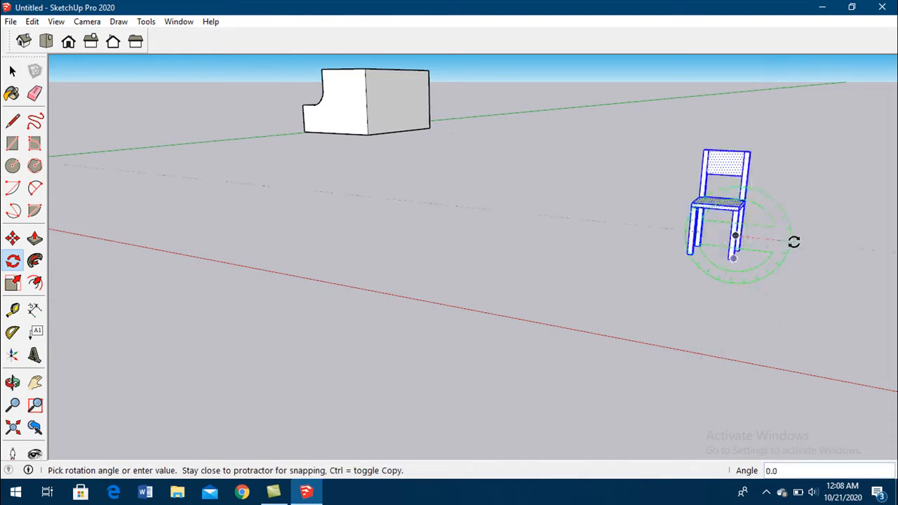
key(Escape)
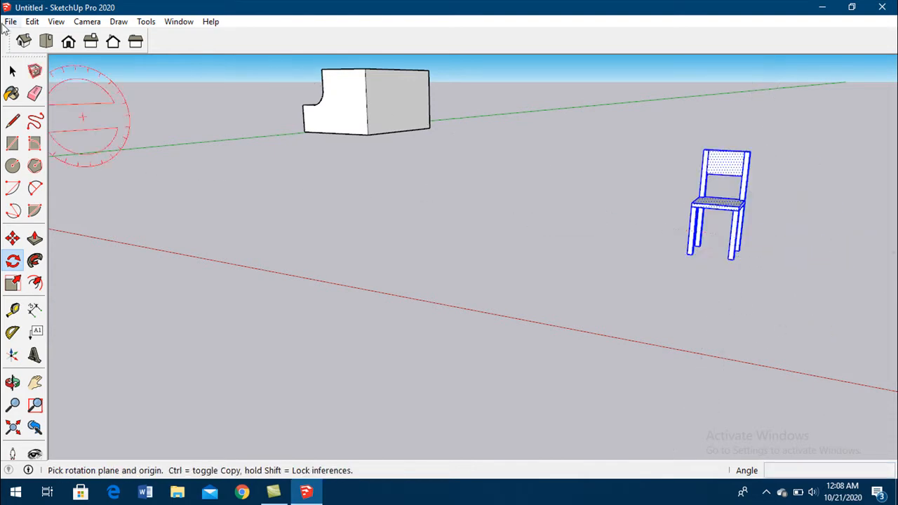
click(12, 71)
click(251, 191)
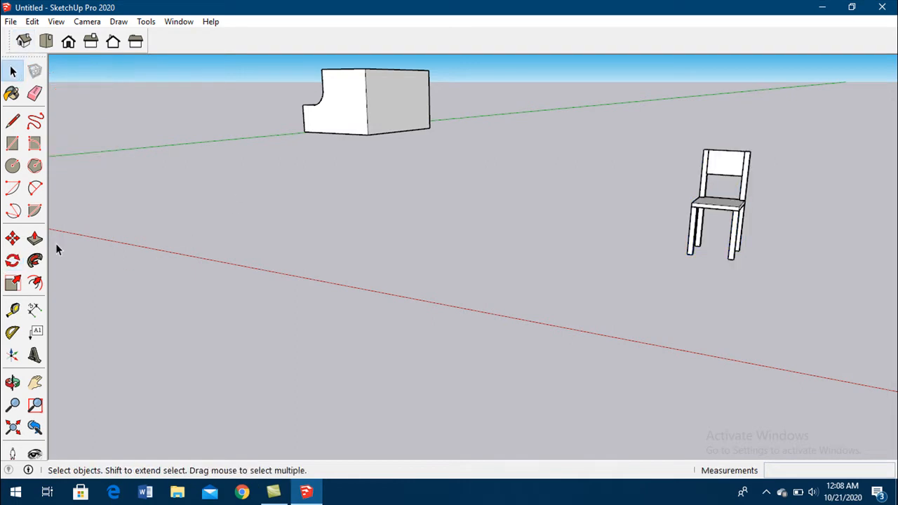
- Draw a ground rectangle of about 1.32 by 1.13 m between the block and the chair and extrude it about 0.15 m
click(36, 283)
click(13, 143)
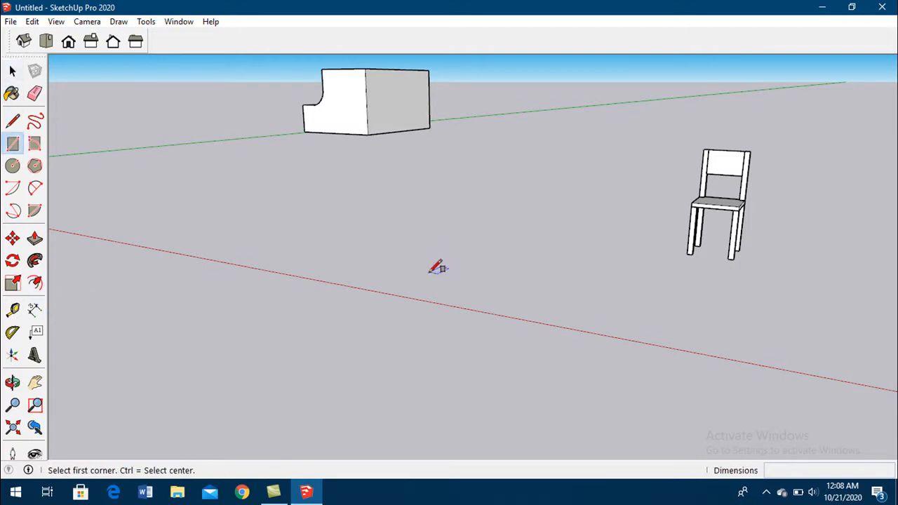
click(429, 272)
click(602, 262)
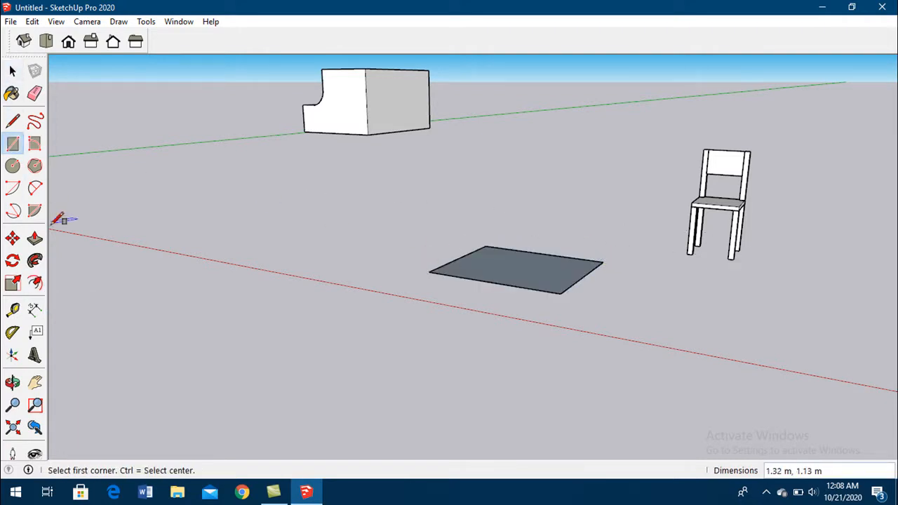
click(34, 238)
drag(491, 264, 491, 254)
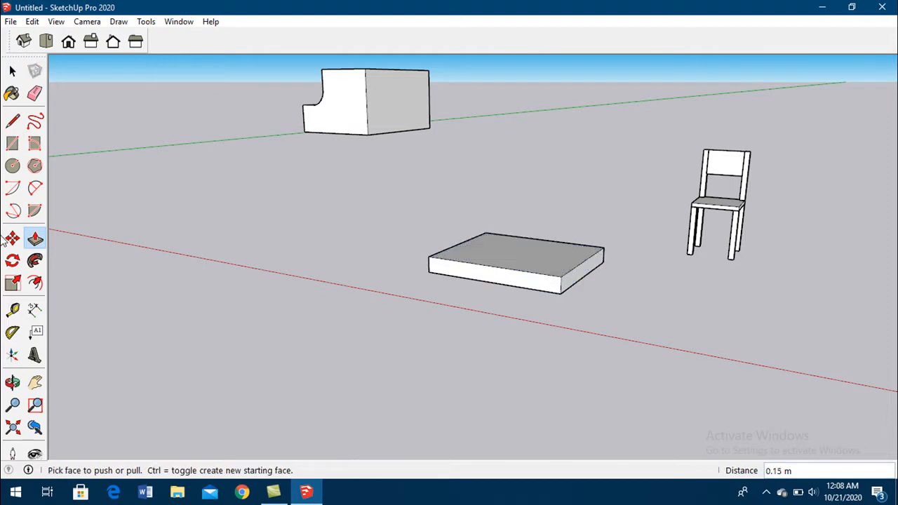
- Offset the outline of the slab's top face inward by about 0.16 m
click(36, 284)
middle_drag(737, 449, 511, 234)
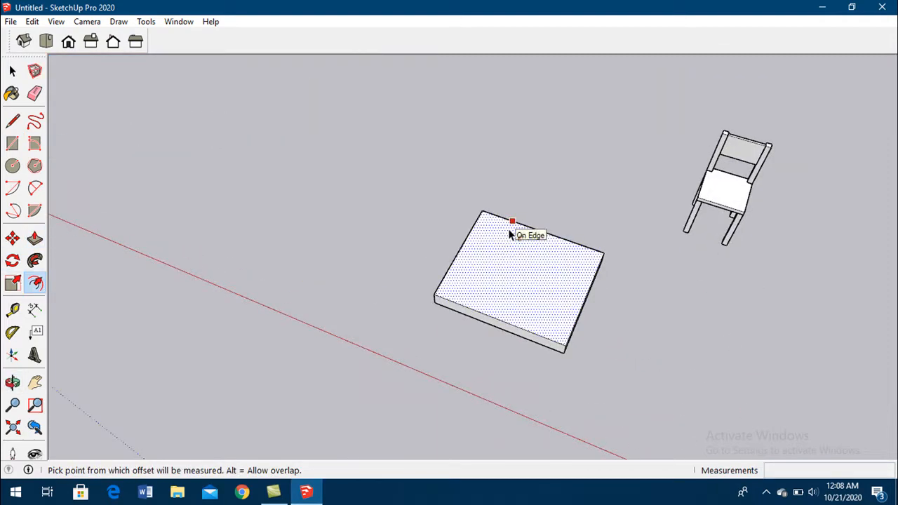
click(510, 234)
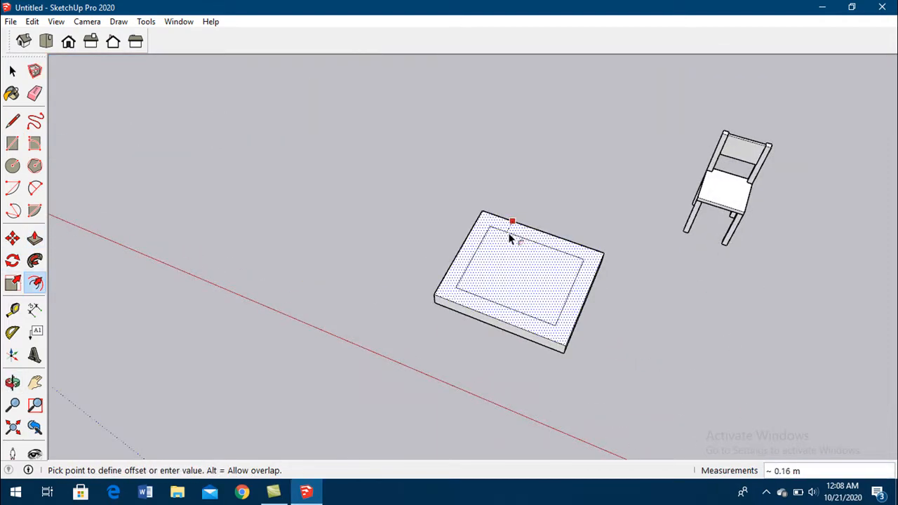
click(510, 237)
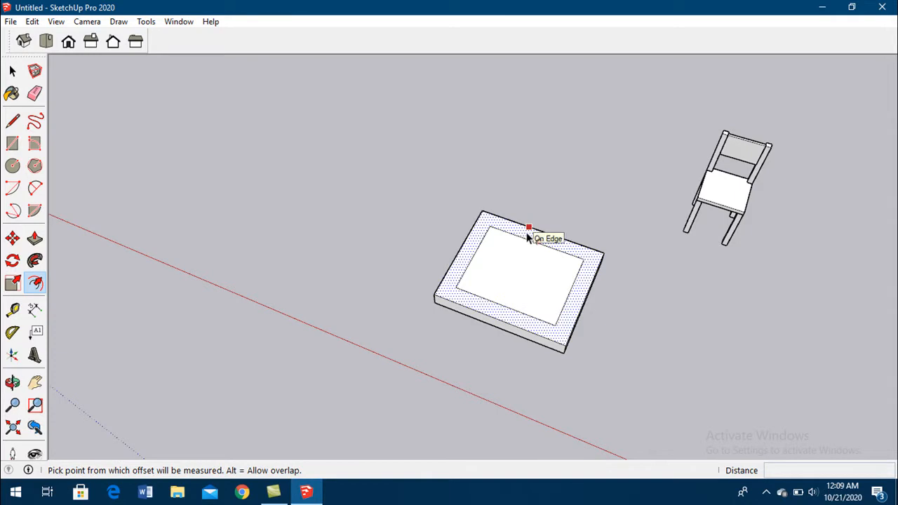
- Delete the entire slab together with its offset outline
scroll(404, 186, down, 3)
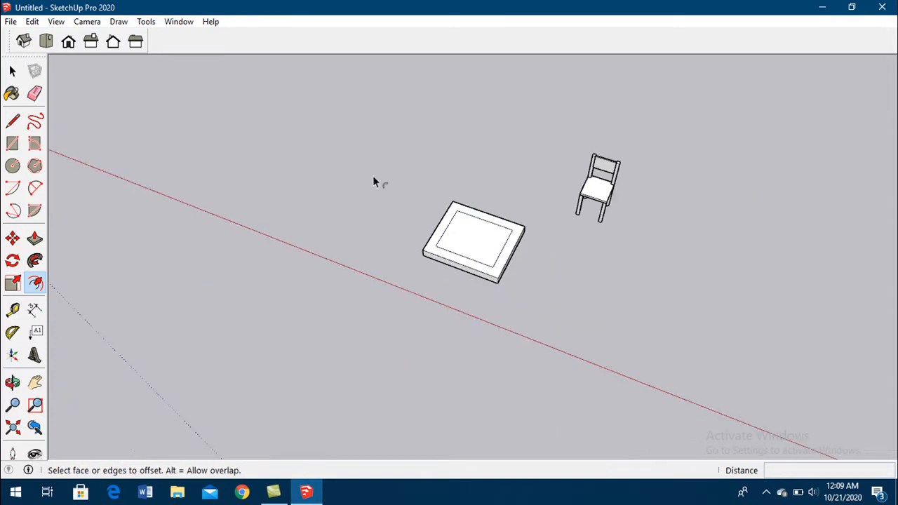
click(13, 71)
drag(355, 157, 541, 307)
key(Delete)
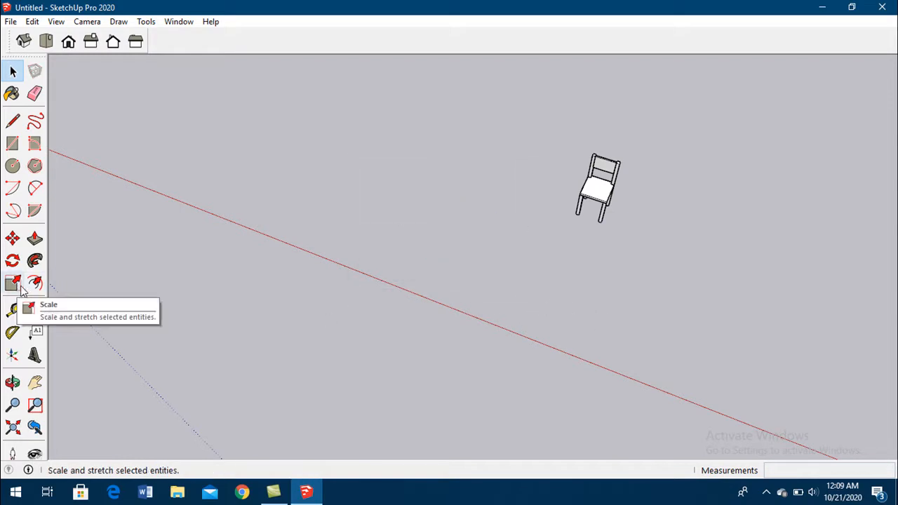
- Scale the notched block down uniformly to a factor of about 0.27
scroll(565, 212, up, 5)
middle_drag(641, 195, 596, 177)
scroll(362, 272, down, 3)
scroll(632, 238, down, 3)
scroll(274, 110, up, 5)
scroll(405, 216, down, 3)
drag(181, 56, 488, 228)
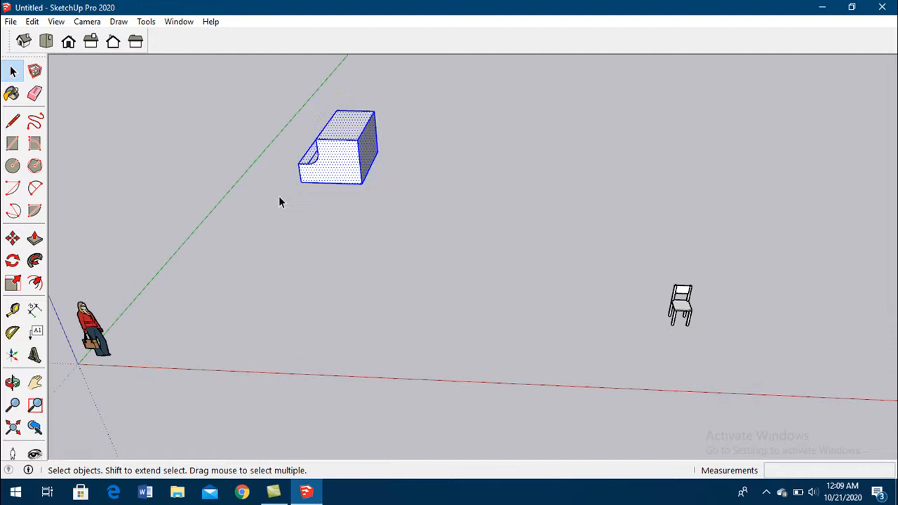
click(14, 283)
drag(293, 138, 351, 155)
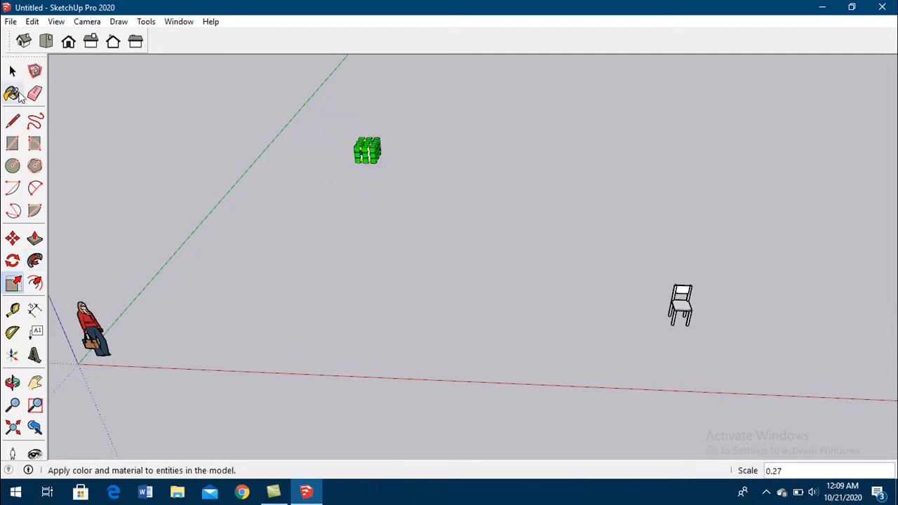
click(11, 71)
- Move the scaled-down block across the ground so it stands near the chair, and deselect it
scroll(326, 141, up, 2)
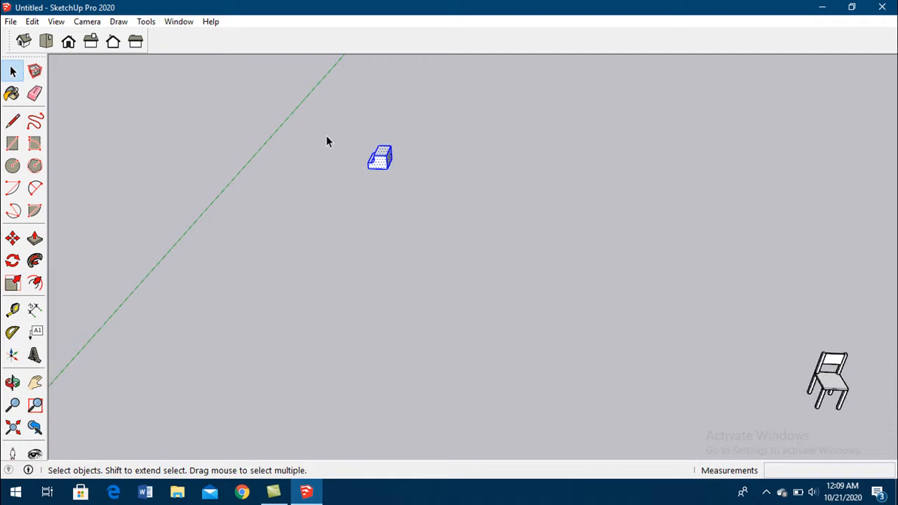
click(12, 238)
click(380, 181)
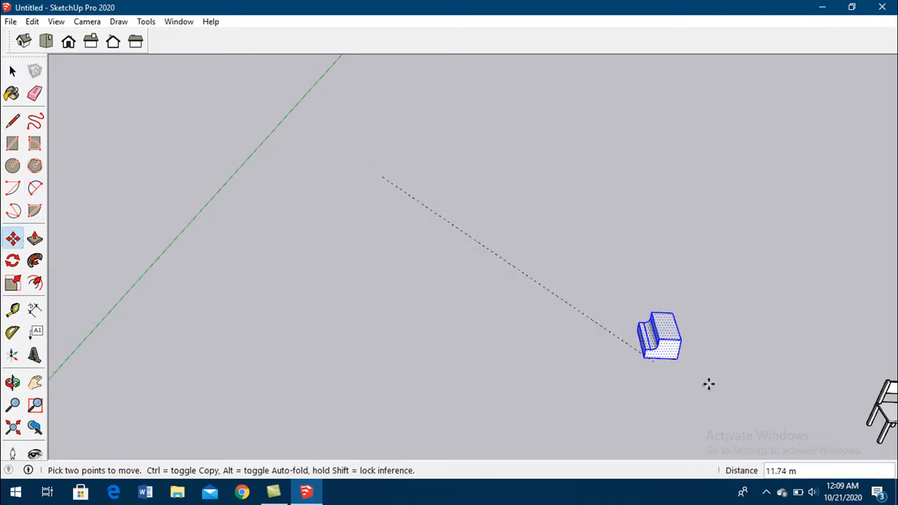
click(742, 380)
click(12, 71)
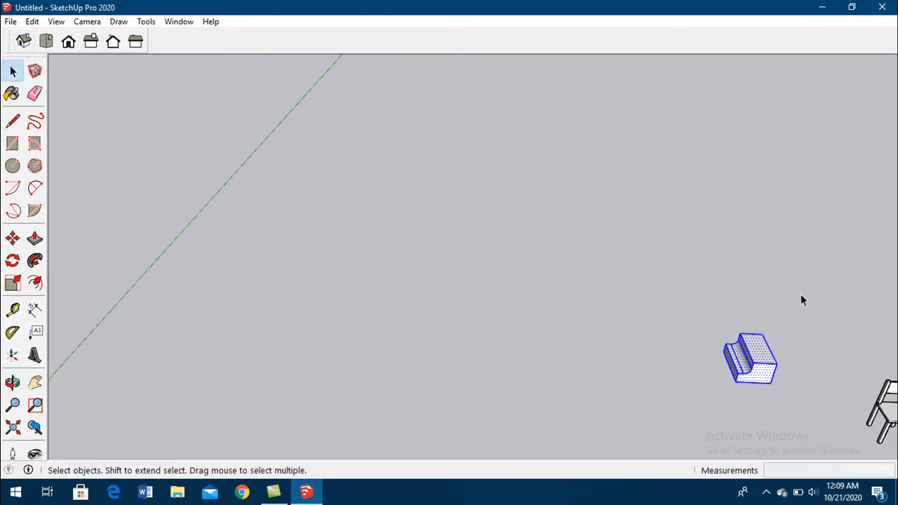
click(379, 167)
- Select all parts of the chair and flip them along the red direction
scroll(562, 197, down, 2)
scroll(562, 206, down, 1)
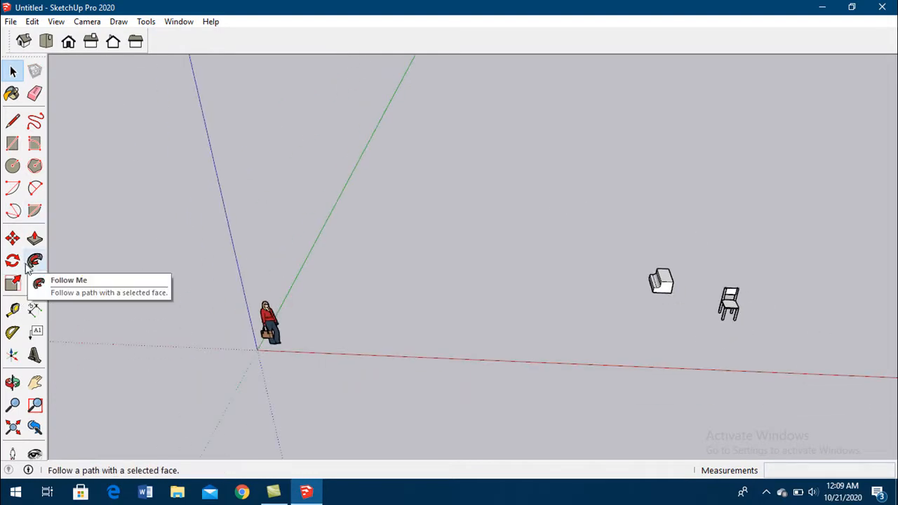
scroll(236, 231, down, 1)
scroll(572, 270, up, 5)
middle_drag(633, 306, 664, 226)
scroll(491, 161, up, 2)
drag(488, 148, 633, 328)
middle_drag(736, 334, 519, 271)
right_click(579, 283)
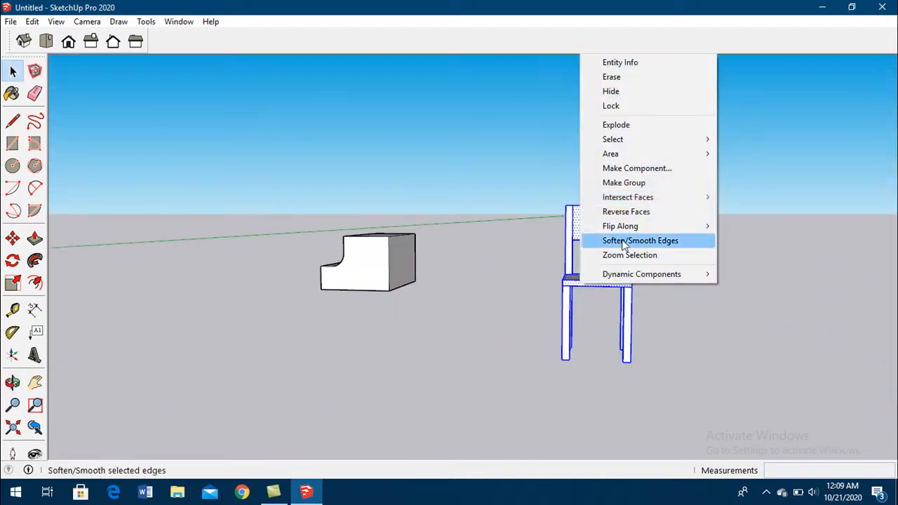
mouse_move(653, 226)
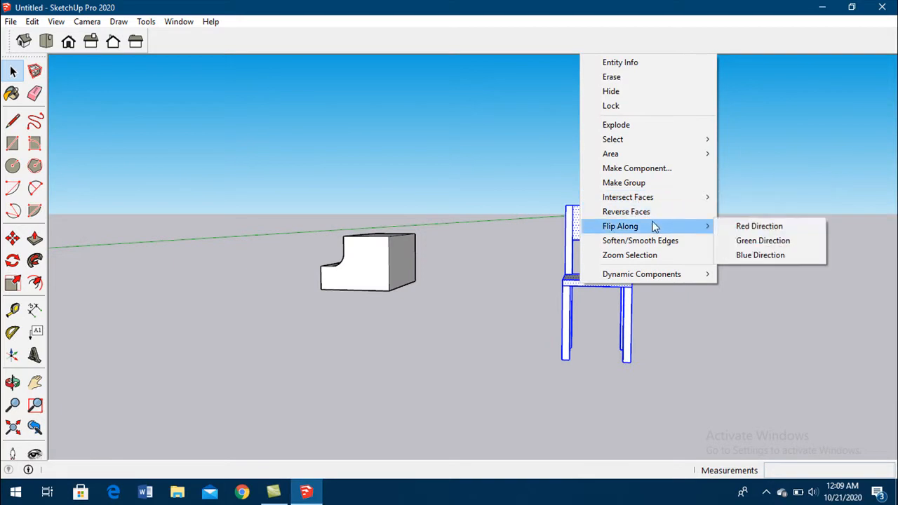
click(749, 233)
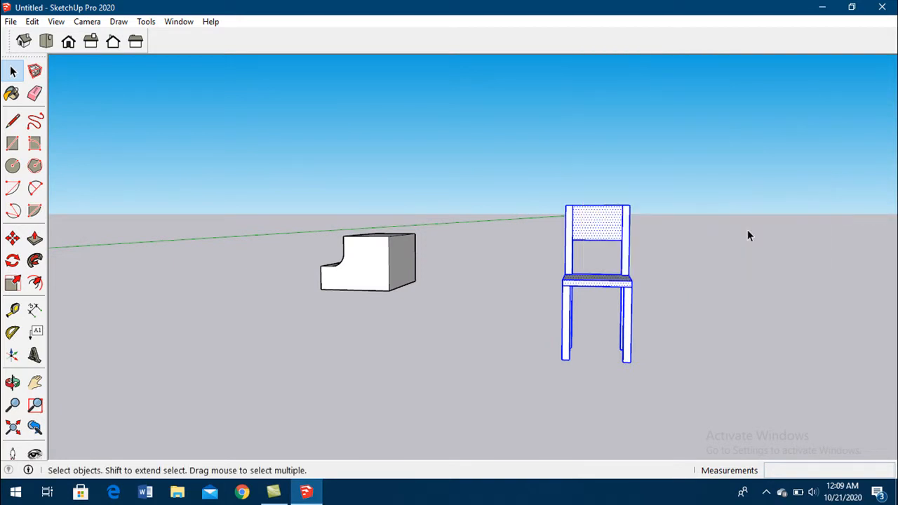
- Flip all parts of the chair along the blue direction and undo that flip
scroll(571, 294, down, 4)
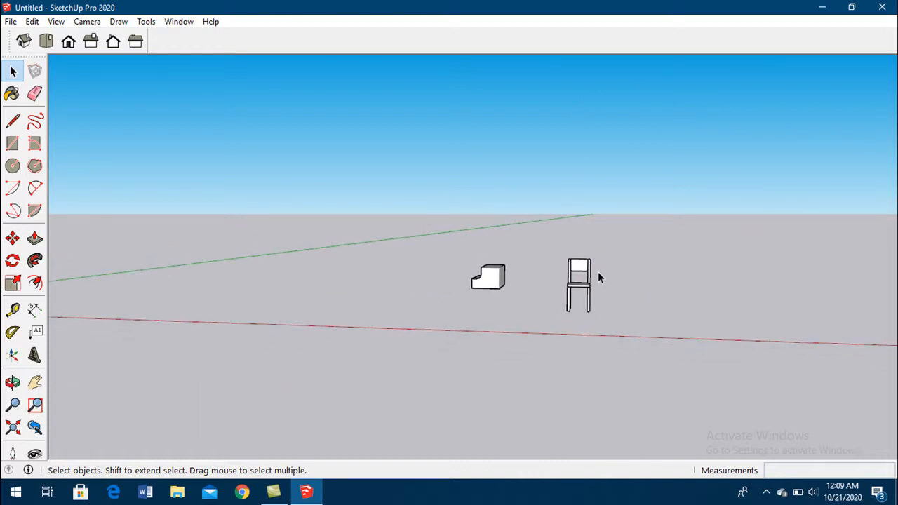
scroll(580, 268, up, 3)
drag(536, 240, 617, 379)
right_click(605, 337)
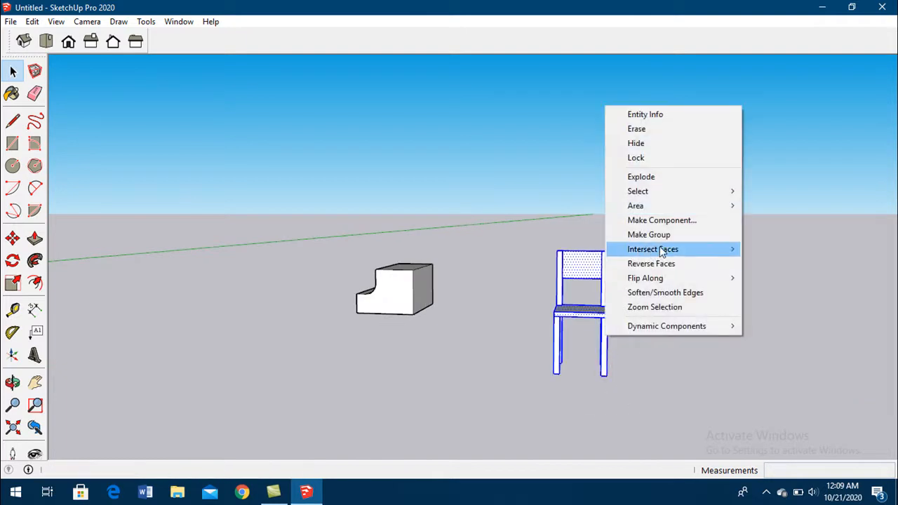
mouse_move(668, 253)
mouse_move(667, 280)
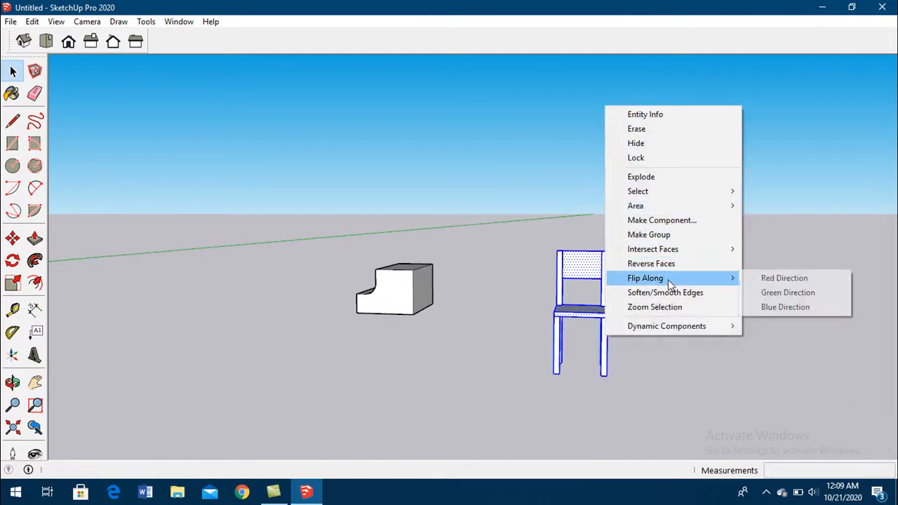
click(784, 306)
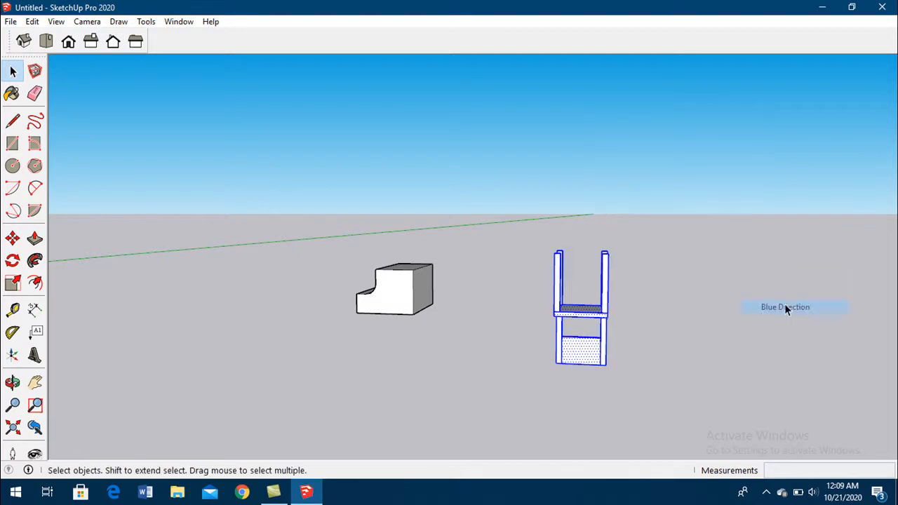
scroll(562, 270, down, 2)
scroll(562, 271, down, 3)
scroll(583, 288, up, 4)
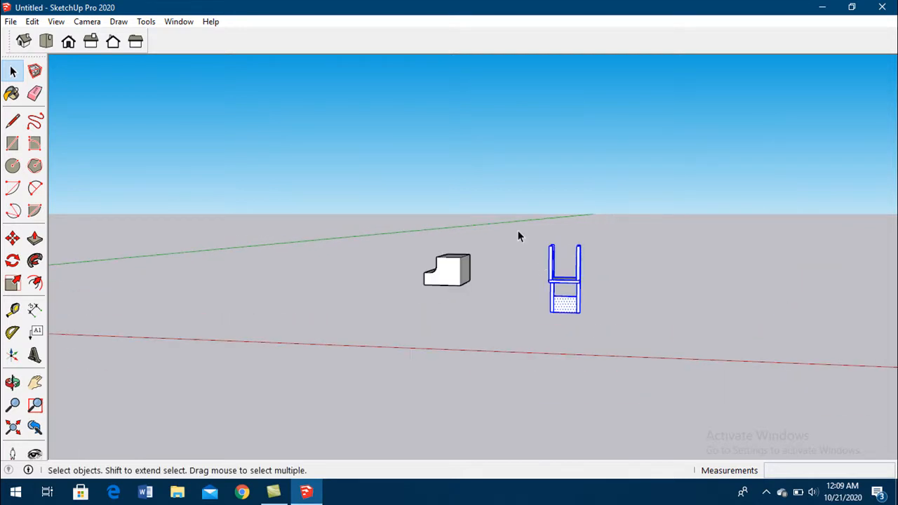
key(ctrl+z)
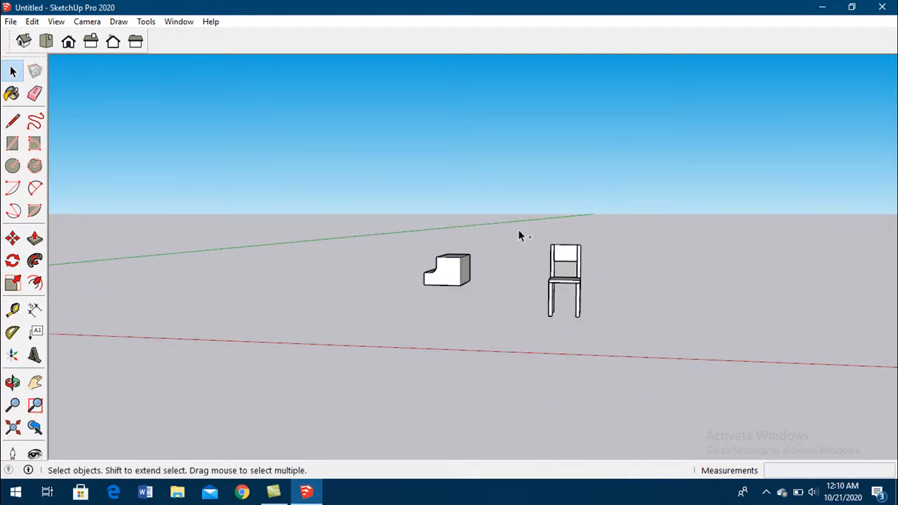
- Reselect the whole chair and flip it along the green direction
click(567, 280)
right_click(567, 280)
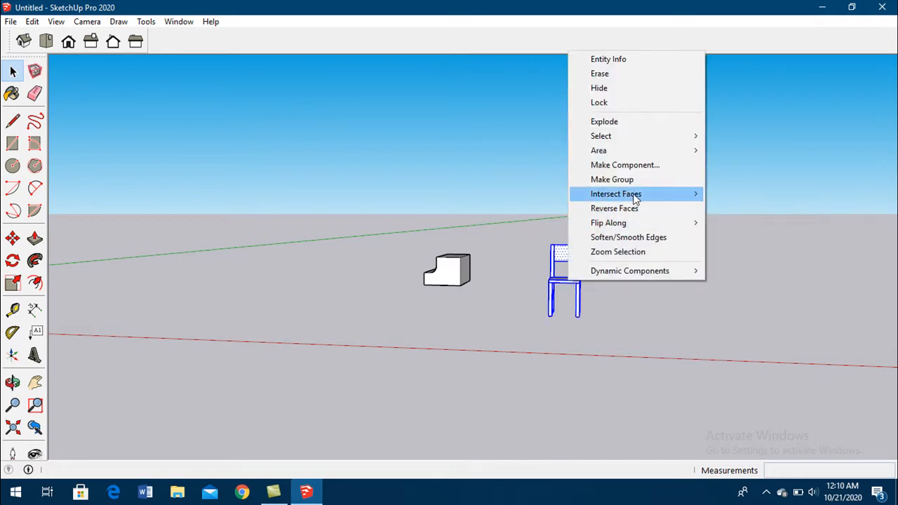
mouse_move(687, 225)
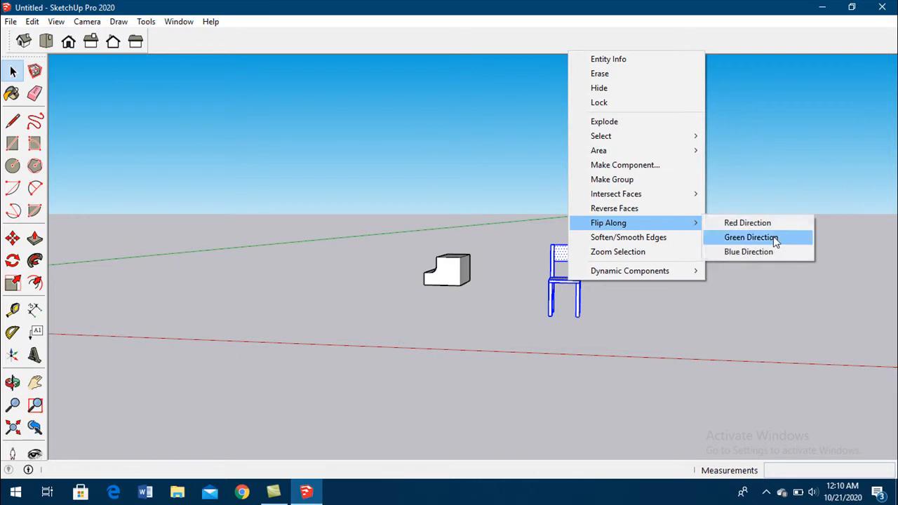
click(750, 237)
middle_drag(776, 240, 391, 254)
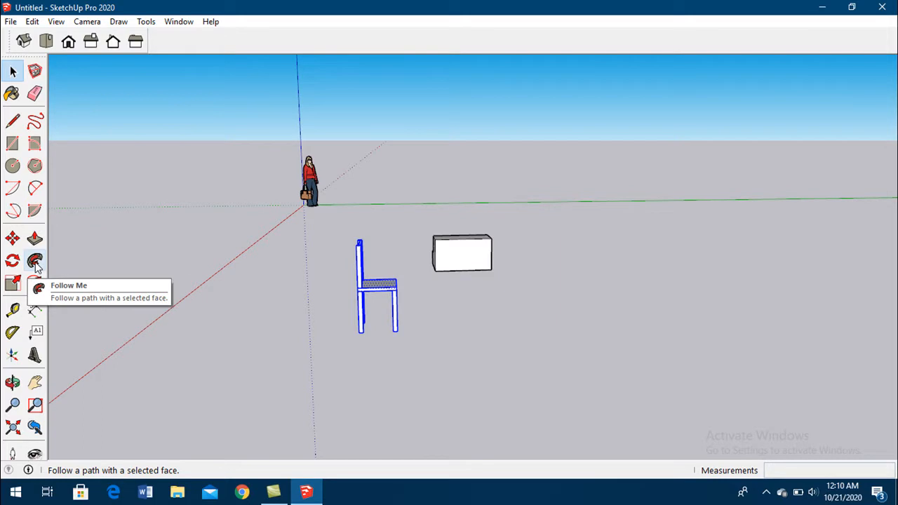
- Examine the notched block's curved step and upper corner from several angles
middle_drag(425, 265, 734, 328)
scroll(339, 274, up, 5)
middle_drag(339, 274, 357, 252)
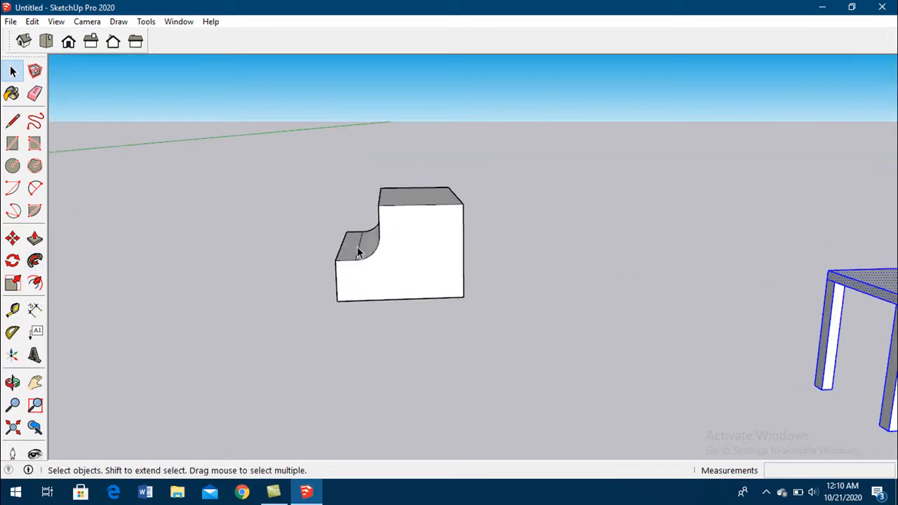
scroll(358, 252, up, 1)
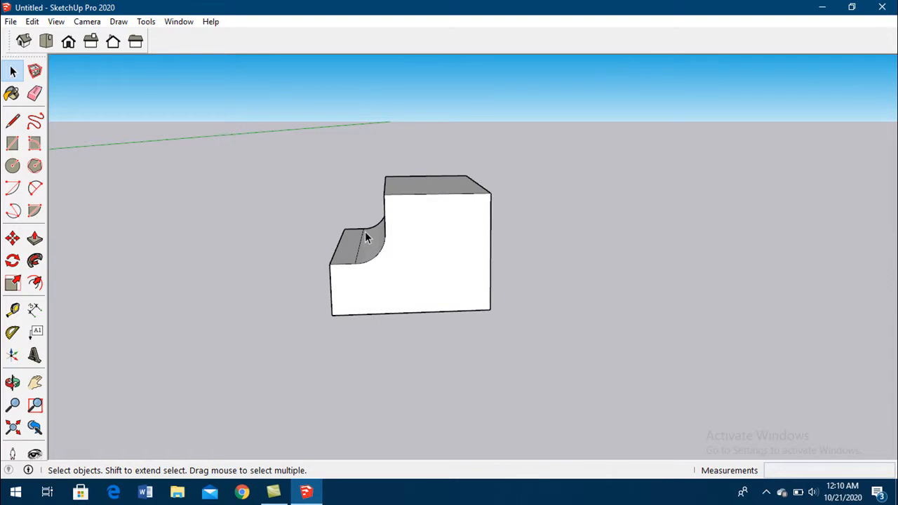
middle_drag(411, 261, 483, 294)
scroll(376, 276, down, 4)
middle_drag(376, 276, 347, 274)
scroll(384, 275, up, 2)
scroll(384, 275, up, 1)
middle_drag(425, 256, 353, 254)
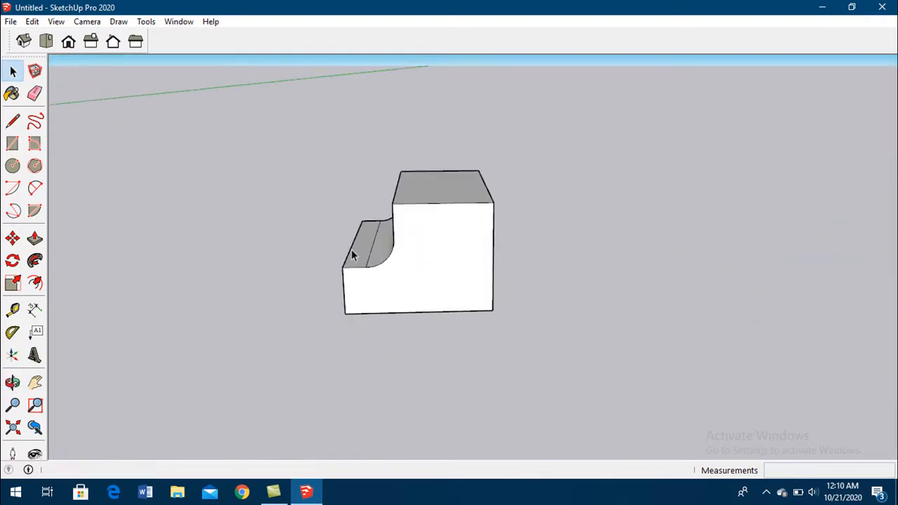
click(35, 189)
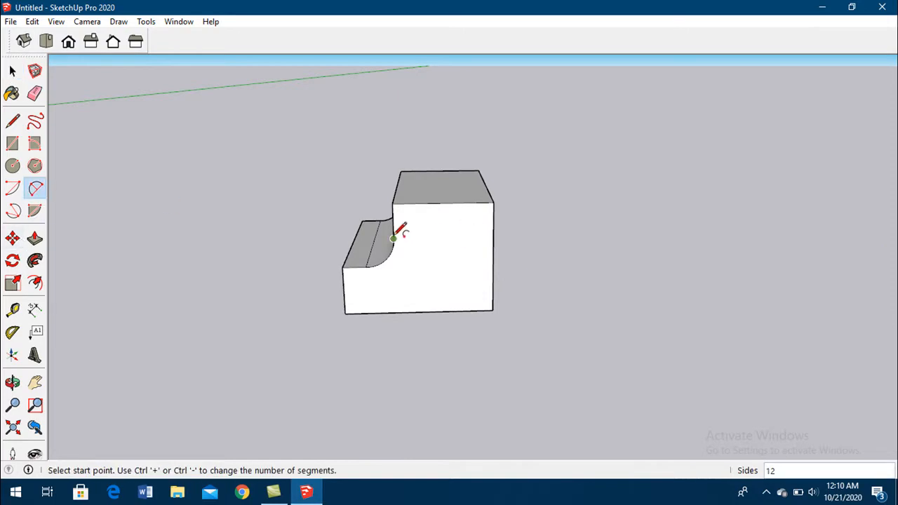
middle_drag(398, 231, 449, 181)
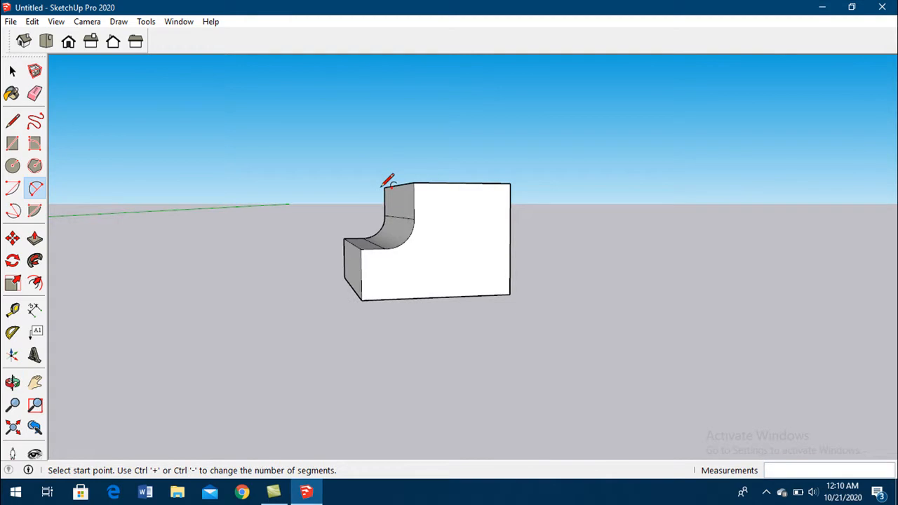
click(35, 239)
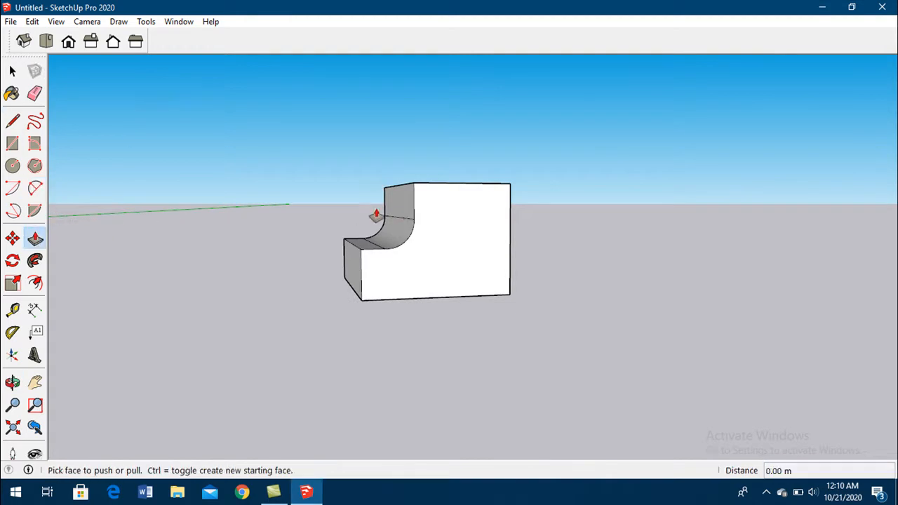
middle_drag(461, 184, 395, 267)
mouse_move(461, 186)
mouse_down()
mouse_move(467, 172)
mouse_move(469, 185)
mouse_up()
key(Escape)
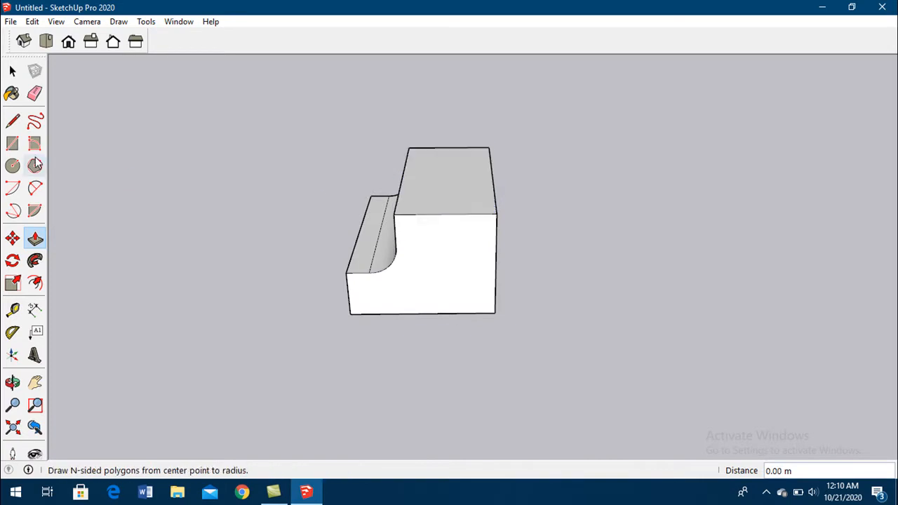
- Draw an arc with a radius of about 0.10 m across the upper corner of the block's notched side face
click(36, 188)
middle_drag(438, 221, 543, 146)
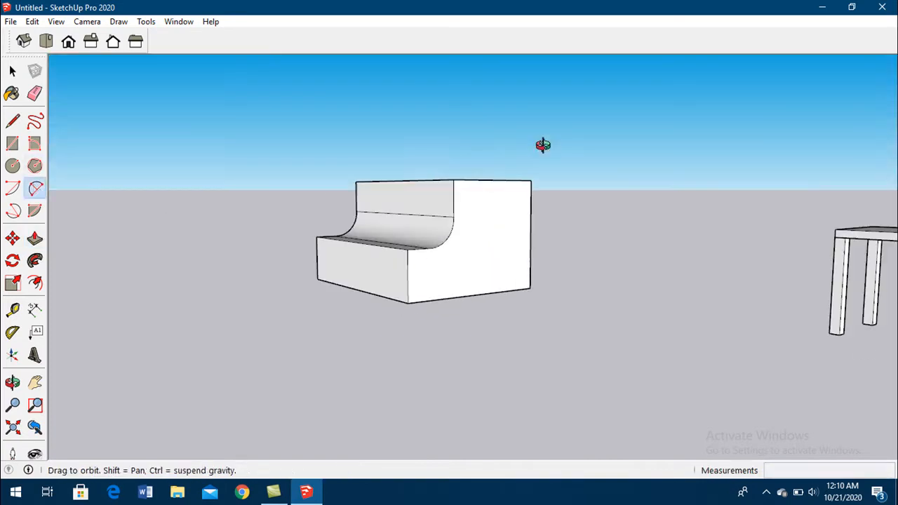
click(453, 207)
click(476, 181)
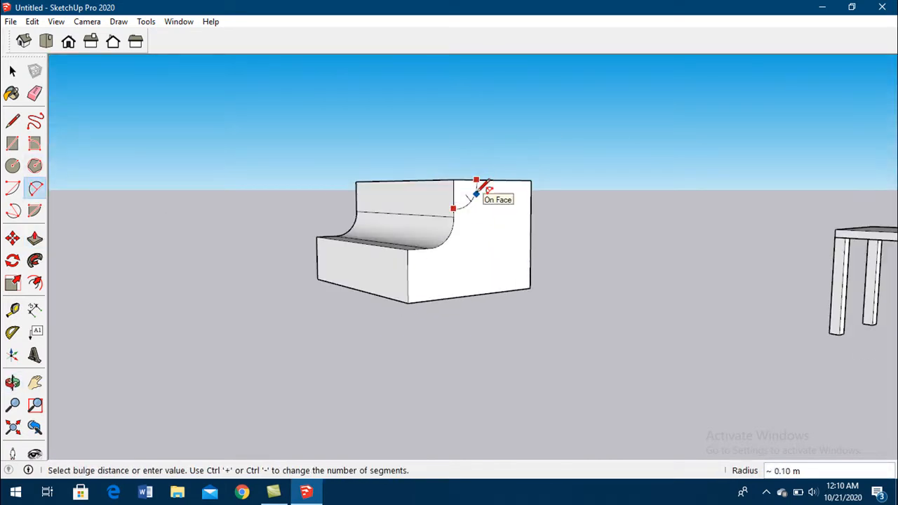
click(477, 193)
- Push the corner area cut off by the arc about 0.85 m through the block to form a second curved notch
click(34, 238)
drag(469, 197, 274, 166)
middle_drag(274, 166, 479, 178)
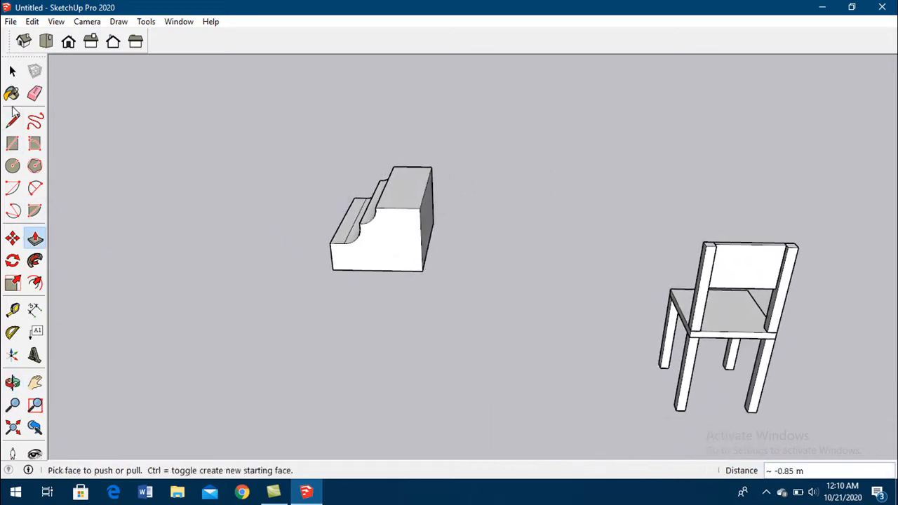
- Select the entire double-notched block, move it farther away from the chair, and deselect it
click(13, 70)
middle_drag(66, 108, 241, 176)
drag(241, 176, 413, 316)
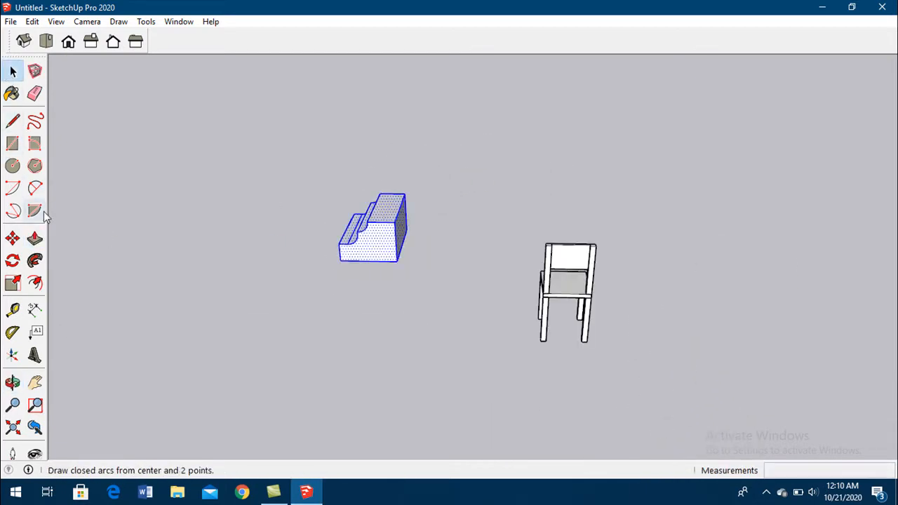
click(12, 238)
drag(312, 276, 212, 271)
click(13, 70)
click(231, 136)
middle_drag(230, 136, 287, 225)
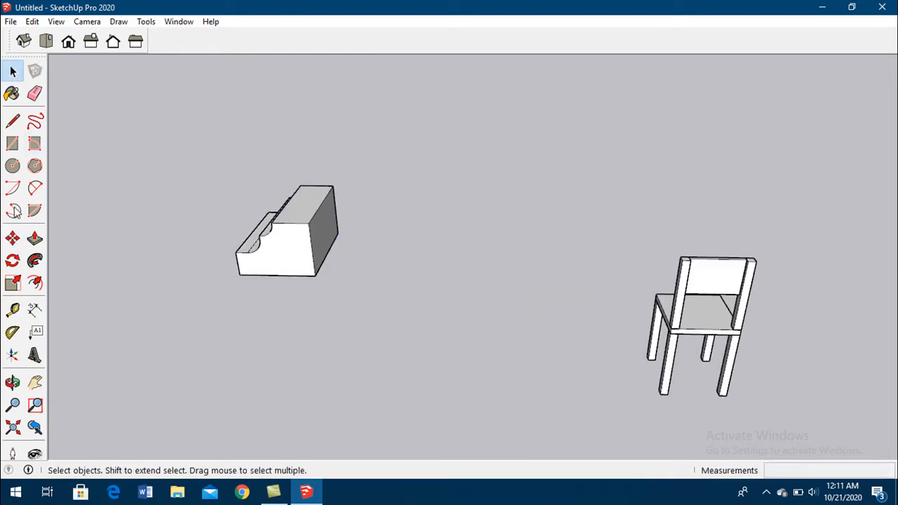
- Push the block's notched end face inward, starting with about 0.56 m, to reduce the block to a thin slice
click(34, 238)
mouse_move(310, 260)
mouse_down()
mouse_move(293, 262)
mouse_move(302, 247)
mouse_up()
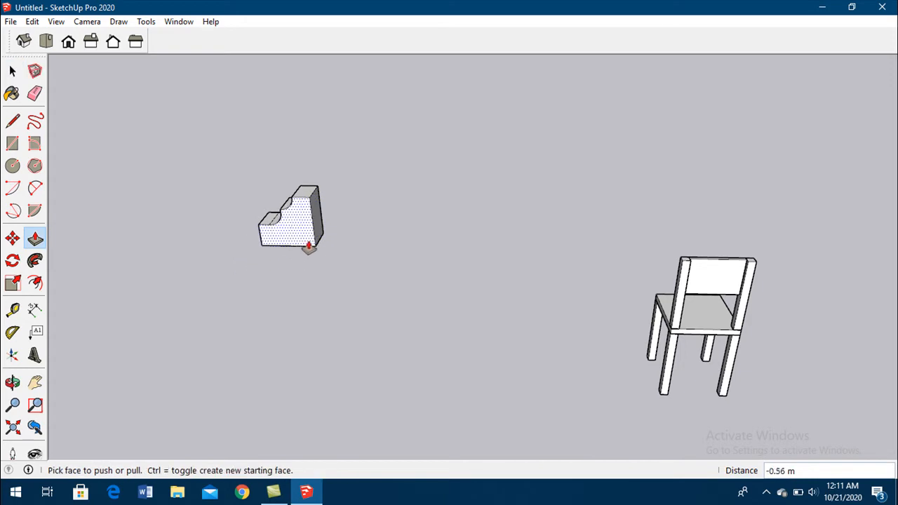
middle_drag(308, 247, 339, 261)
middle_drag(281, 248, 323, 283)
drag(322, 284, 320, 243)
middle_drag(321, 242, 244, 198)
- Delete the block's other faces and edges, keeping only one flat notched profile face
click(12, 71)
middle_drag(365, 167, 568, 202)
drag(393, 141, 392, 141)
middle_drag(392, 141, 479, 141)
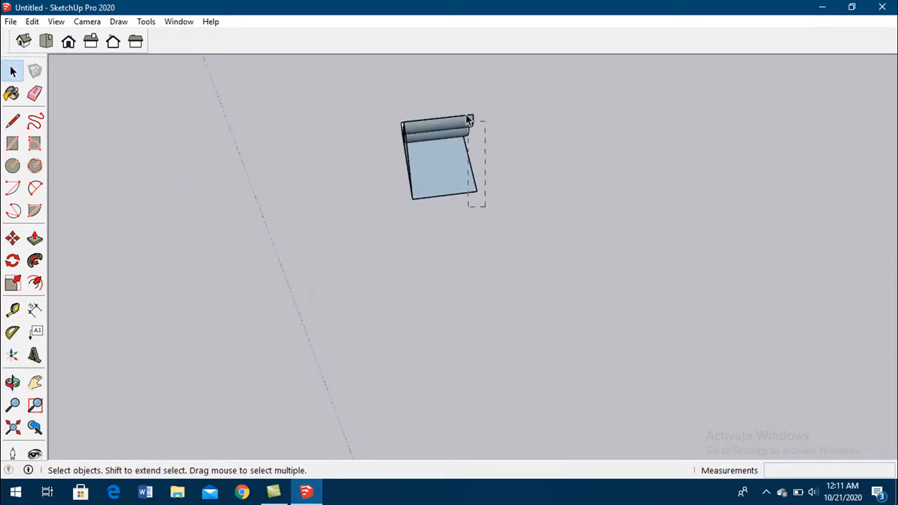
middle_drag(456, 106, 393, 231)
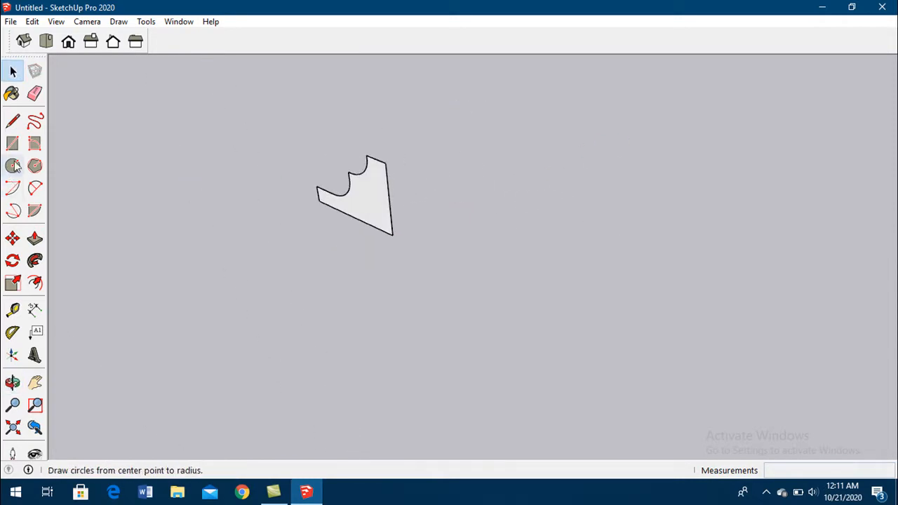
- Draw a horizontal rectangle of about 1.84 m by 1.84 m starting at the profile's upper outer corner
click(13, 143)
click(370, 156)
middle_drag(393, 153, 410, 278)
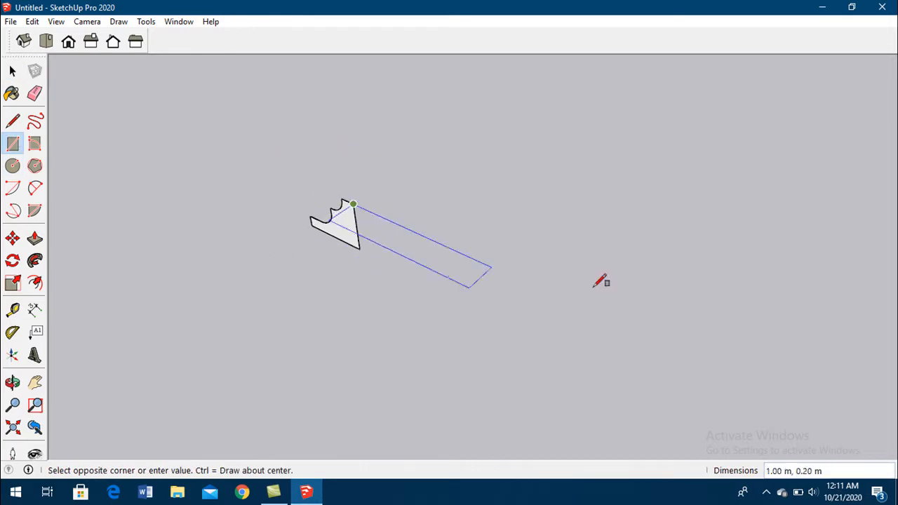
click(759, 168)
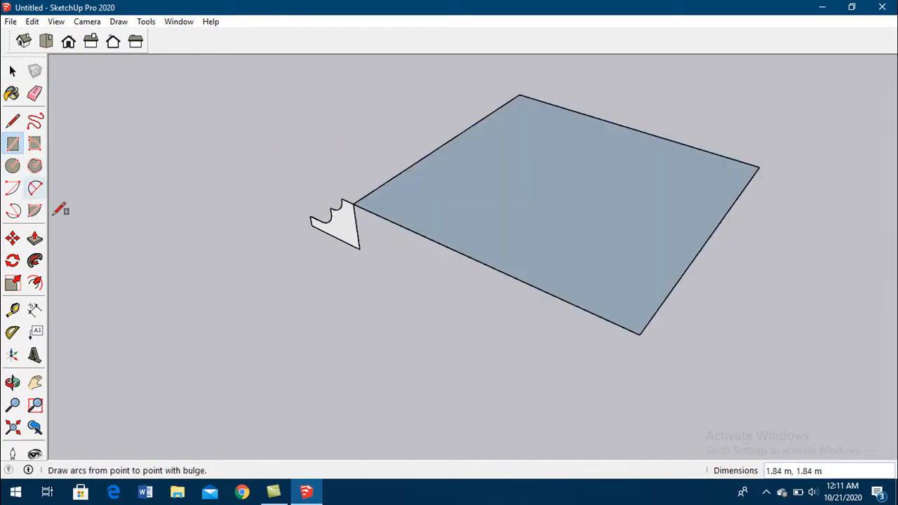
- Use Follow Me to sweep the notched profile around the perimeter of the rectangular face
click(13, 71)
click(581, 199)
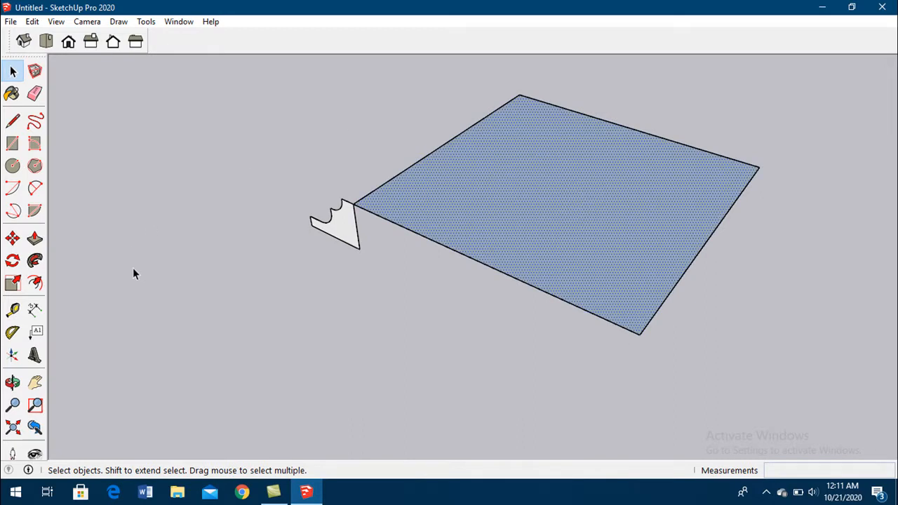
click(35, 261)
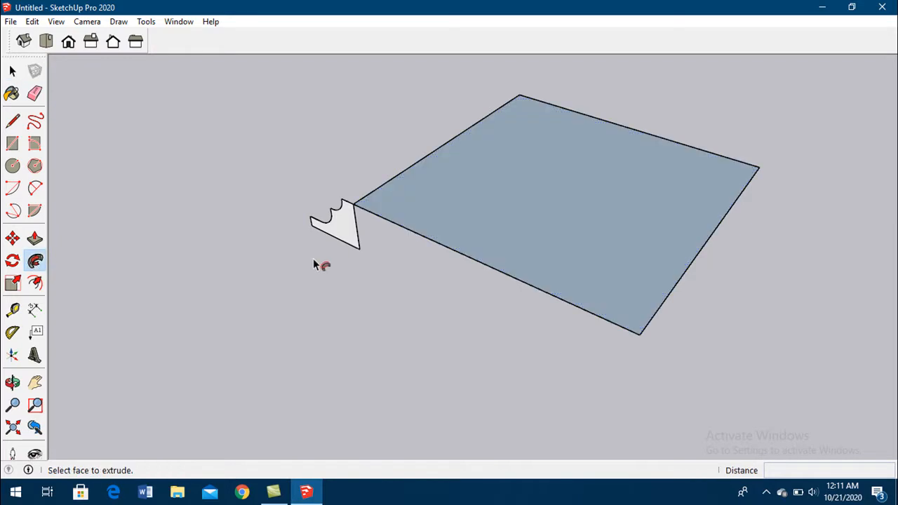
click(340, 235)
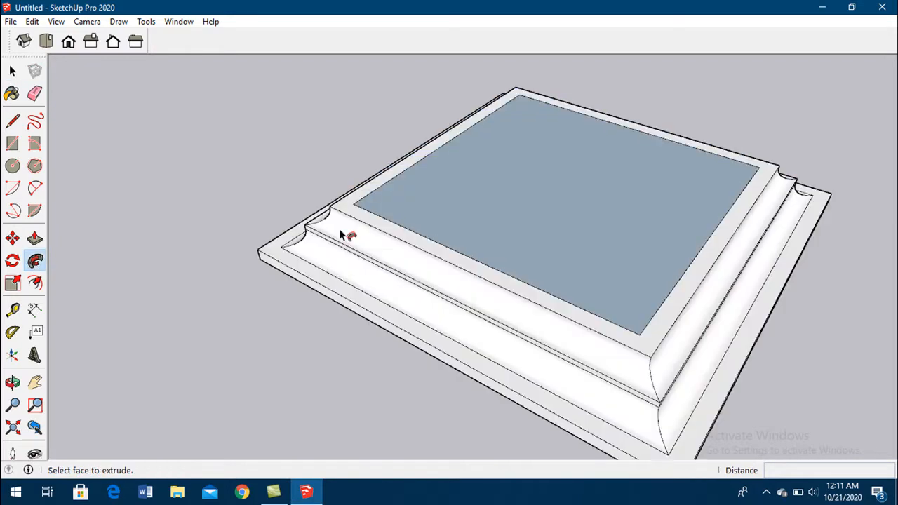
middle_drag(353, 281, 495, 215)
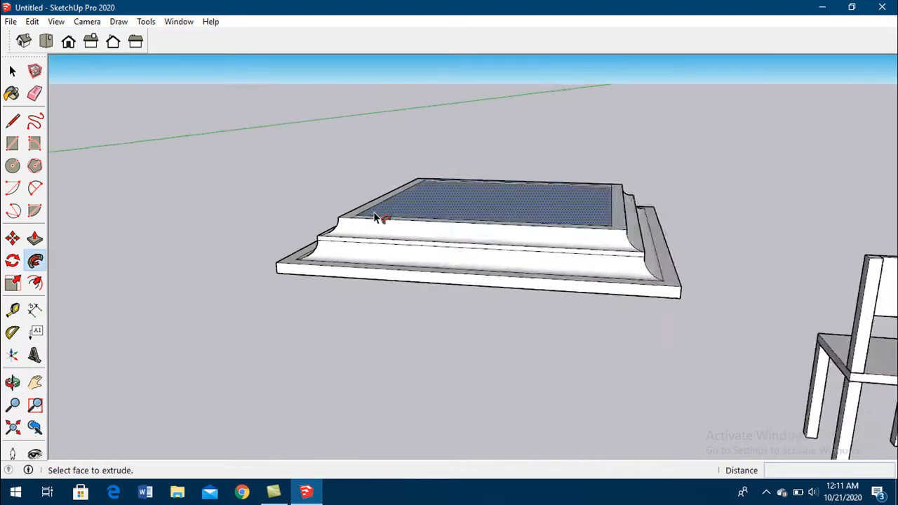
scroll(365, 217, up, 3)
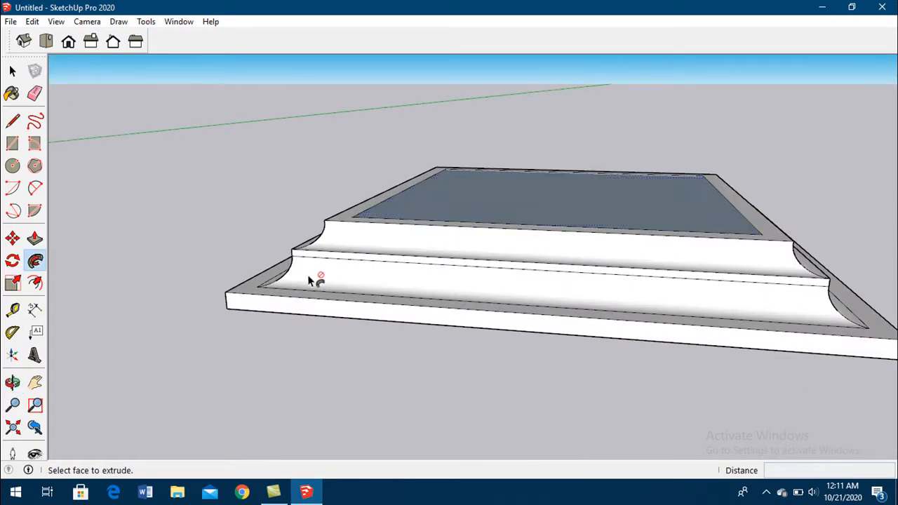
click(12, 71)
- Add a vertical dimension for the chair's full height, from the leg's foot to the top of the backrest
scroll(255, 210, down, 5)
middle_drag(484, 232, 72, 269)
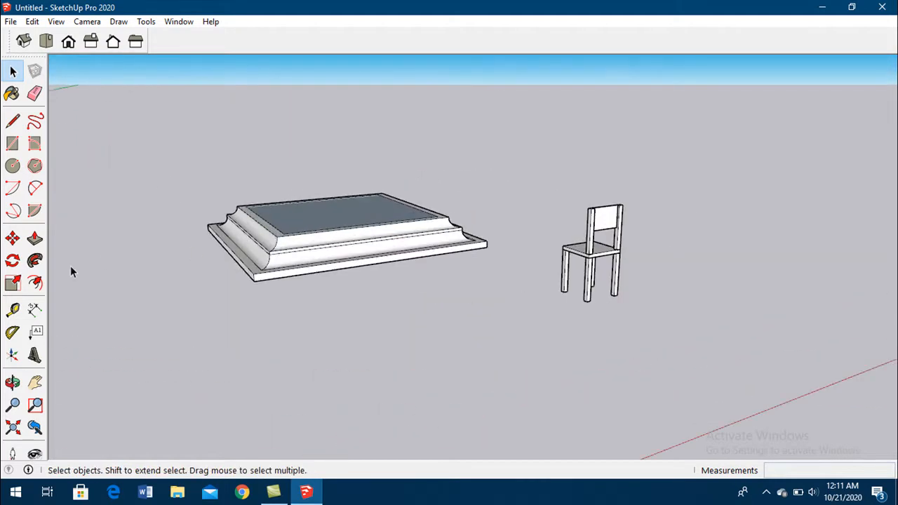
click(34, 310)
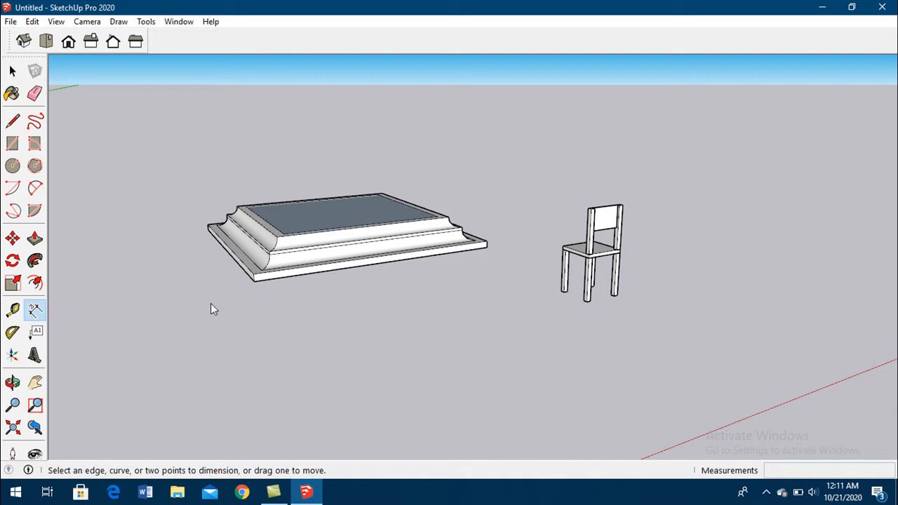
click(586, 303)
click(591, 209)
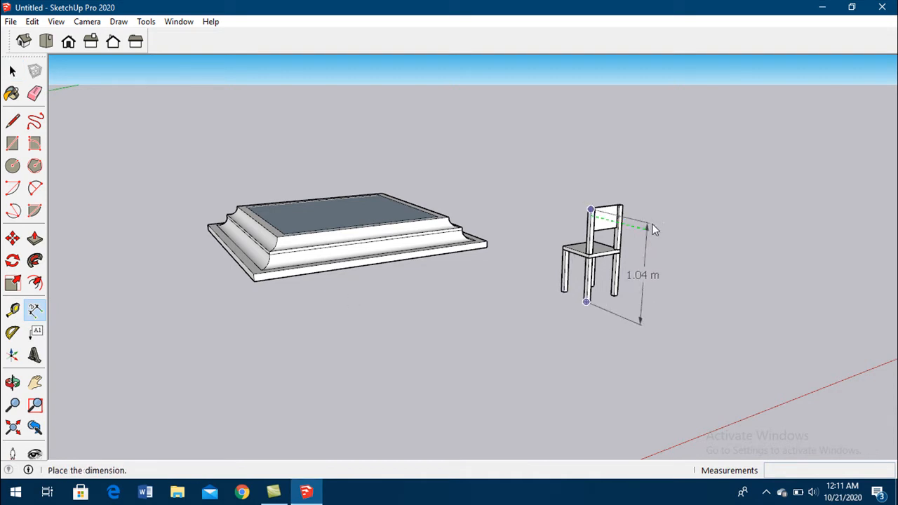
click(663, 229)
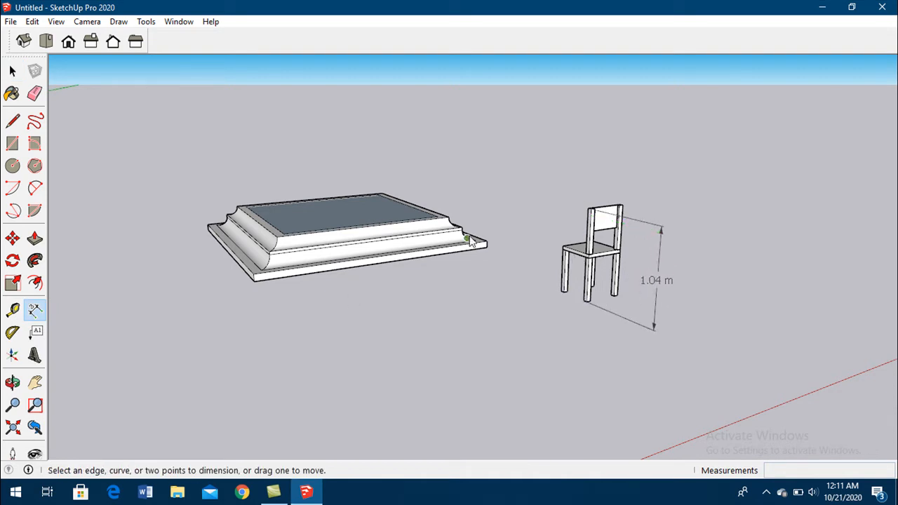
- Start a Tape Measure reading along the moulded base's lower edge from its front corner and leave the tool
click(14, 313)
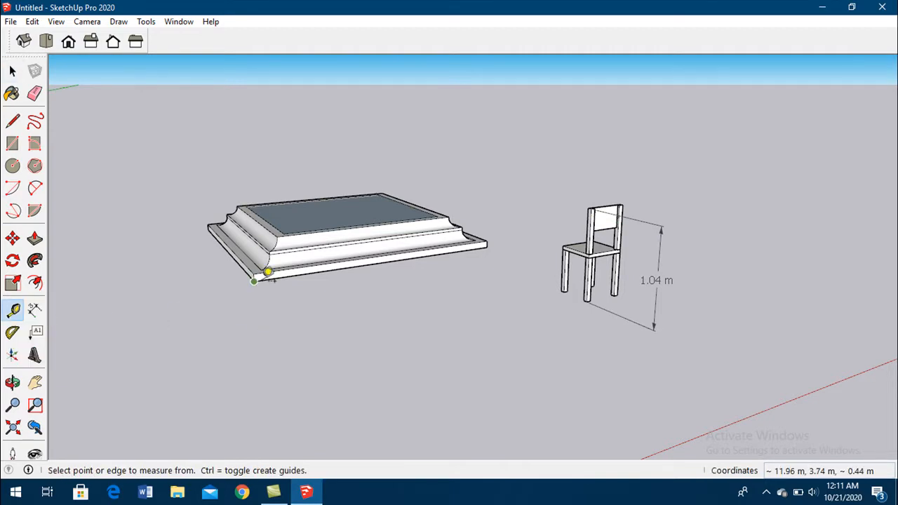
click(254, 280)
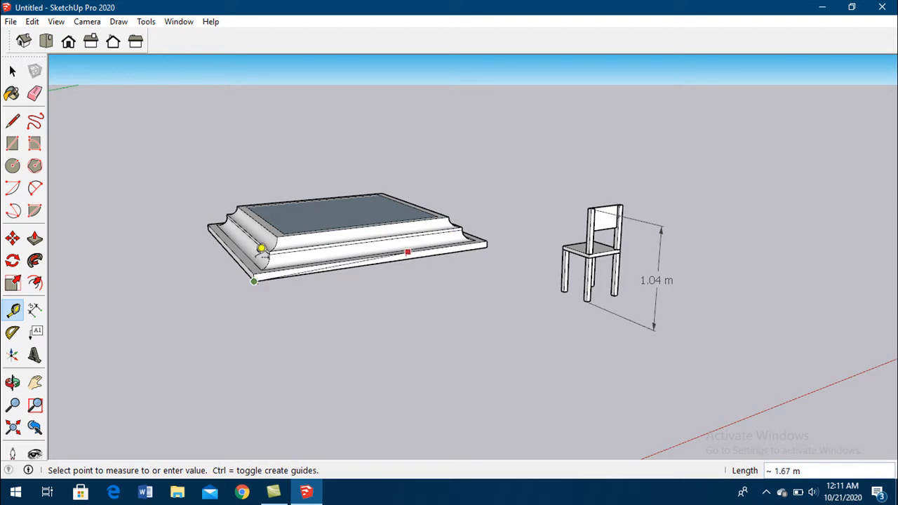
click(12, 71)
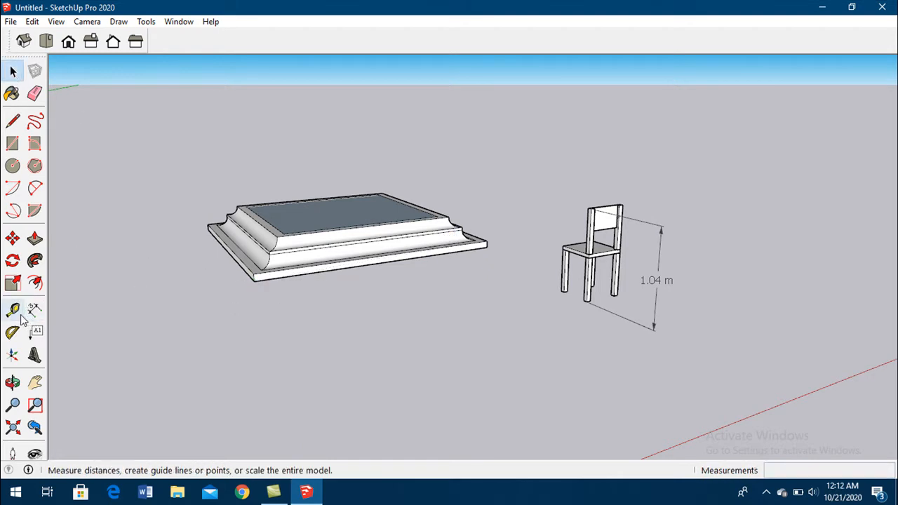
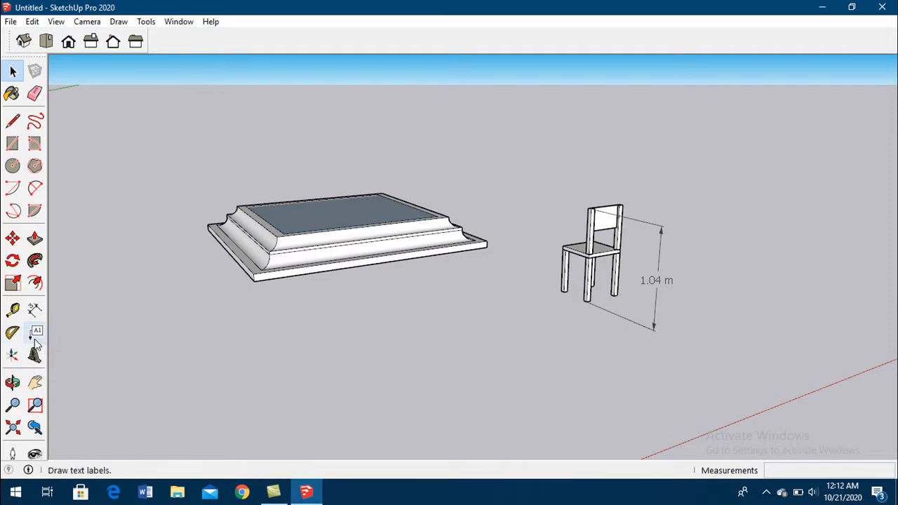
- Open the 3D Text settings and close them without placing any text
click(35, 355)
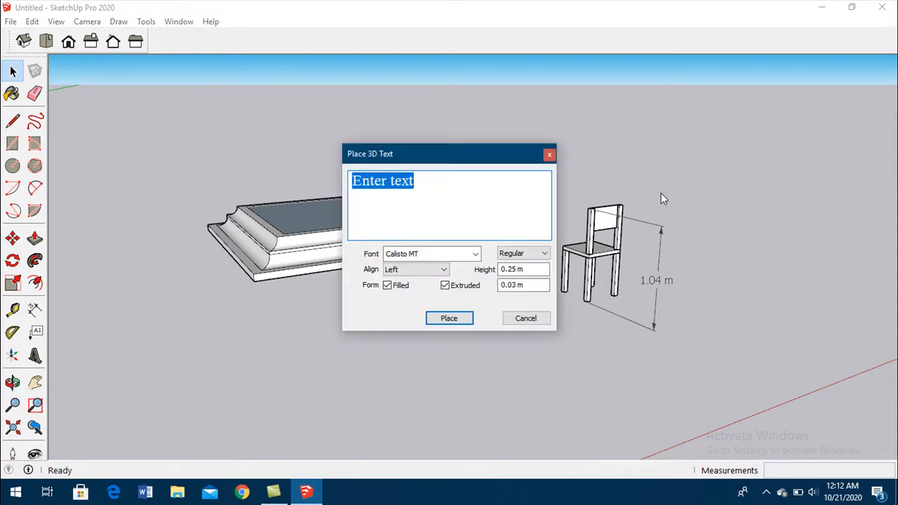
click(549, 156)
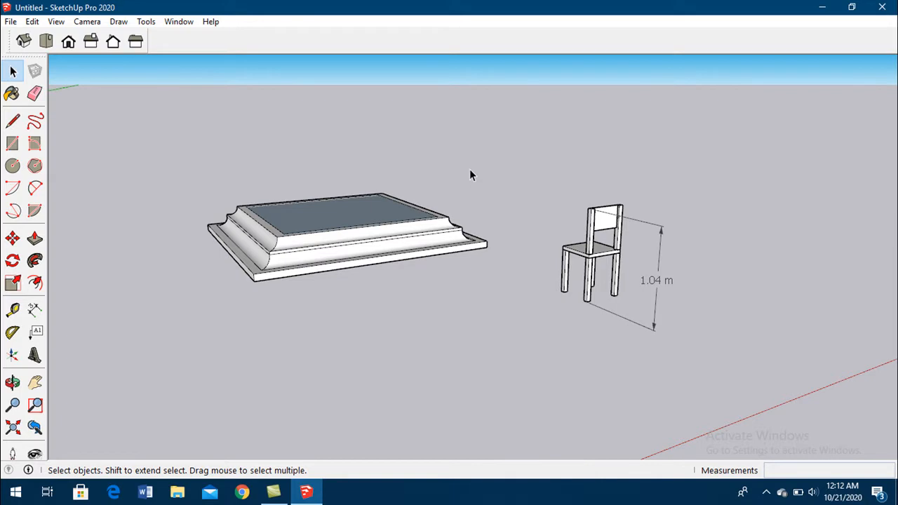
- Paint the chair's backrest panel and one rear upright with the Wood Bamboo material from the Wood collection
click(12, 95)
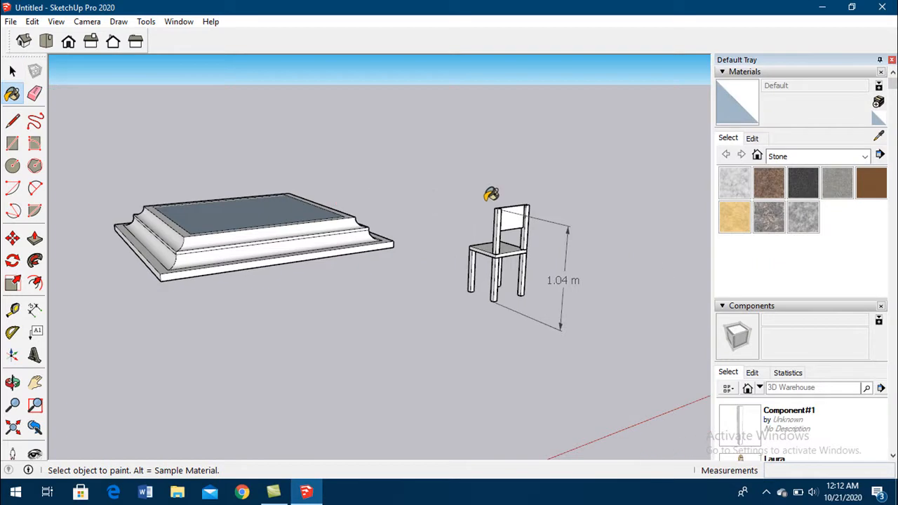
click(814, 156)
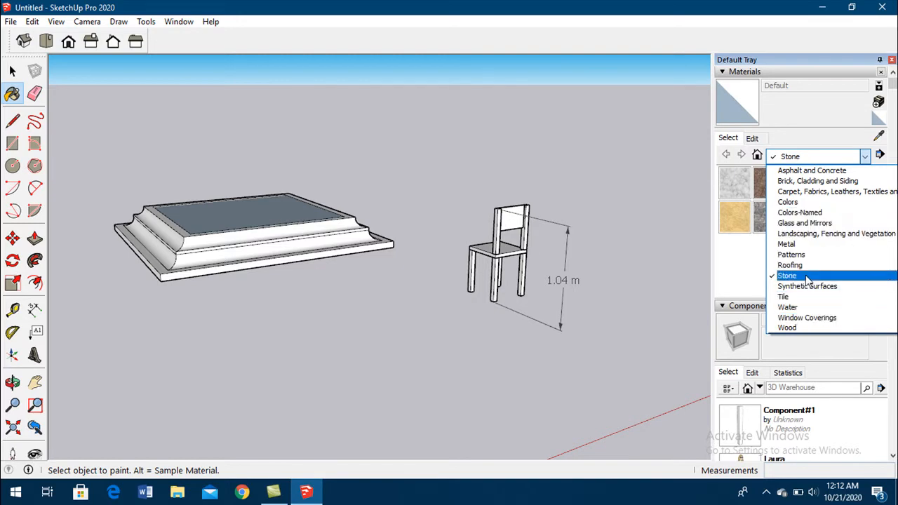
click(793, 328)
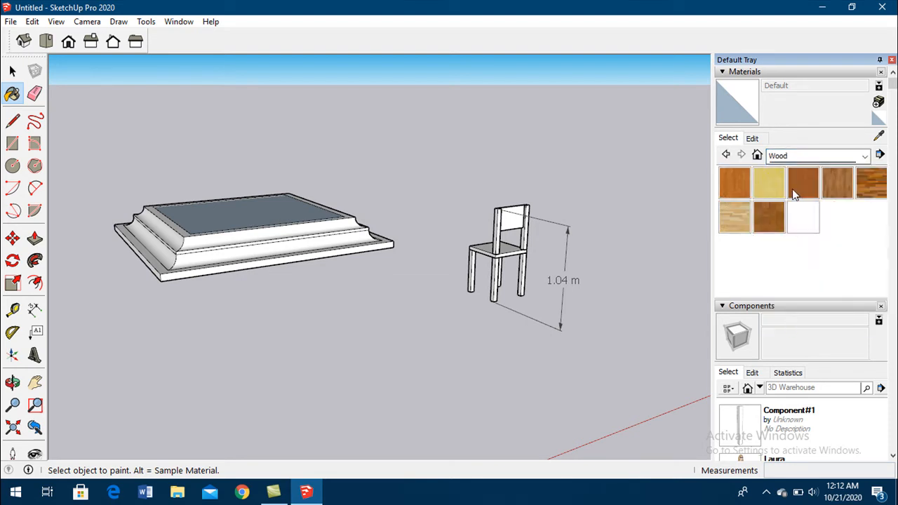
click(738, 186)
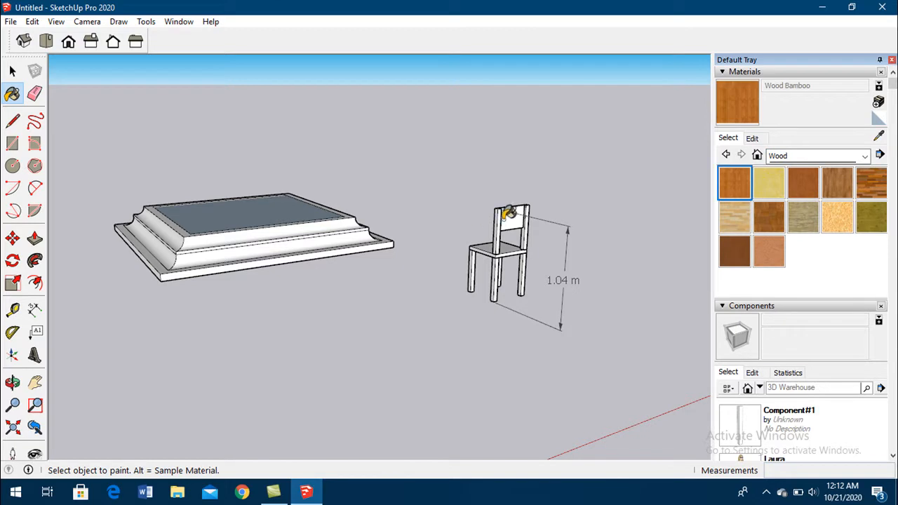
click(508, 213)
scroll(502, 221, up, 5)
click(516, 216)
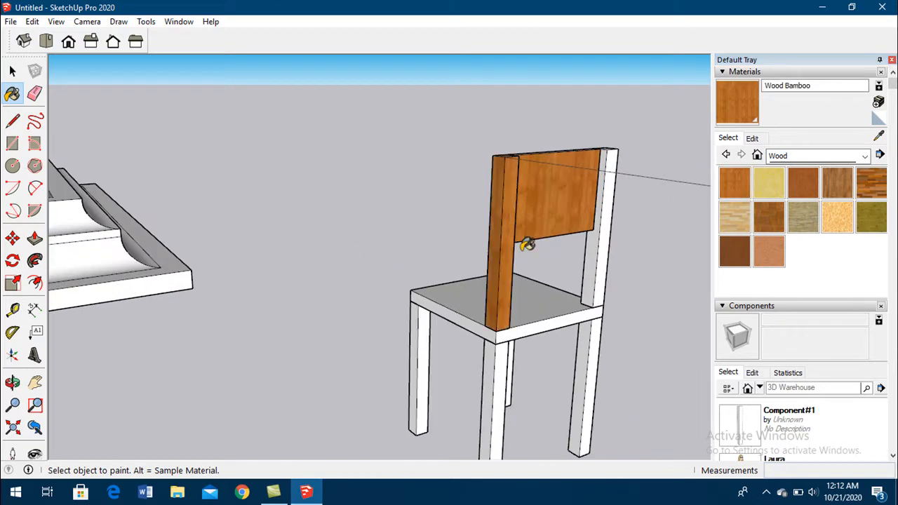
- Paint the other rear upright, the seat's top face and the two rear legs with Wood Bamboo
click(596, 268)
click(565, 287)
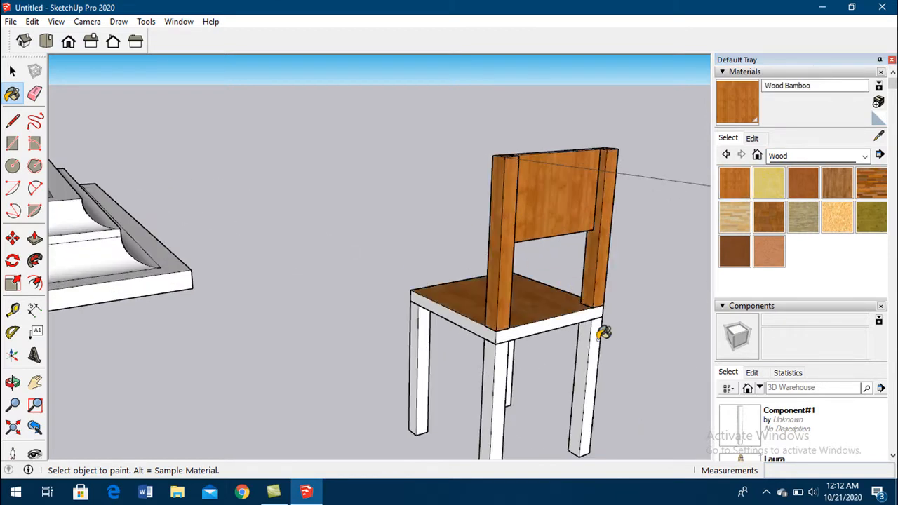
click(602, 332)
click(499, 368)
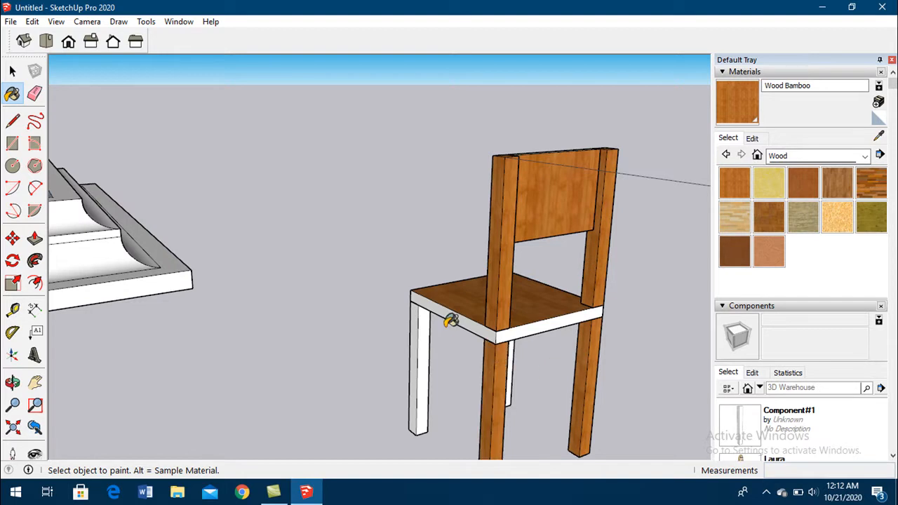
- Try the Wood Floor Dark material on the front leg behind the rear legs
scroll(449, 320, down, 3)
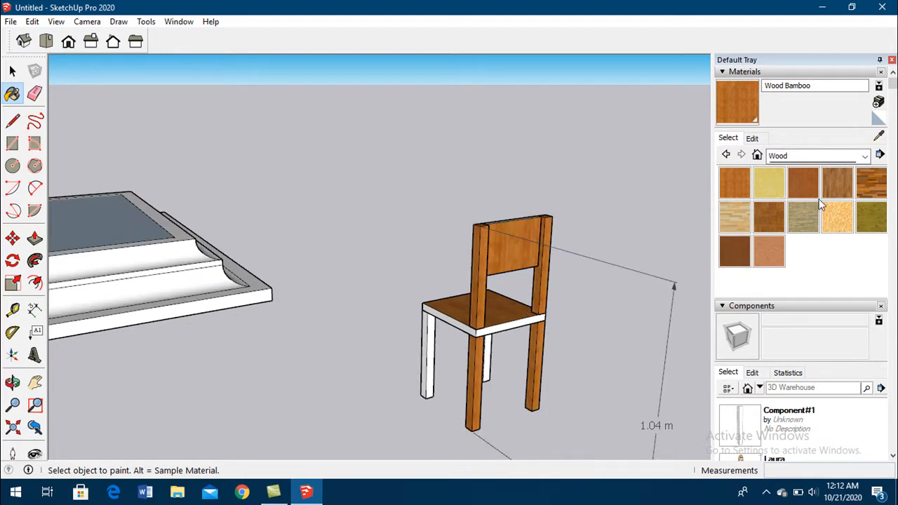
click(870, 184)
click(484, 354)
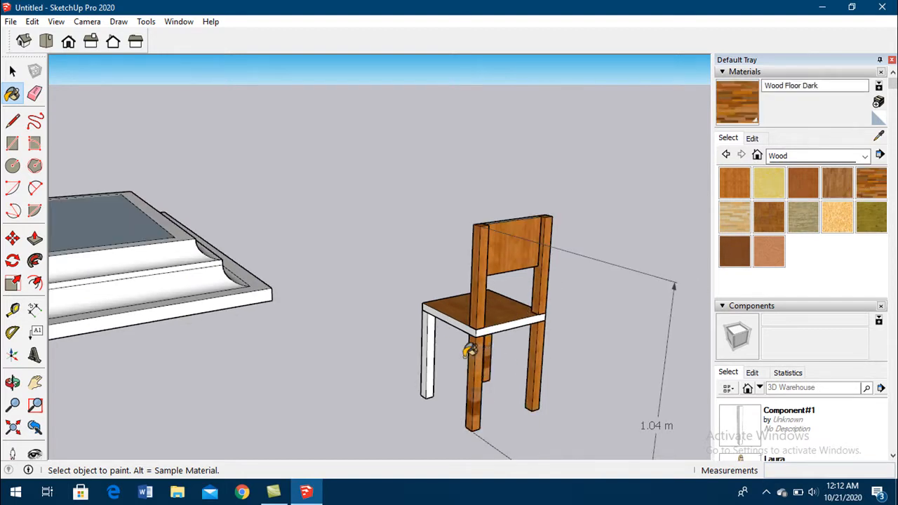
- Paint the chair's two front legs with the Wood Bamboo material
click(734, 182)
click(486, 364)
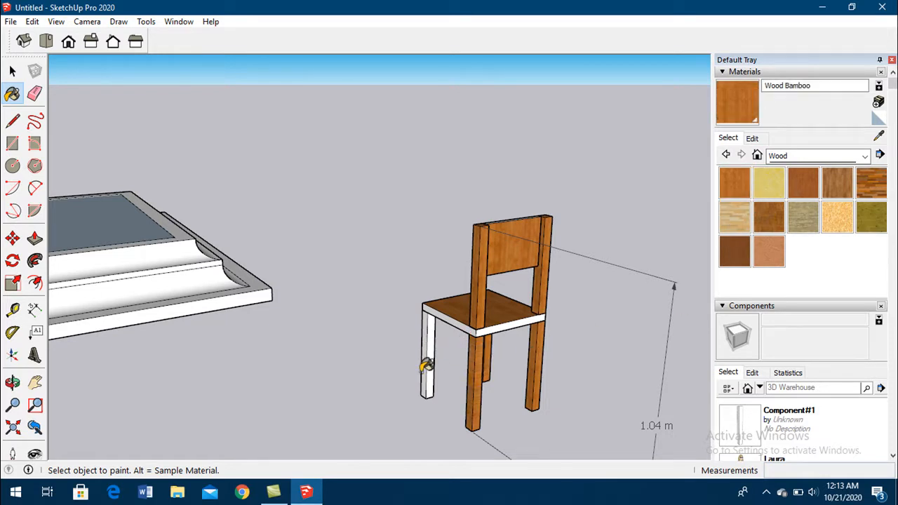
middle_drag(426, 365, 611, 341)
- Paint one side edge of the seat and the front face of the backrest panel with Wood Bamboo
click(504, 308)
scroll(523, 295, up, 3)
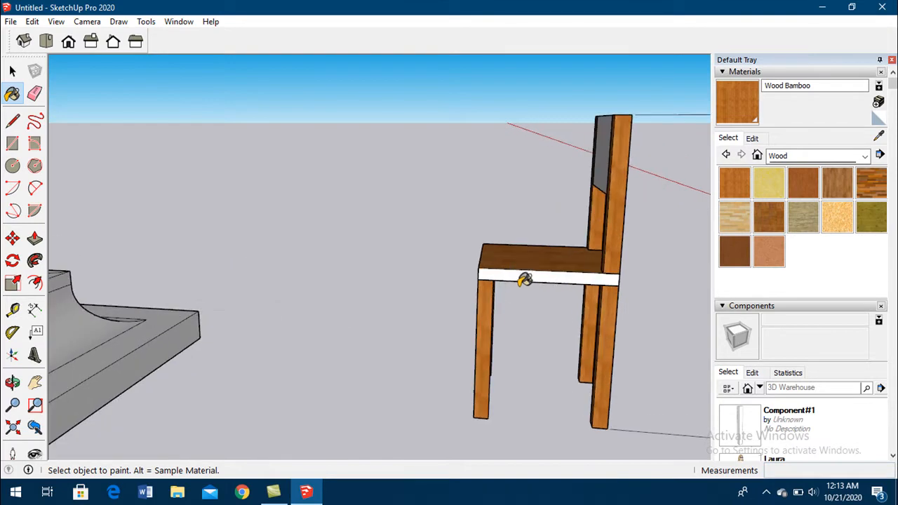
click(533, 279)
middle_drag(458, 292, 554, 344)
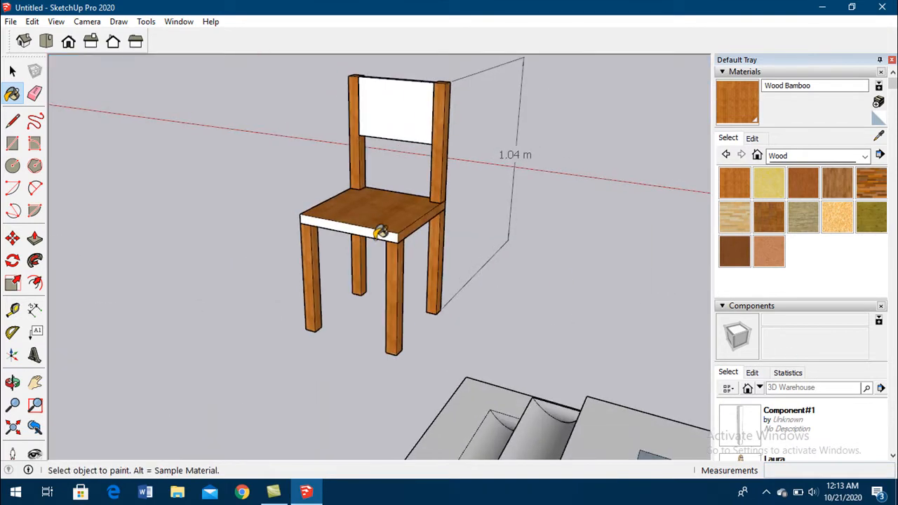
click(405, 106)
- Paint the seat's front edge, its other side edge and its underside with Wood Bamboo
middle_drag(363, 222, 666, 224)
click(201, 267)
mouse_move(201, 267)
middle_down()
mouse_move(307, 262)
mouse_move(247, 266)
mouse_move(161, 91)
mouse_move(224, 187)
middle_up()
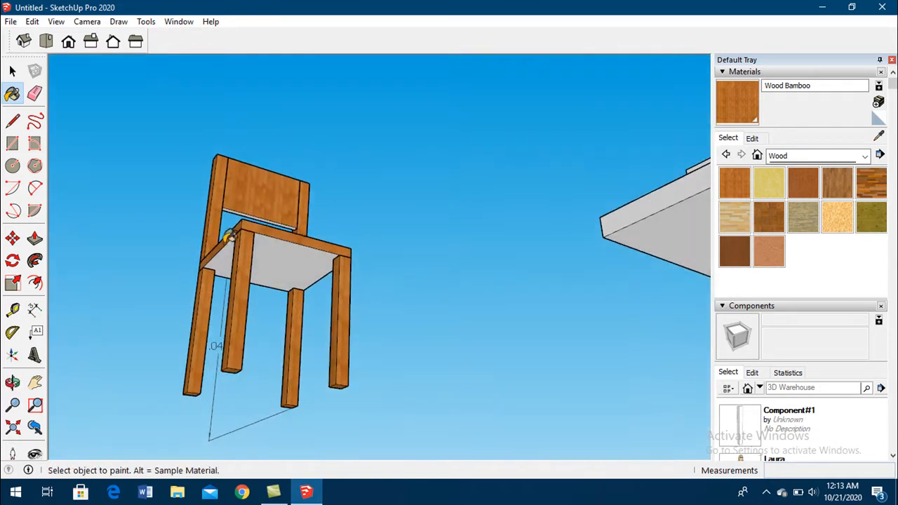
mouse_move(301, 216)
middle_down()
mouse_move(173, 310)
mouse_move(184, 194)
middle_up()
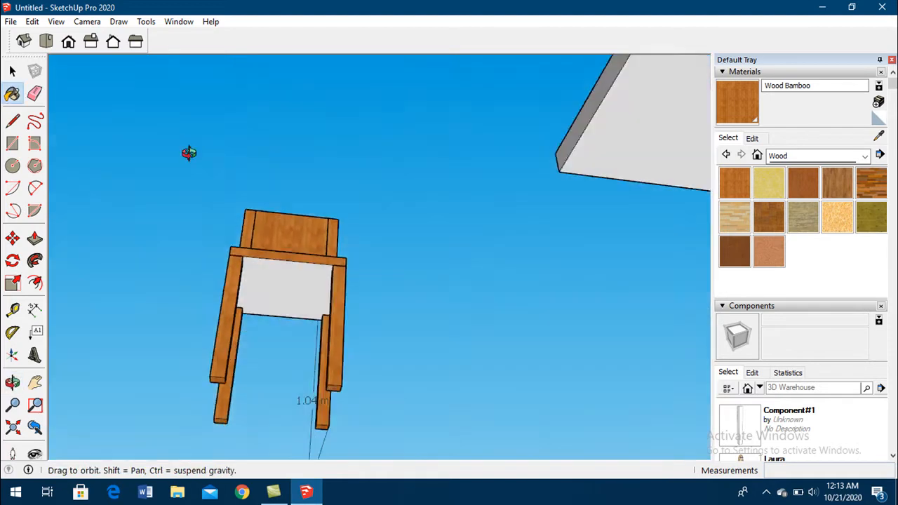
click(281, 277)
mouse_move(225, 256)
middle_down()
mouse_move(308, 409)
mouse_move(291, 244)
middle_up()
scroll(347, 312, down, 3)
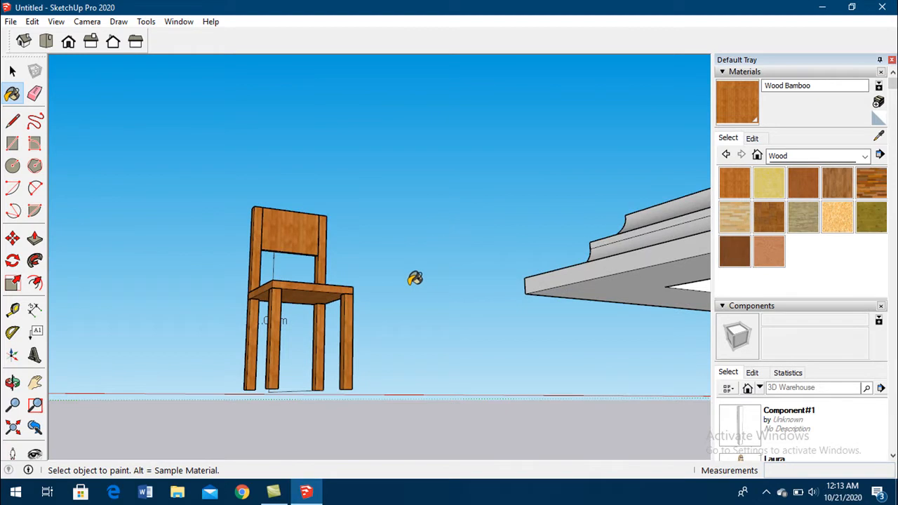
- Undo the last three material fills on the seat
key(ctrl+z)
key(ctrl+z)
key(ctrl+z)
- Reselect Wood Bamboo and paint the seat's unpainted front and side edges and its underside
middle_drag(324, 361, 316, 241)
click(12, 71)
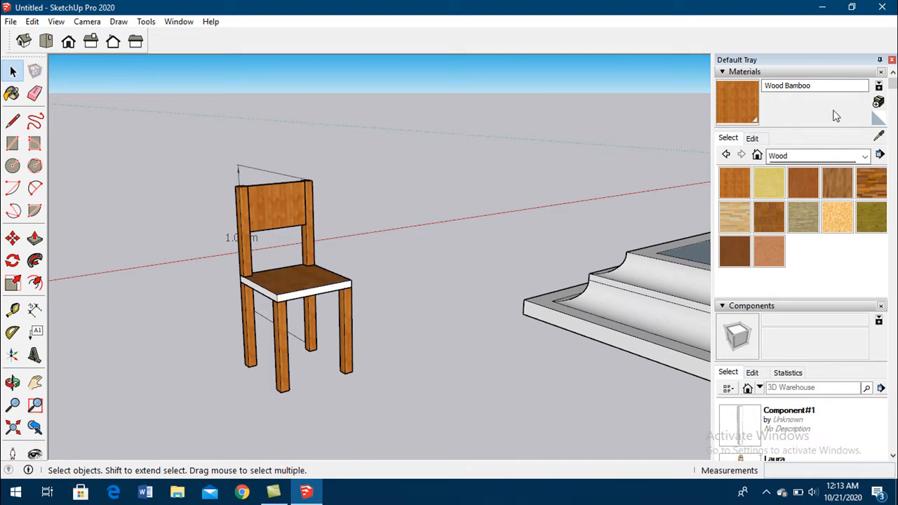
click(734, 183)
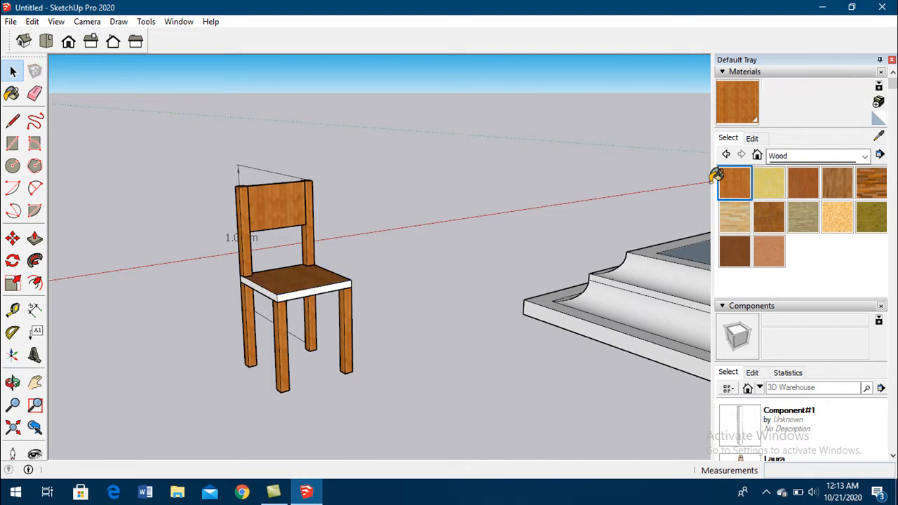
click(297, 289)
middle_drag(327, 287, 303, 313)
scroll(303, 313, up, 3)
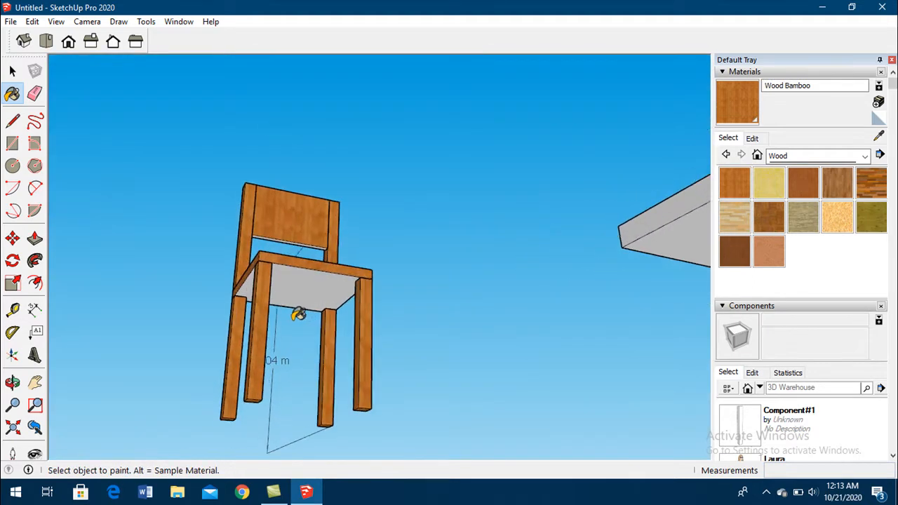
click(295, 279)
- Paint the lower edge of the backrest panel with Wood Bamboo, check the chair's other faces and leave the Paint Bucket
middle_drag(323, 357, 184, 70)
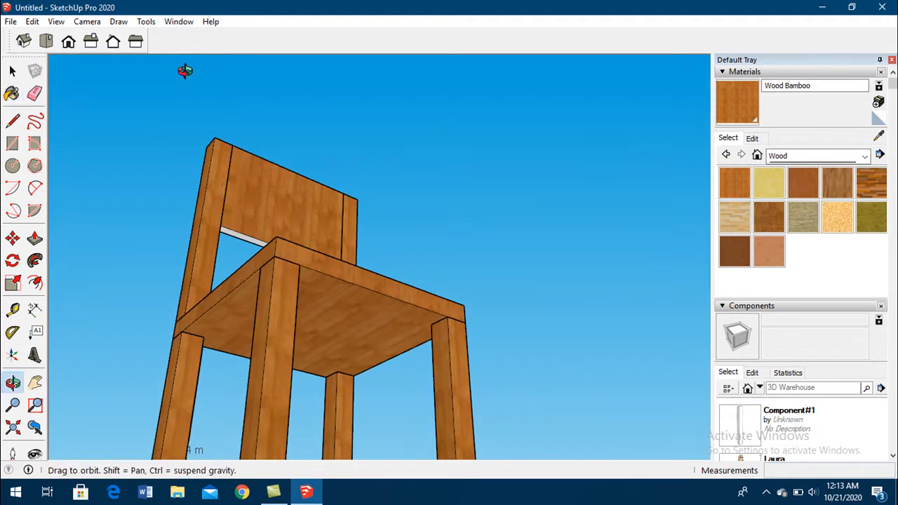
scroll(239, 227, up, 2)
scroll(231, 256, down, 3)
middle_drag(263, 266, 275, 375)
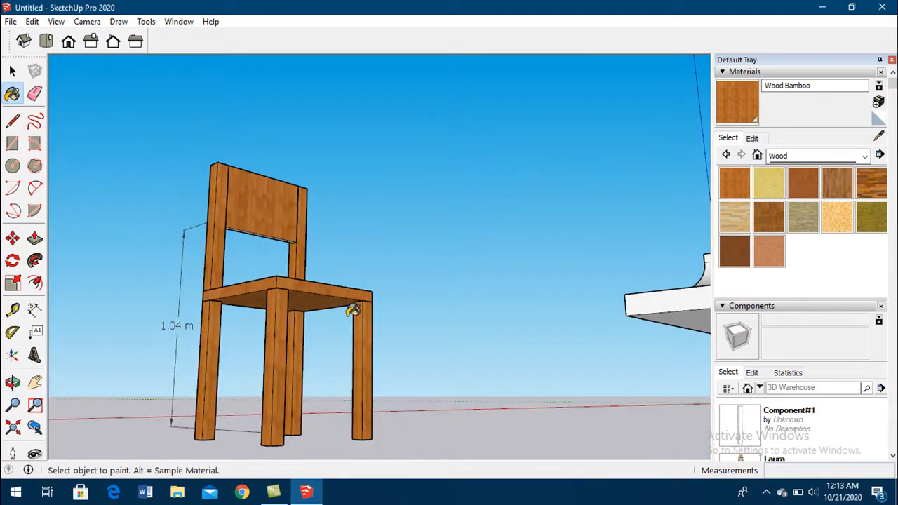
middle_drag(351, 307, 262, 315)
scroll(215, 164, up, 5)
scroll(204, 210, down, 10)
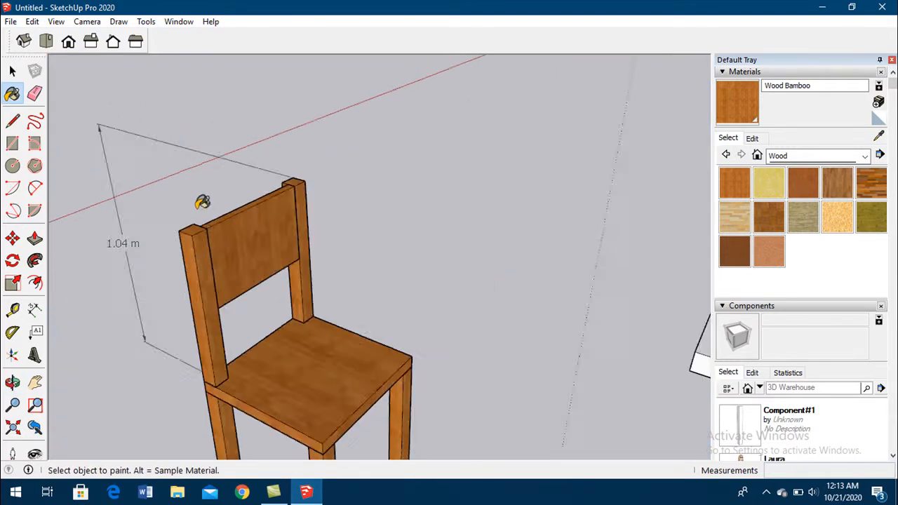
click(12, 71)
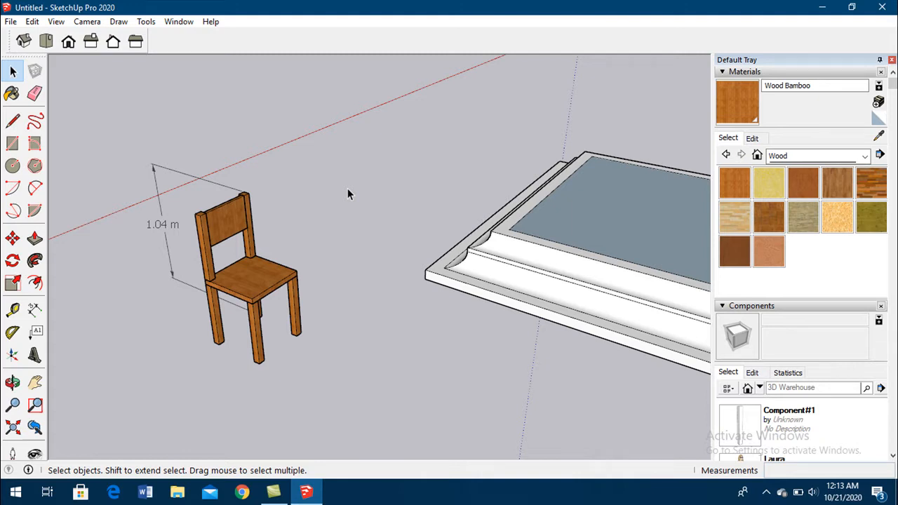
- Select a rear chair leg, look over its component options and dismiss them without choosing one
click(225, 321)
click(216, 327)
right_click(215, 323)
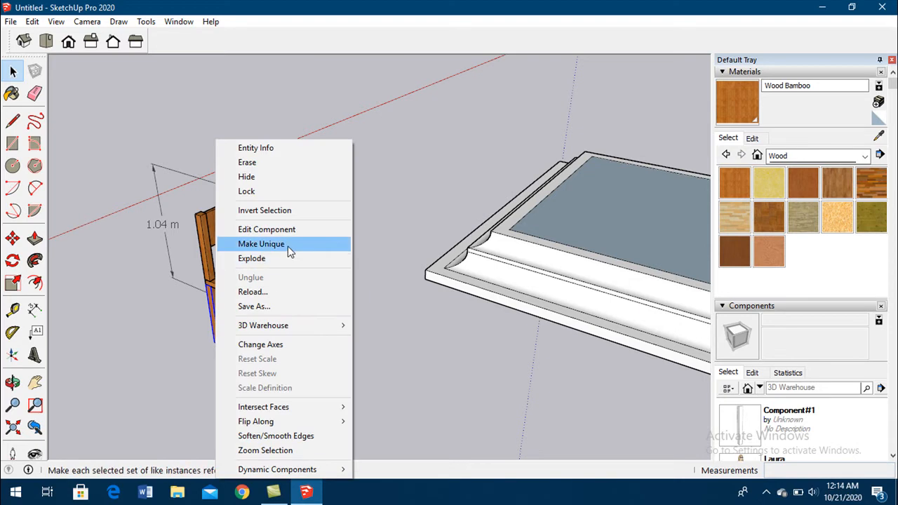
click(383, 195)
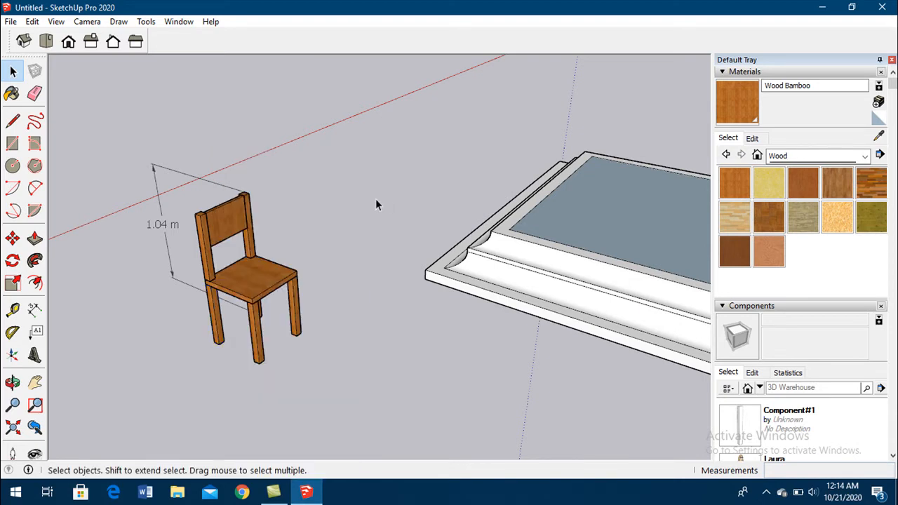
- Close the Default Tray to enlarge the modelling area
scroll(261, 186, down, 3)
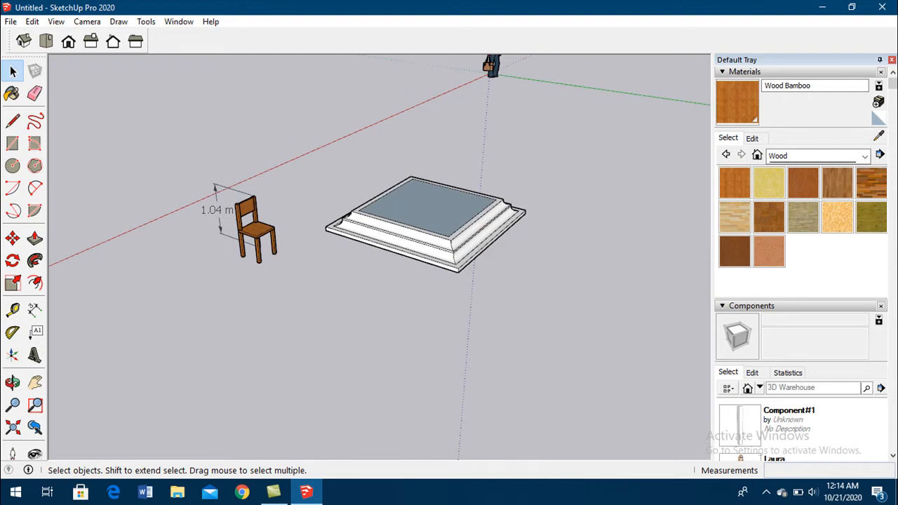
click(890, 59)
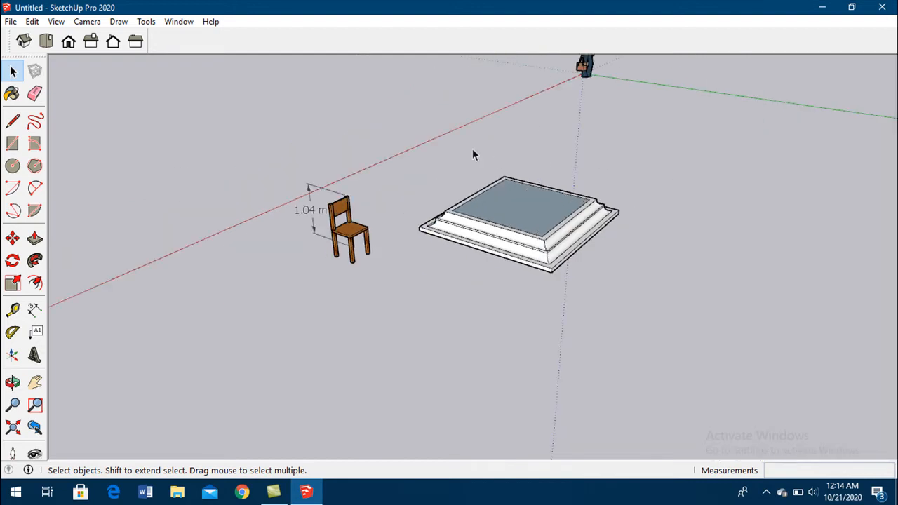
- Examine the painted chair and the moulded base from several sides and distances
middle_drag(405, 164, 463, 236)
scroll(463, 236, down, 1)
scroll(427, 221, up, 4)
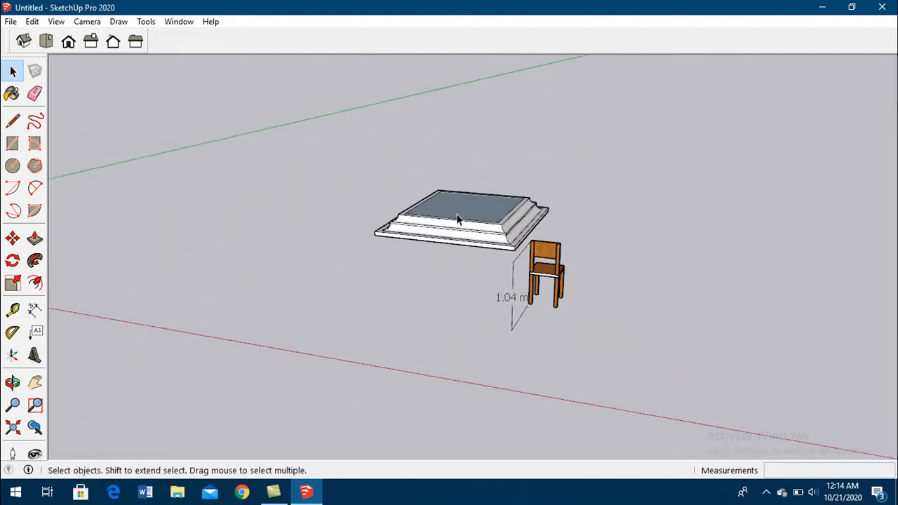
scroll(590, 193, down, 3)
scroll(619, 220, up, 2)
scroll(597, 259, up, 3)
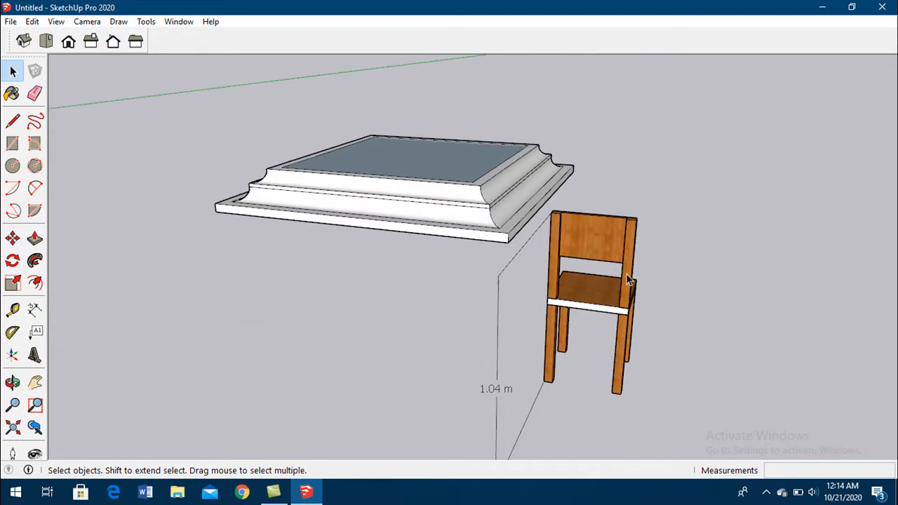
middle_drag(391, 279, 315, 247)
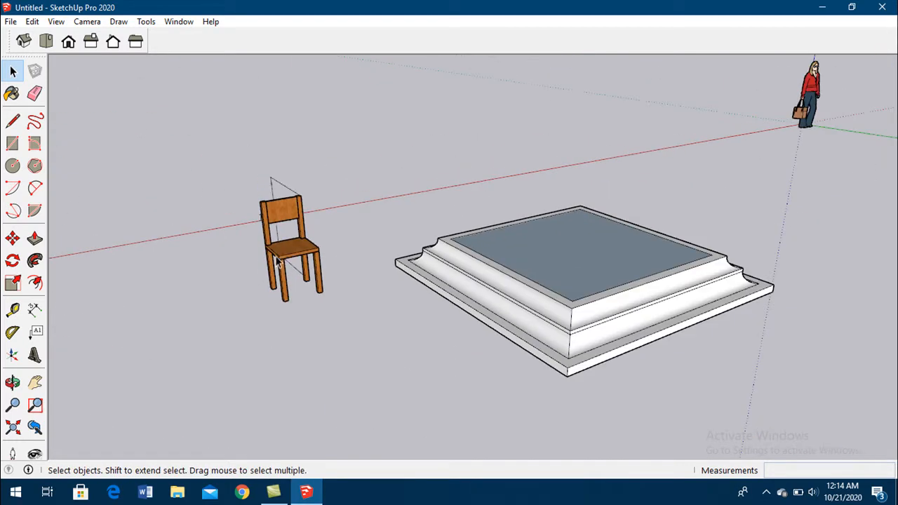
scroll(315, 247, up, 2)
scroll(433, 206, down, 3)
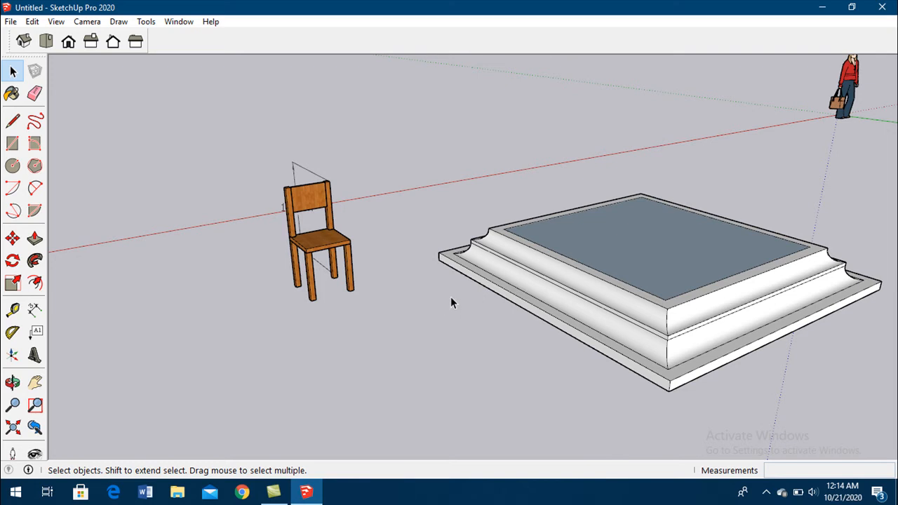
click(767, 493)
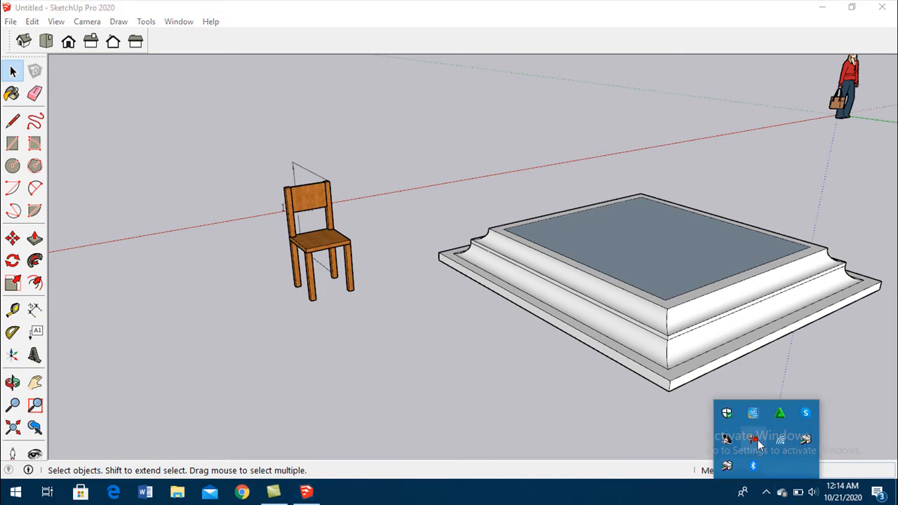